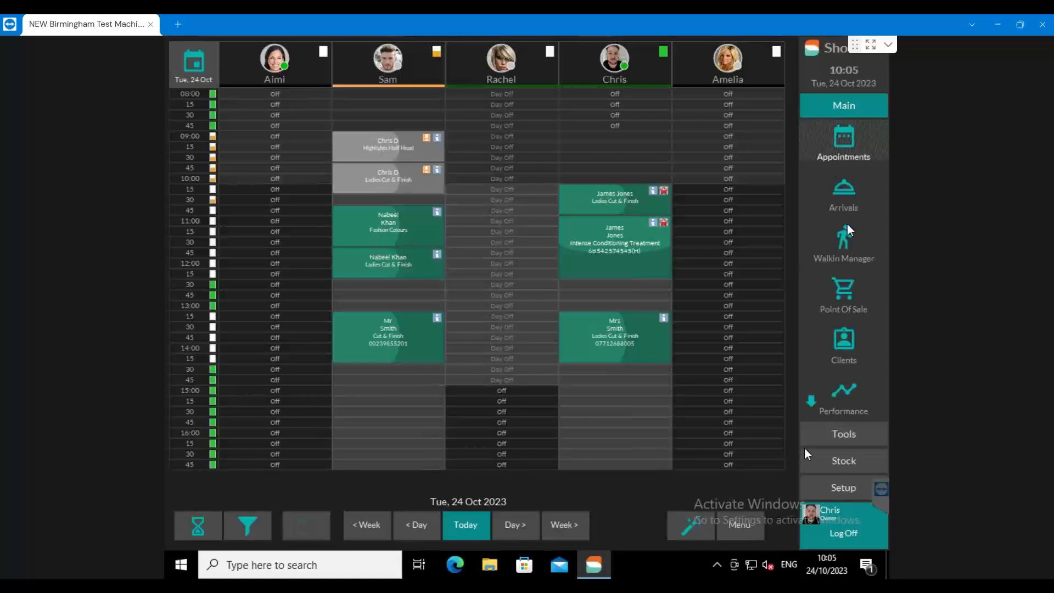
- Create a new employee level named "Top Barber" in the employee setup
left_click(851, 490)
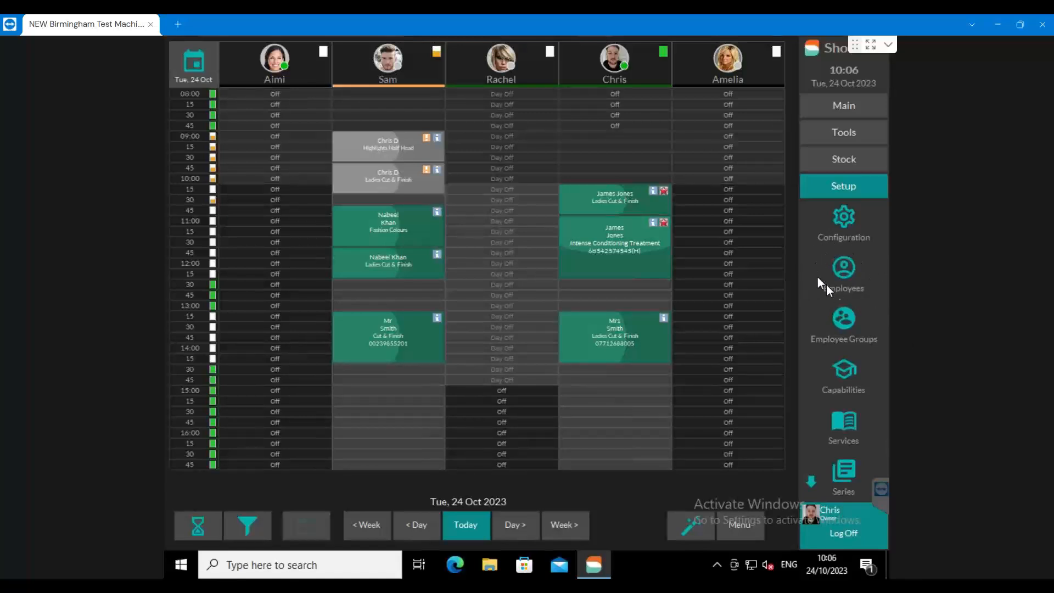
left_click(848, 268)
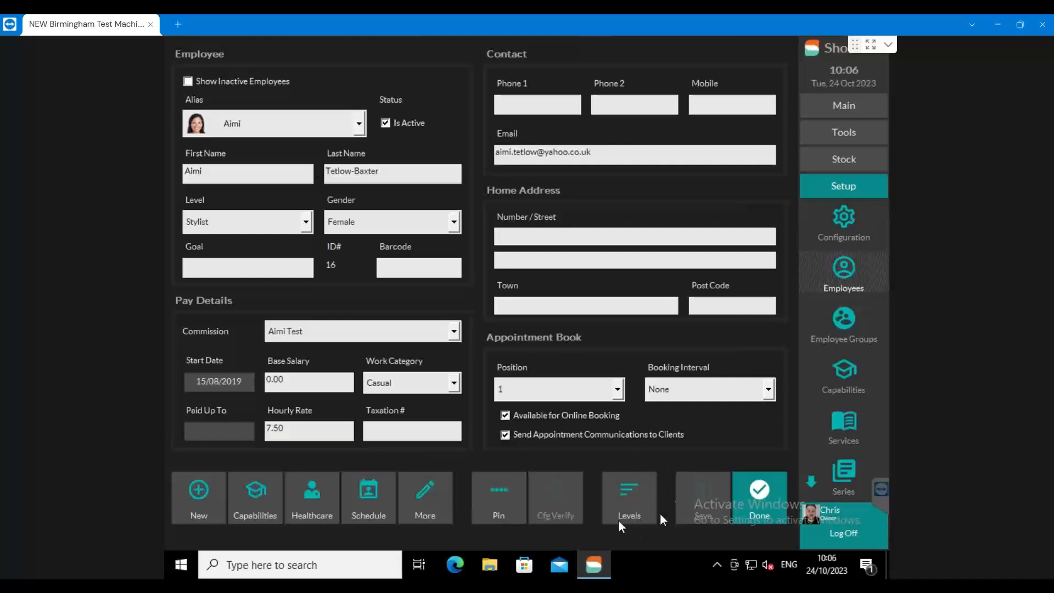
left_click(625, 502)
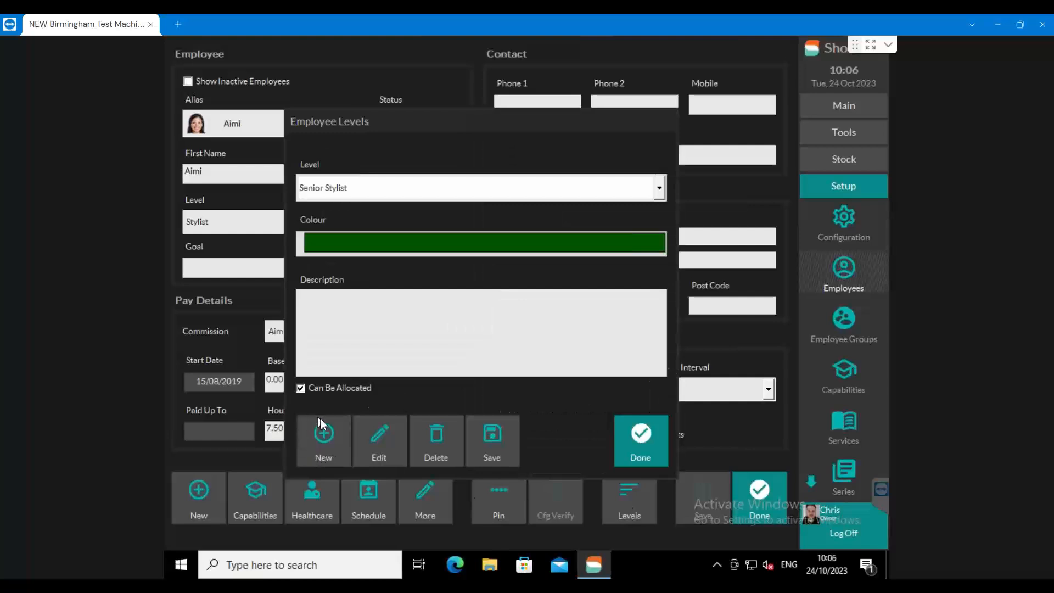
left_click(327, 448)
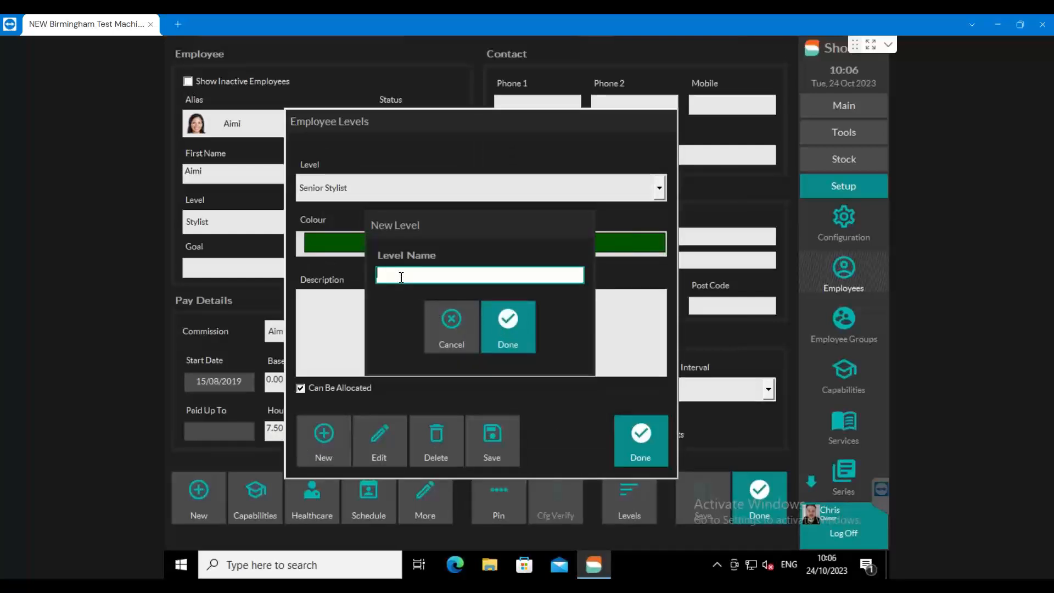
type("Top Barber")
left_click(516, 324)
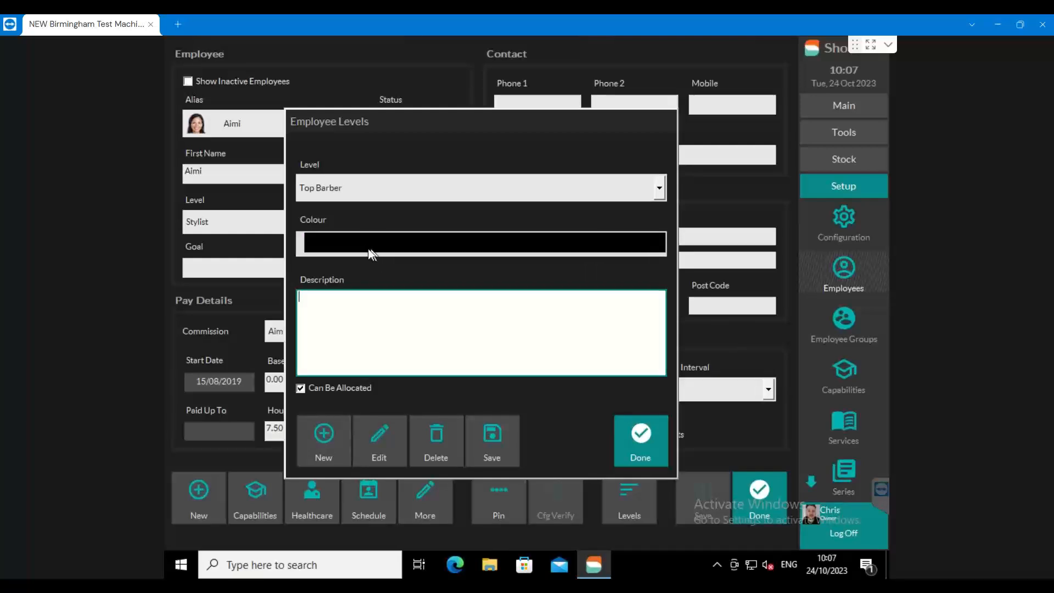
- Set the Top Barber level's colour to bright yellow, save it, check the level list and close Employee Levels
left_click(352, 250)
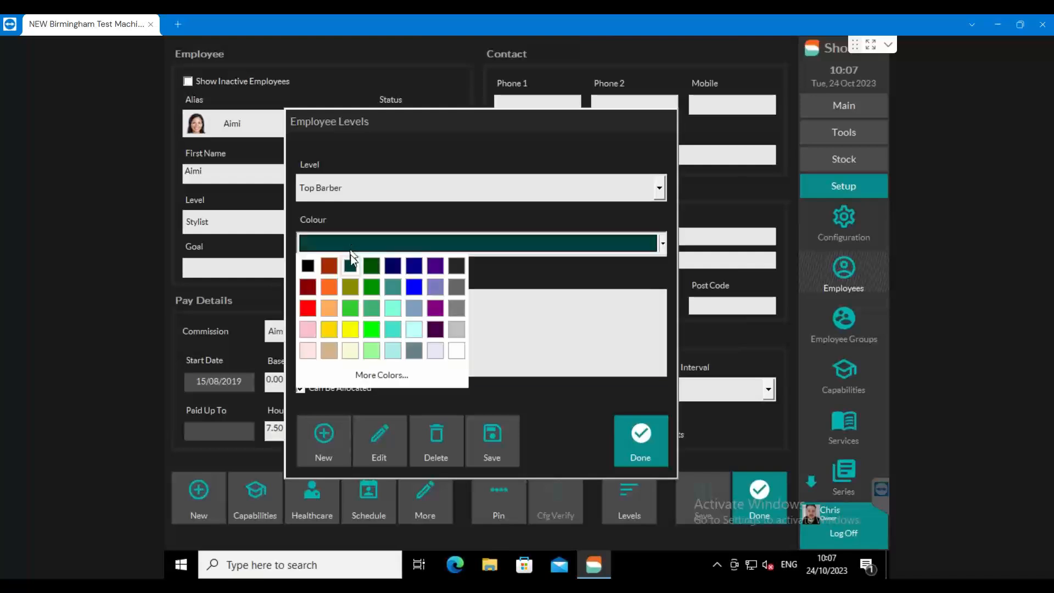
left_click(350, 330)
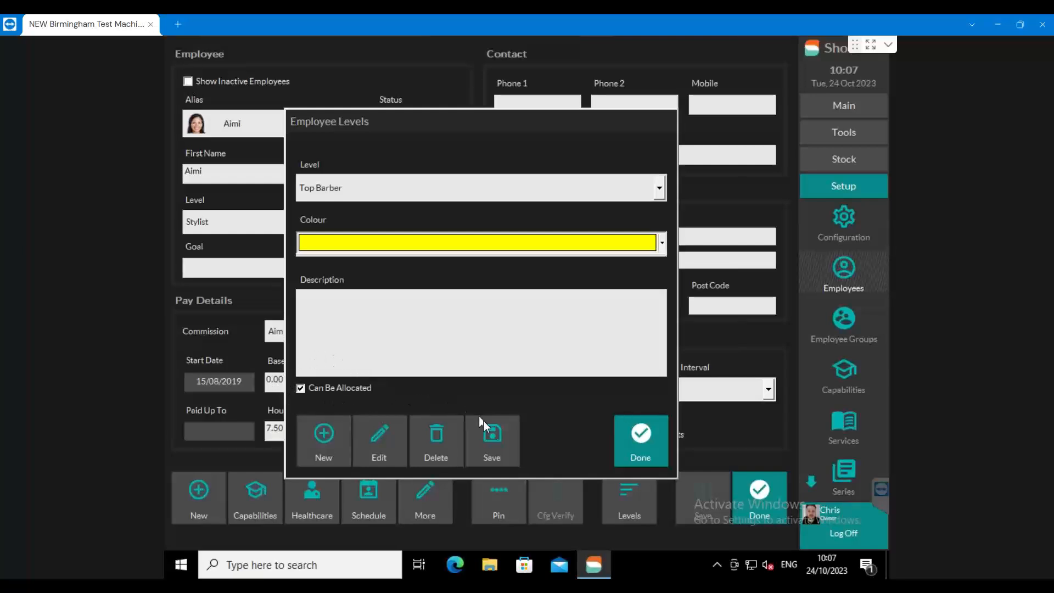
left_click(495, 443)
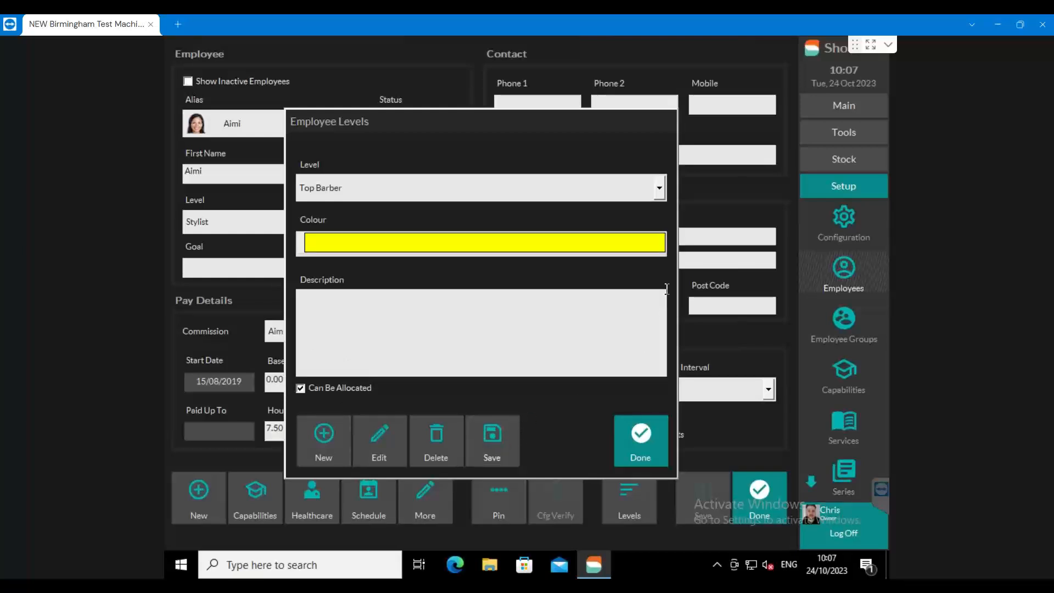
left_click(657, 189)
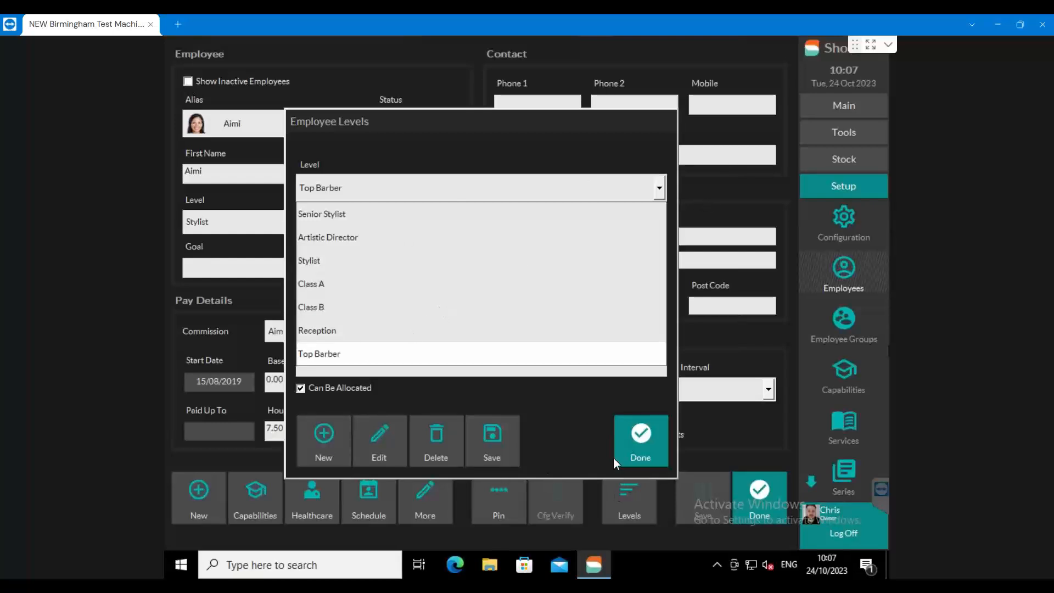
left_click(640, 435)
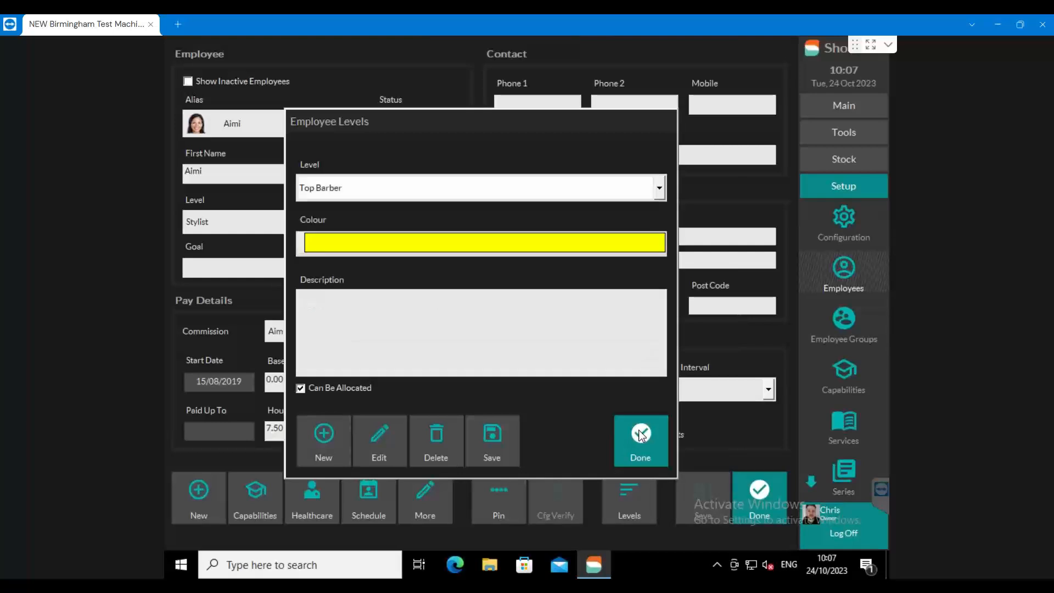
left_click(652, 423)
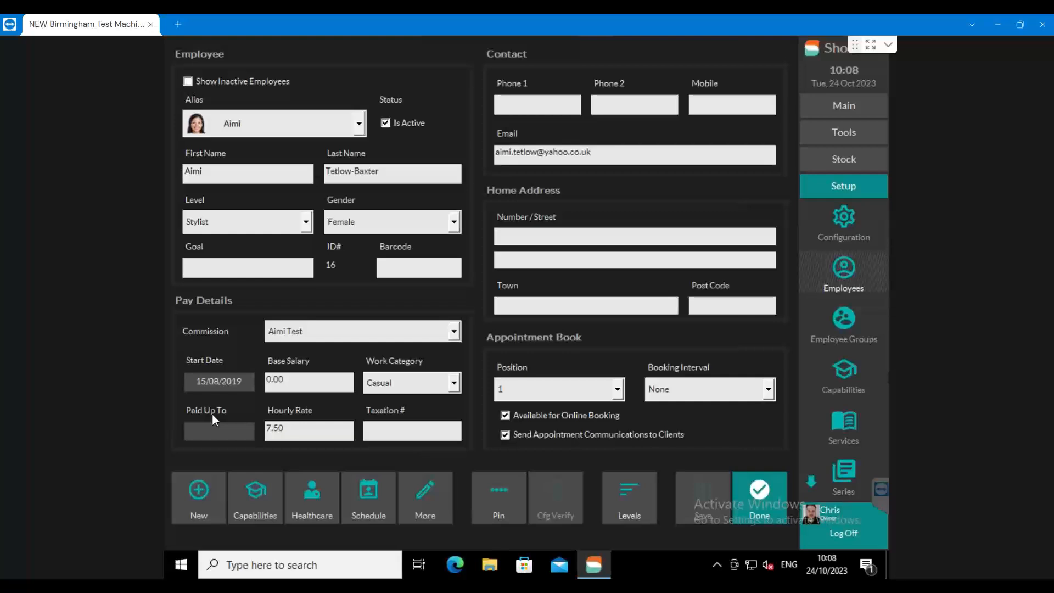
- Create a new employee by entering the employee's alias, with the security level as <Unassigned>
left_click(193, 496)
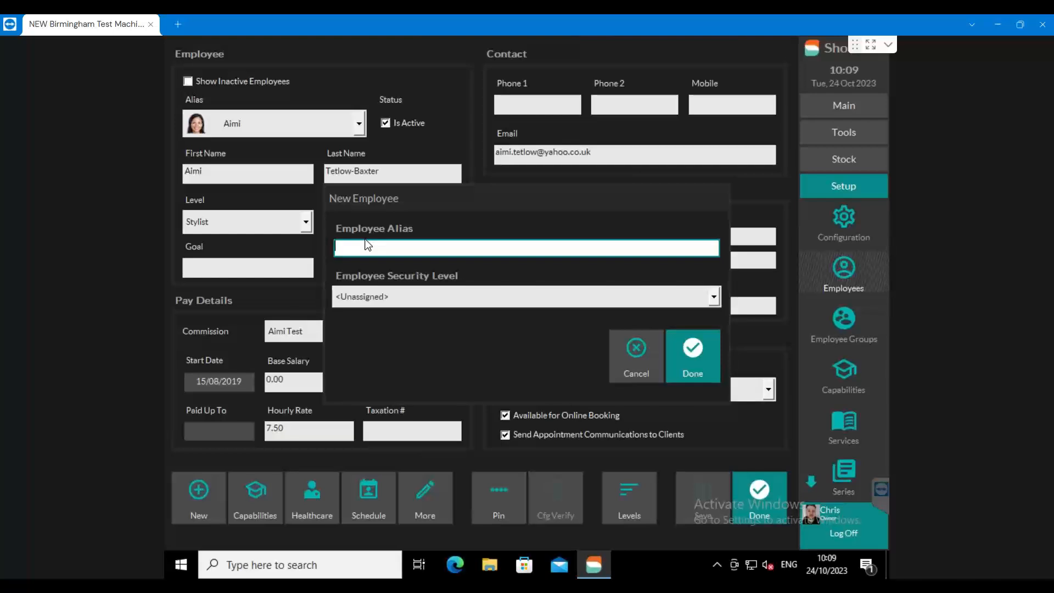
type("Gareth")
left_click(370, 300)
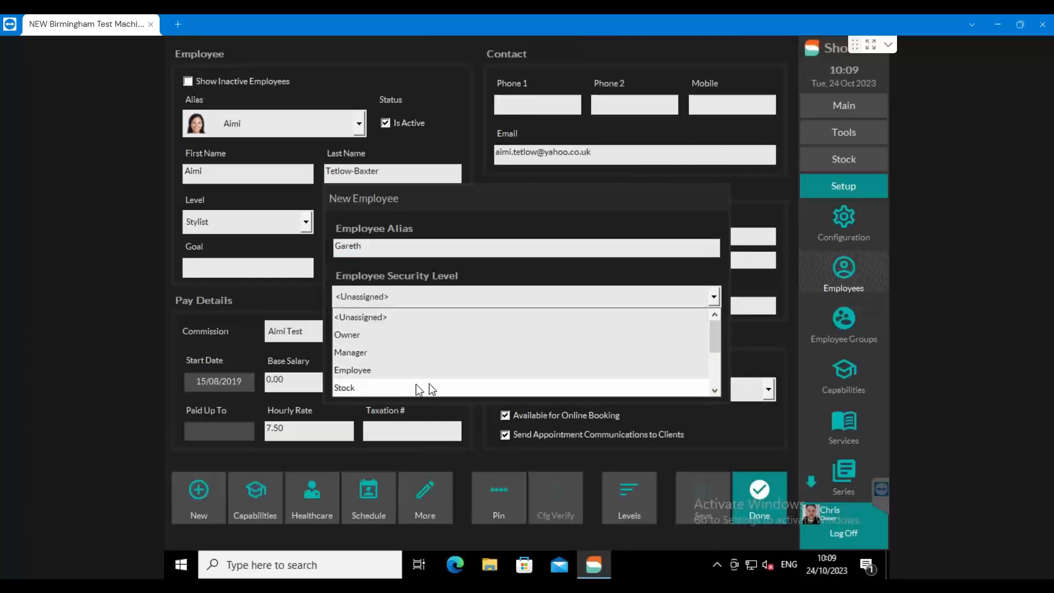
scroll(440, 369, "down", 2)
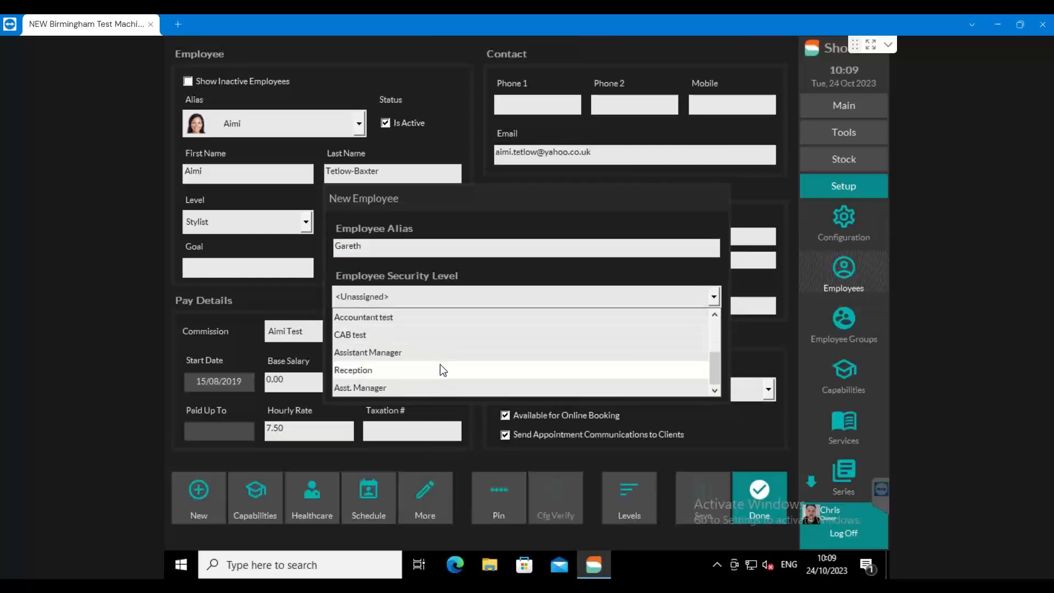
scroll(441, 369, "up", 2)
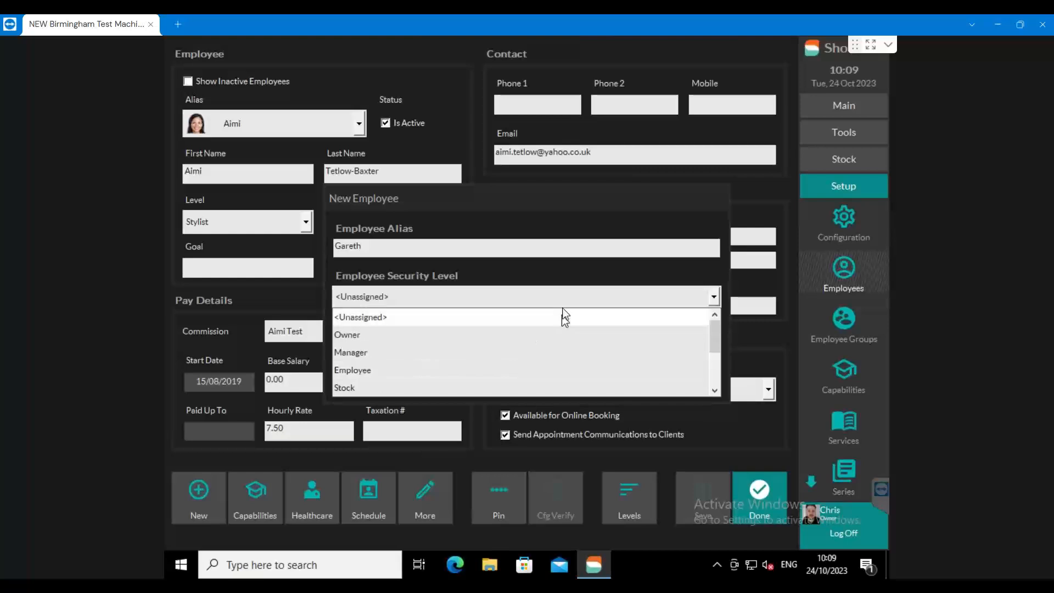
left_click(510, 273)
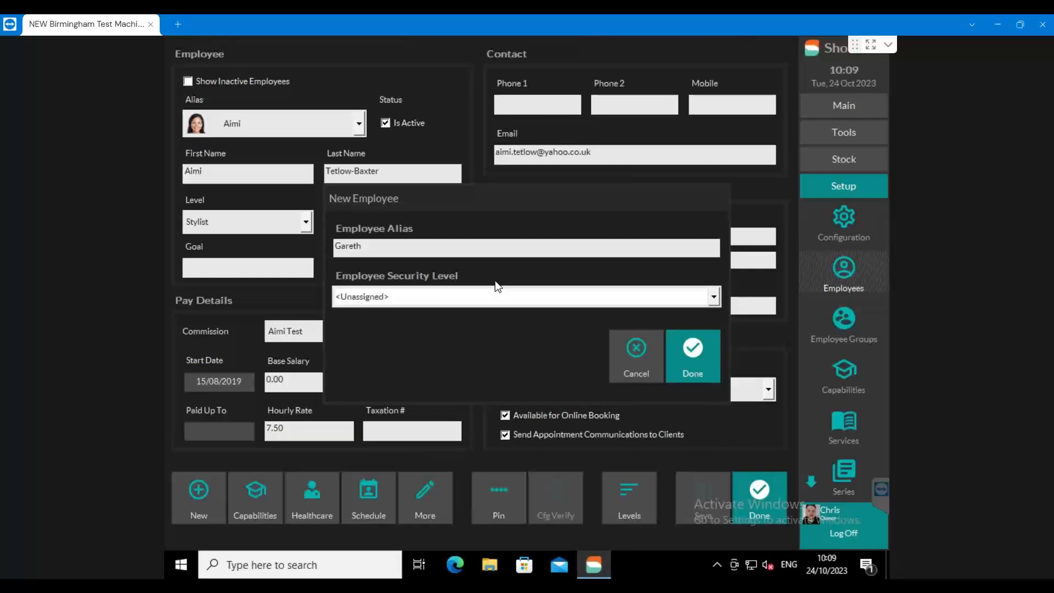
left_click(690, 350)
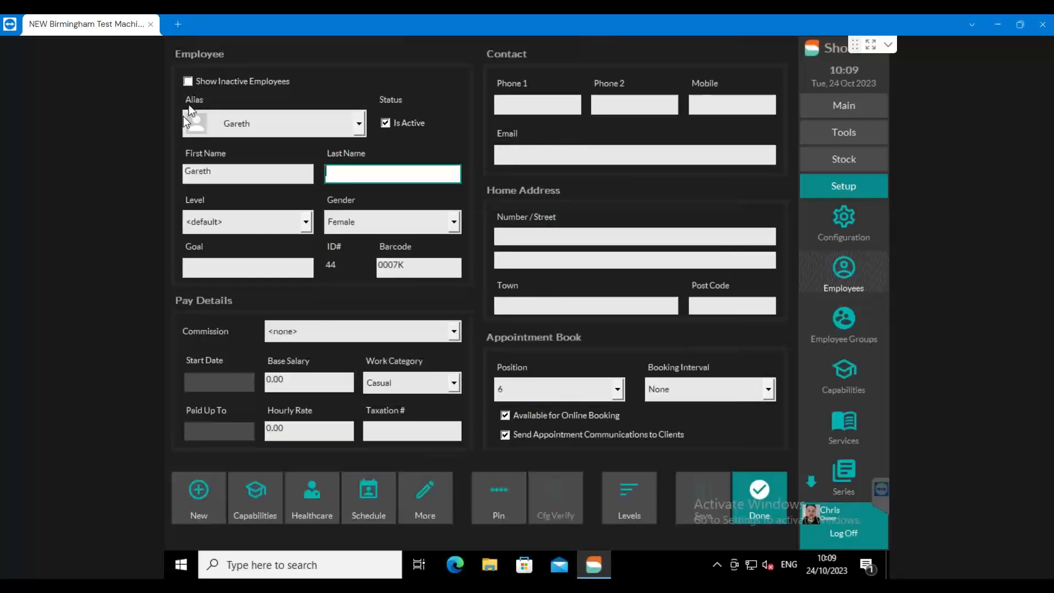
- Set the new employee's gender to Male and level to Top Barber
left_click(504, 103)
left_click(641, 104)
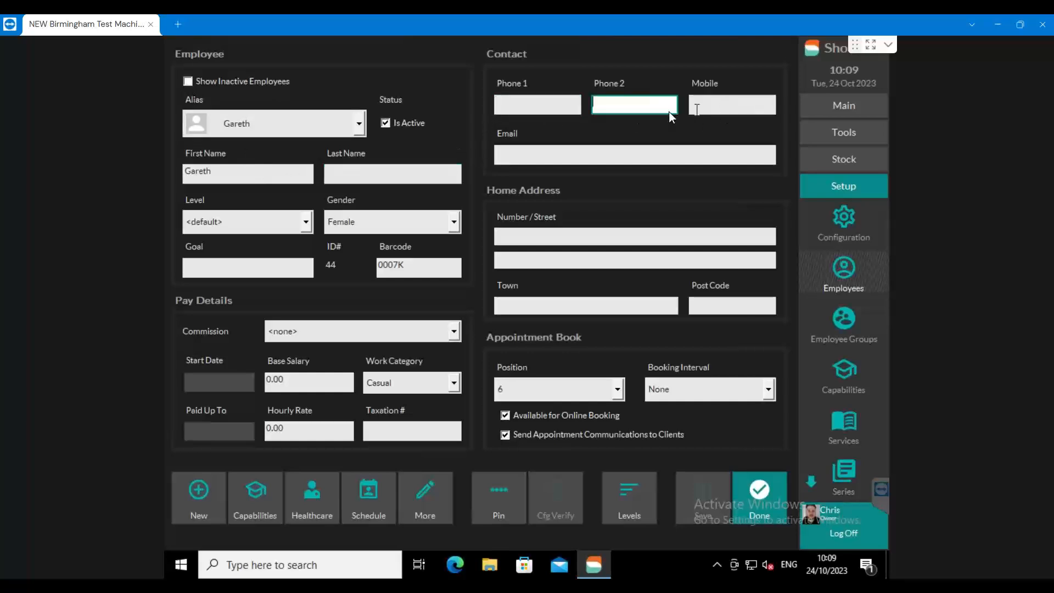
left_click(352, 221)
left_click(336, 241)
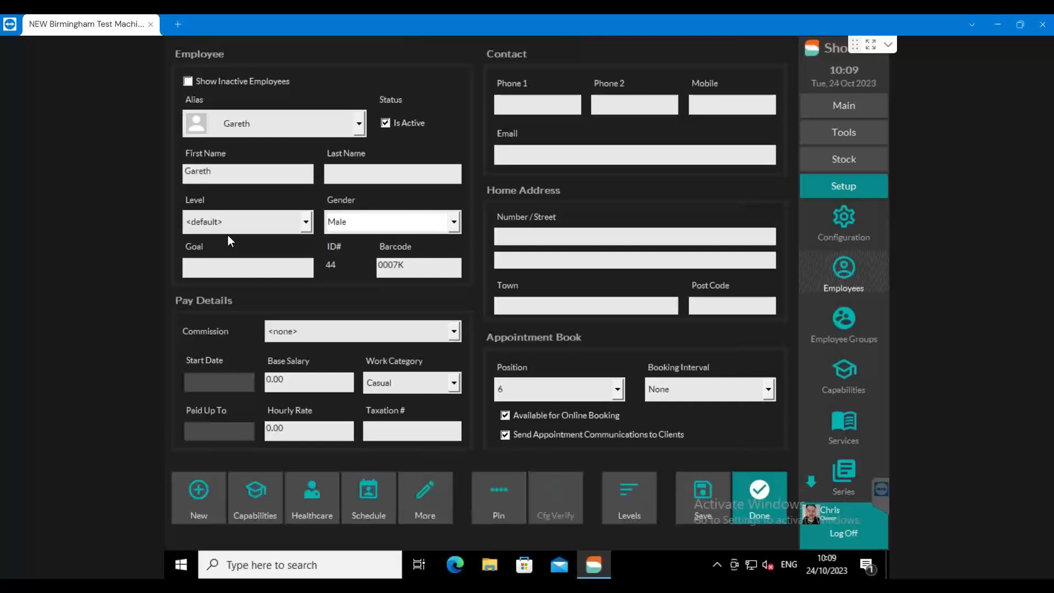
left_click(304, 223)
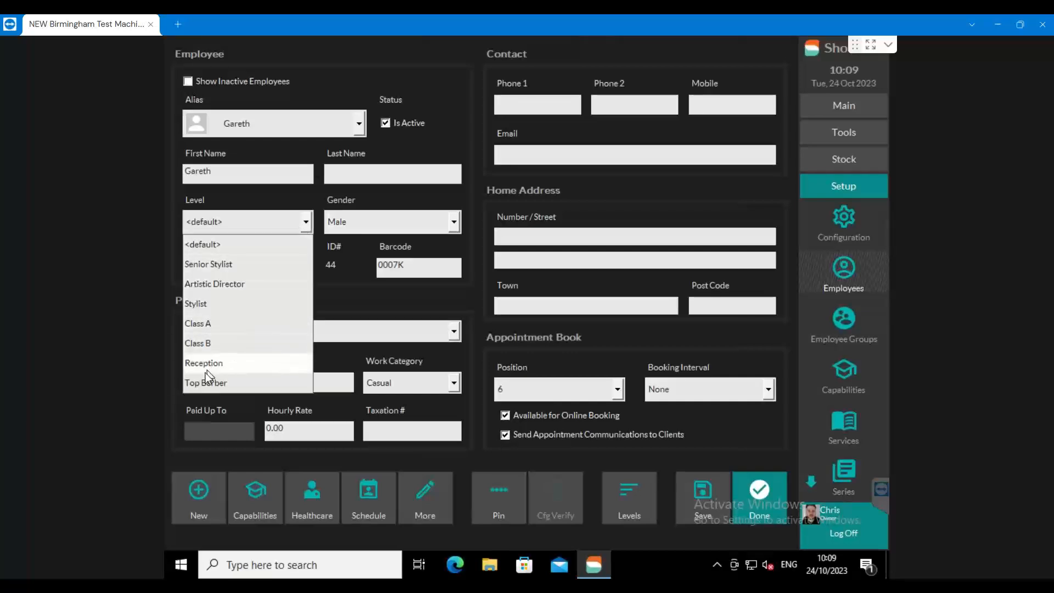
left_click(230, 383)
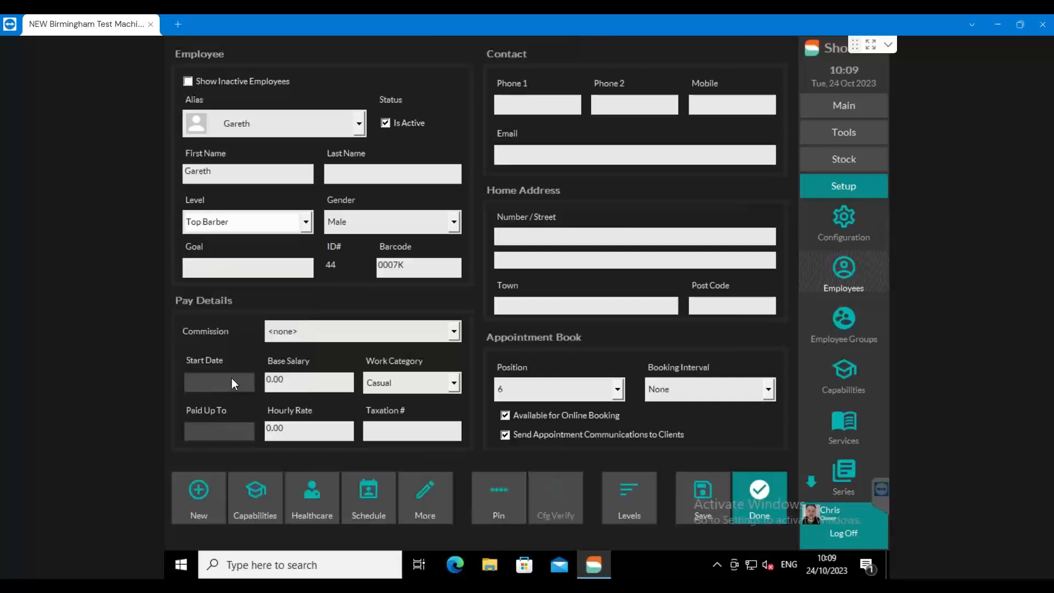
left_click(549, 104)
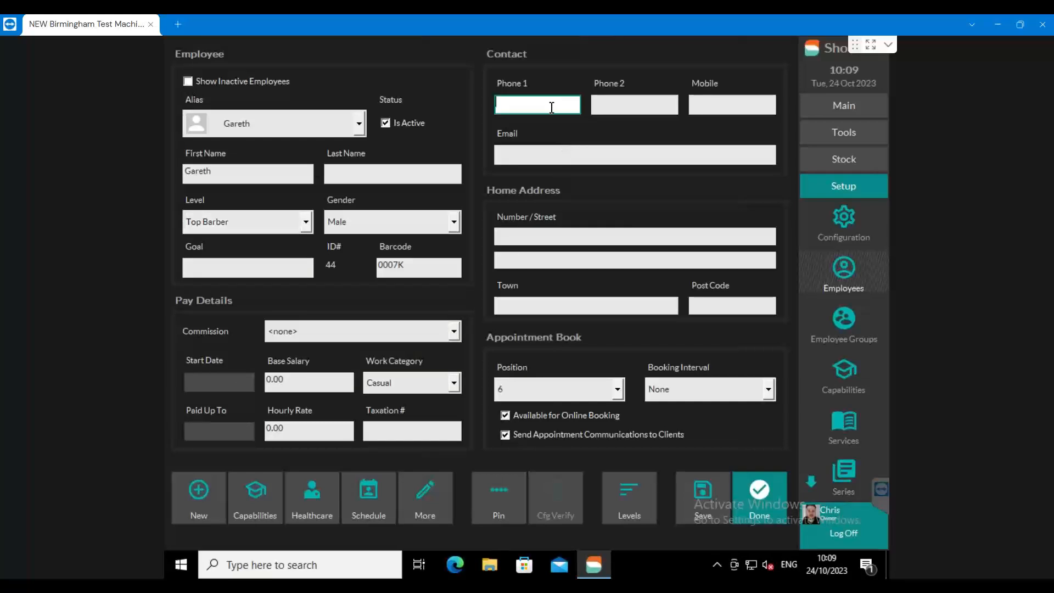
left_click(543, 158)
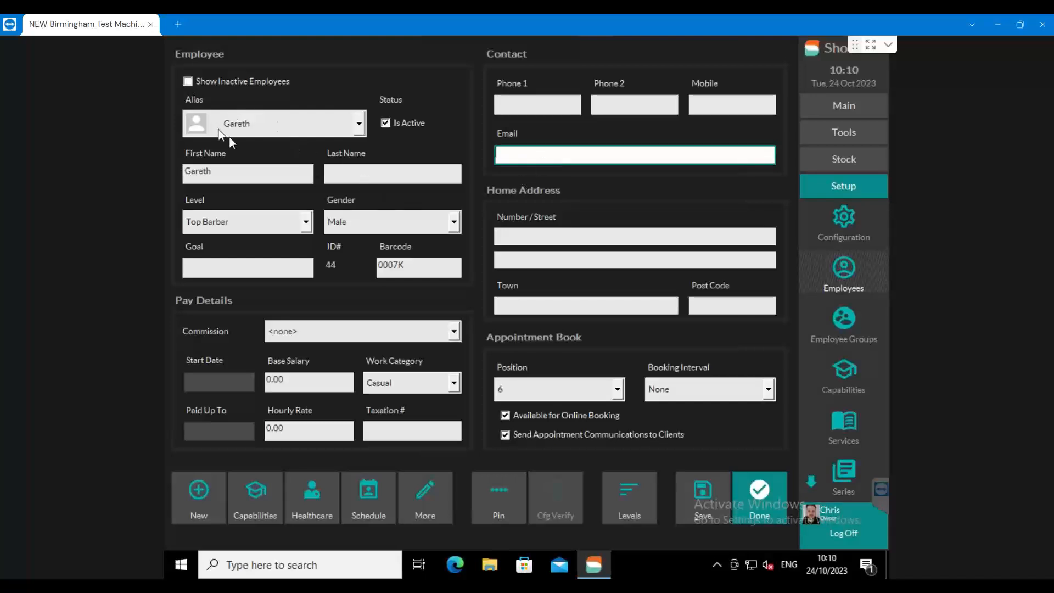
double_click(202, 171)
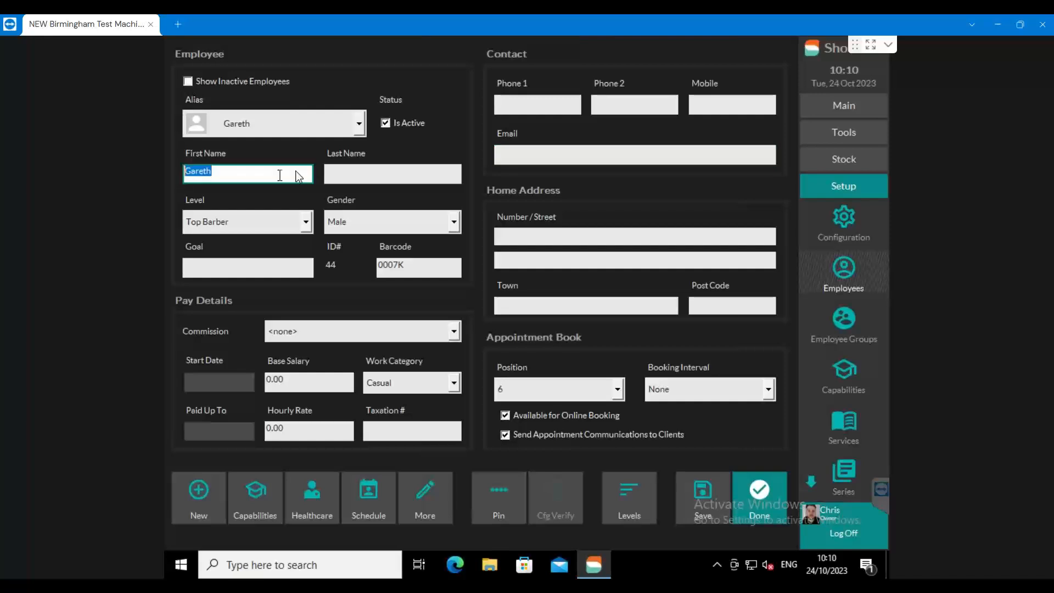
left_click(353, 173)
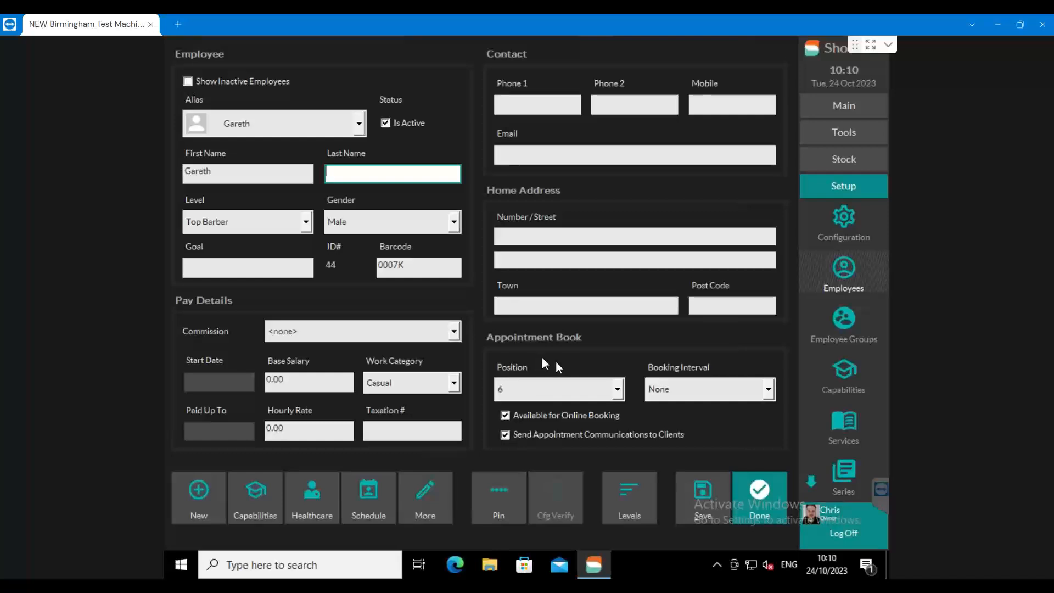
- Set the employee's appointment book position to 4 and save the employee record
left_click(599, 388)
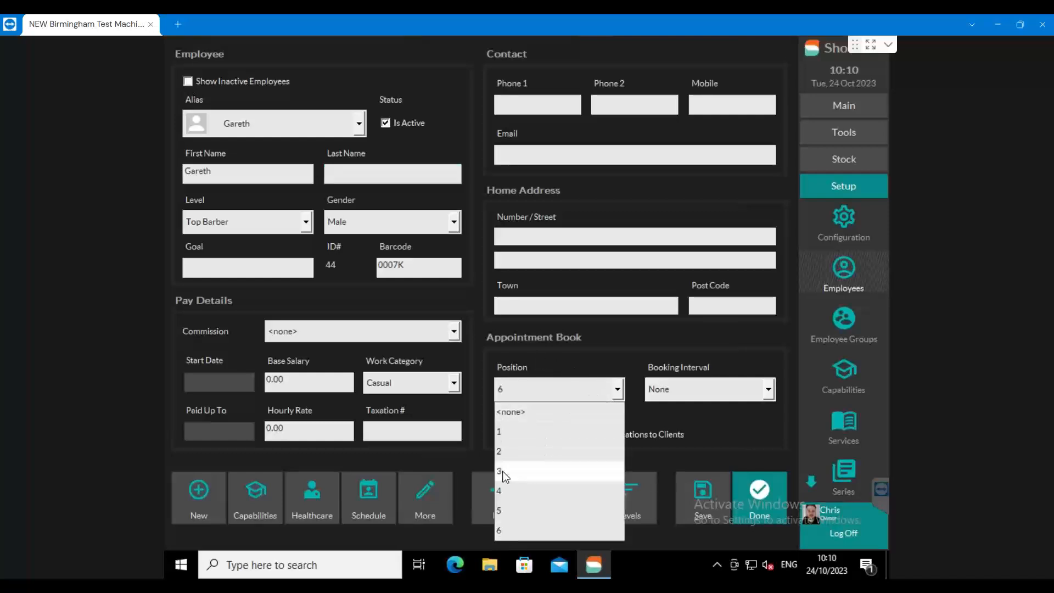
left_click(503, 491)
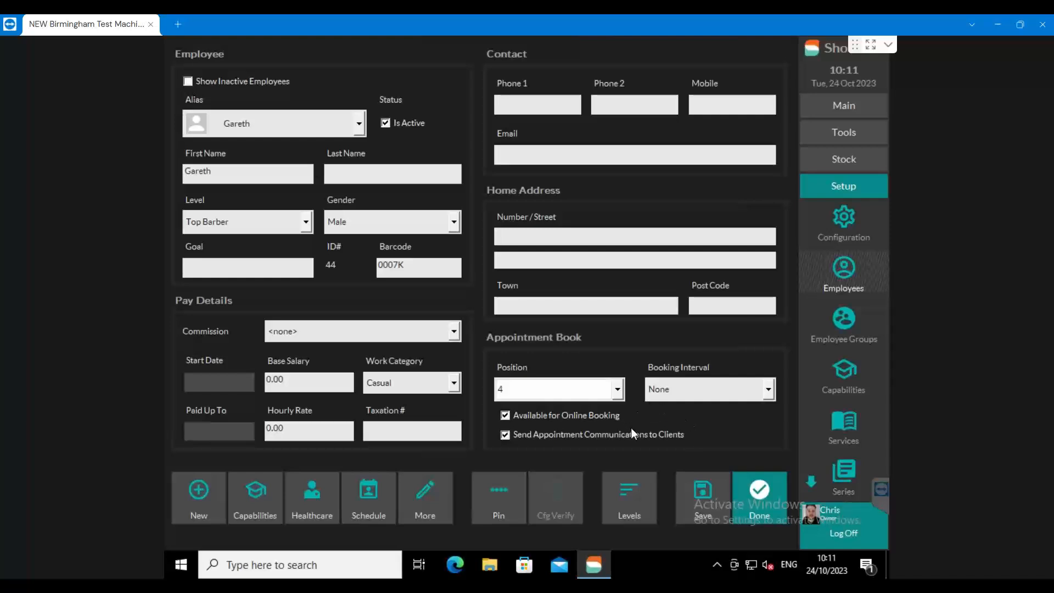
left_click(703, 487)
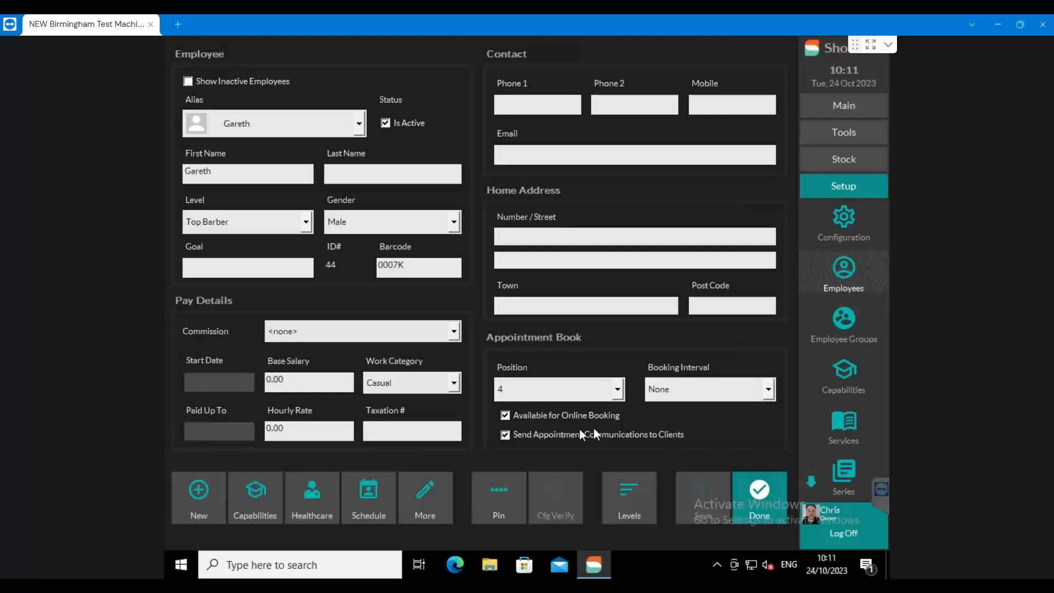
- Assign a new PIN to the employee, entering the PIN and entering it again to confirm
left_click(490, 485)
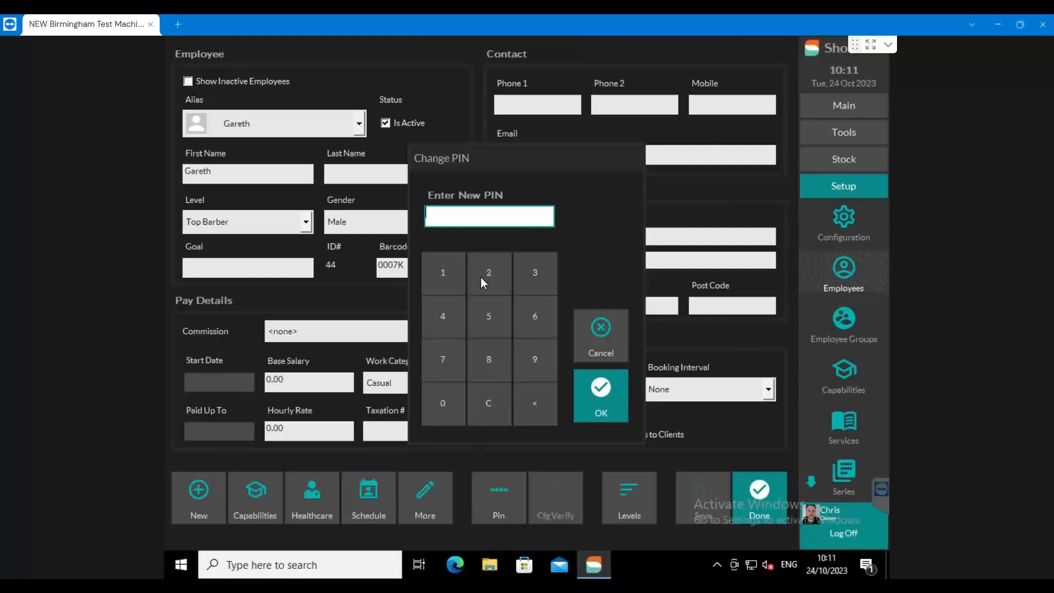
left_click(450, 278)
left_click(487, 276)
left_click(527, 280)
left_click(435, 331)
left_click(600, 395)
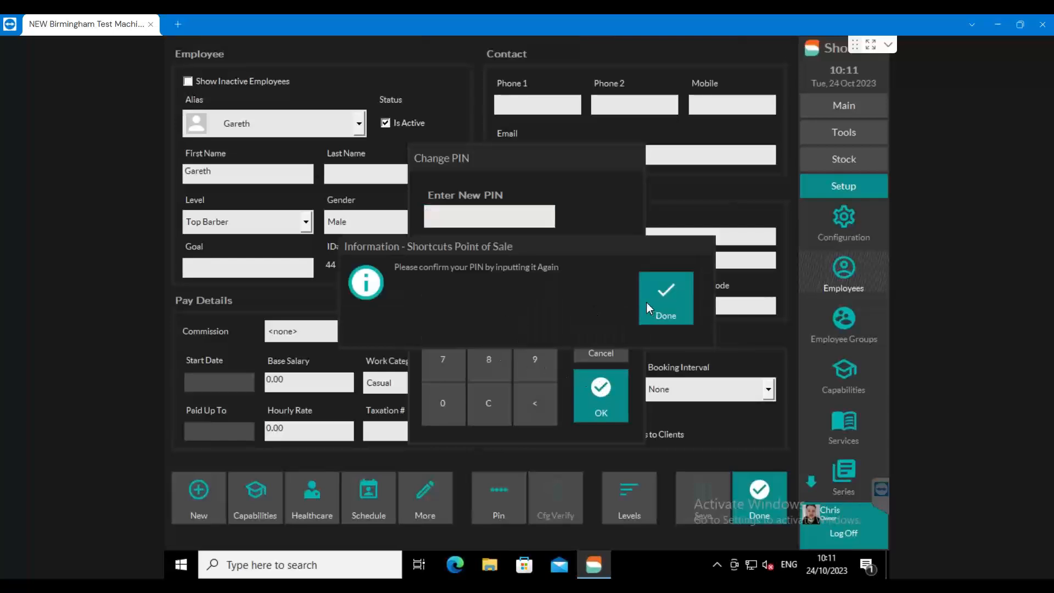
left_click(670, 296)
left_click(450, 275)
left_click(484, 270)
left_click(532, 275)
left_click(442, 325)
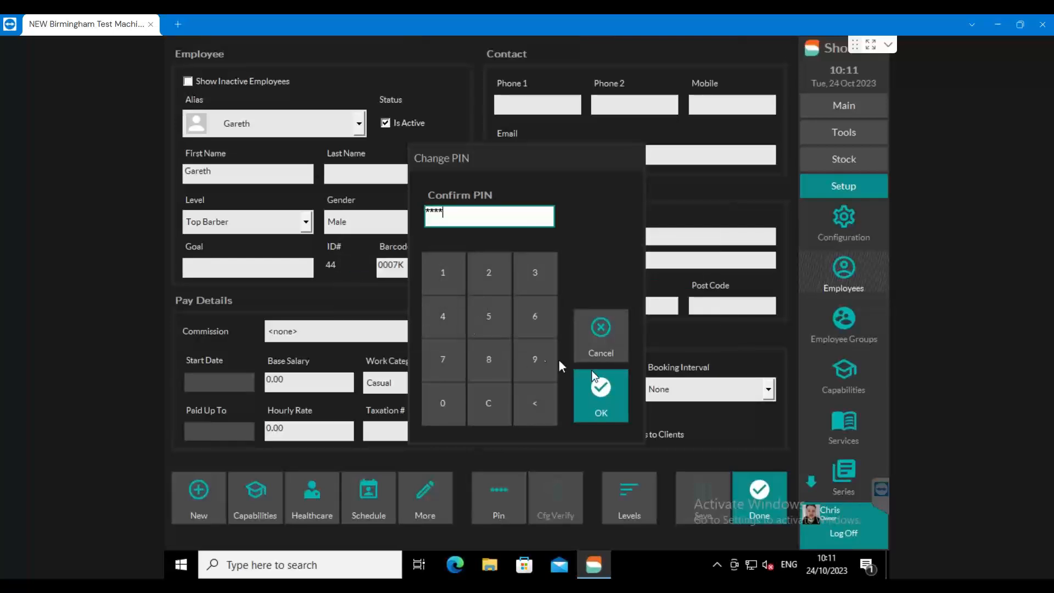
left_click(610, 387)
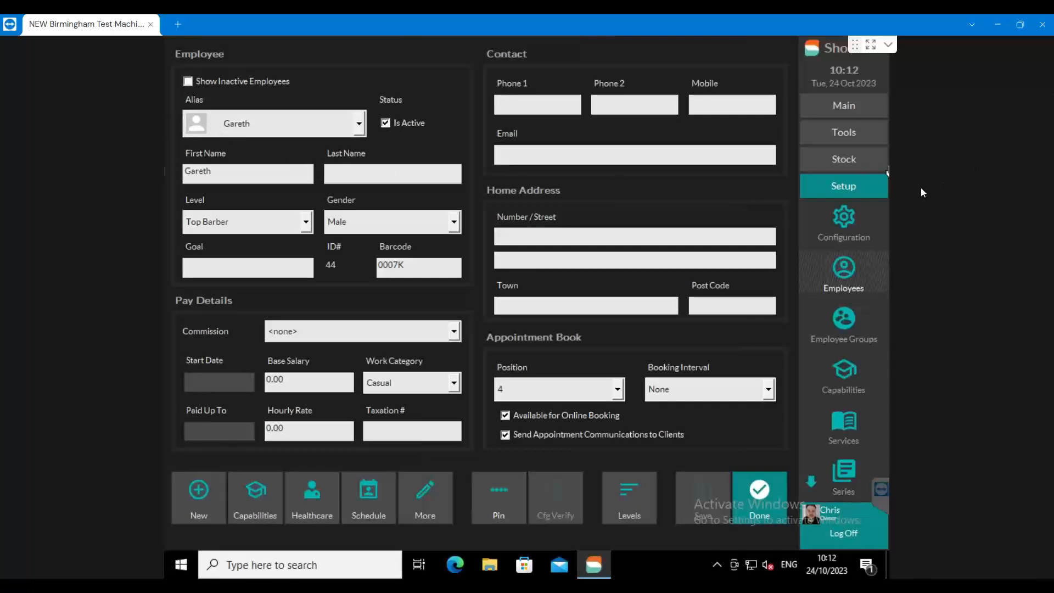
- Switch to the Online Booking page in the browser to examine how employees are listed, and return to Shortcuts
key("alt+Tab")
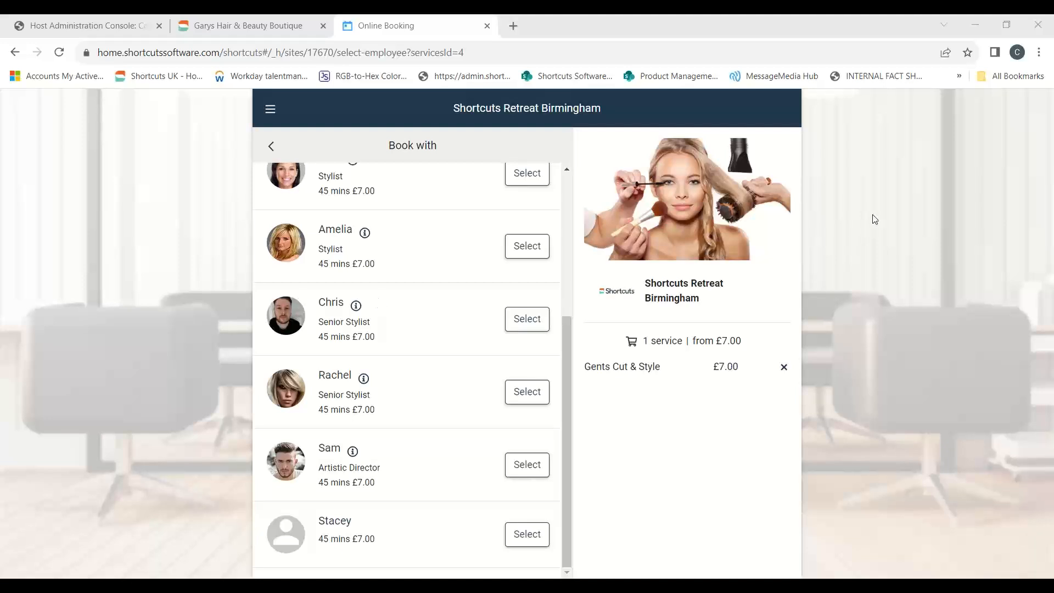
key("alt+Tab")
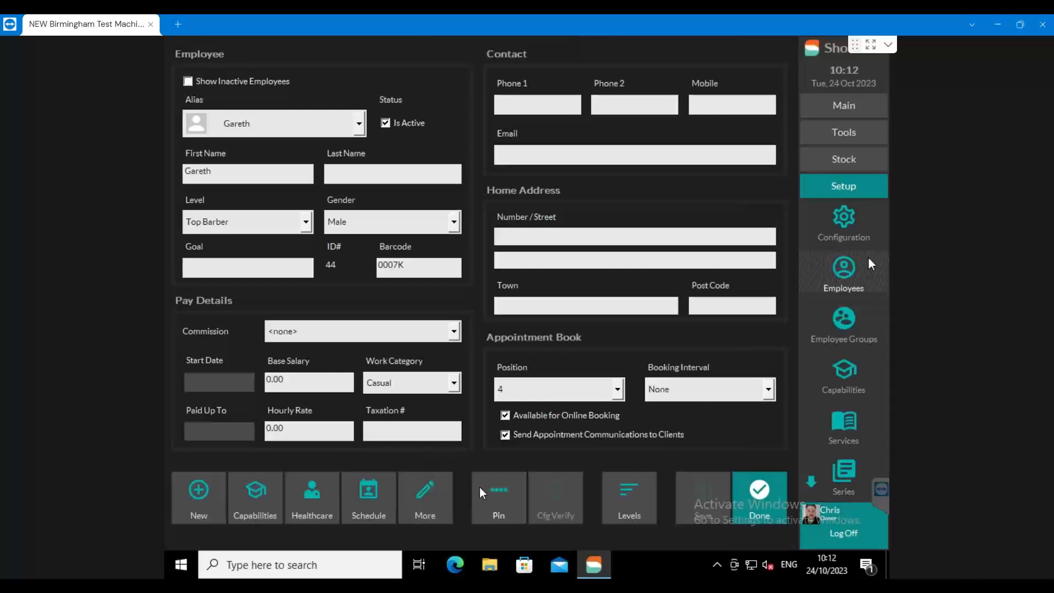
- Open the new employee's additional details and enter the biography "Top Barber 10 years experience"
left_click(433, 495)
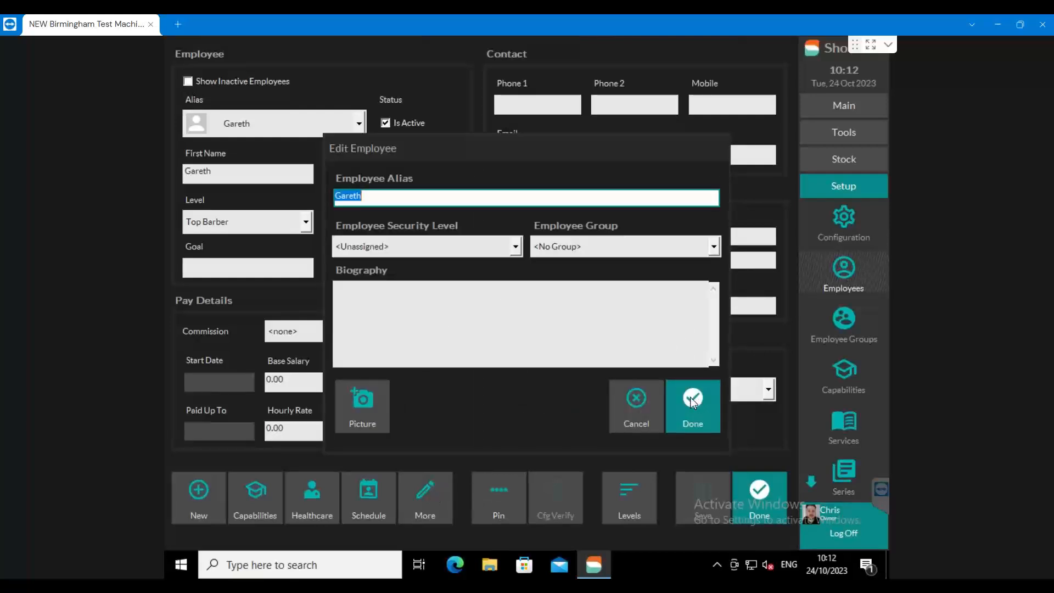
left_click(354, 296)
type("Top Barber 10 years experience")
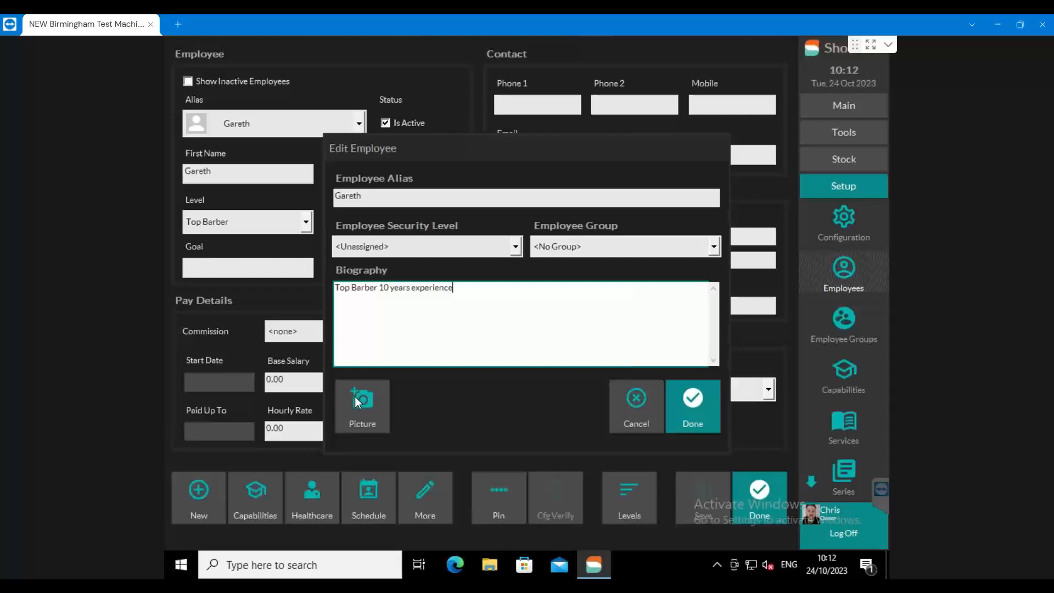
left_click_drag(454, 289, 330, 290)
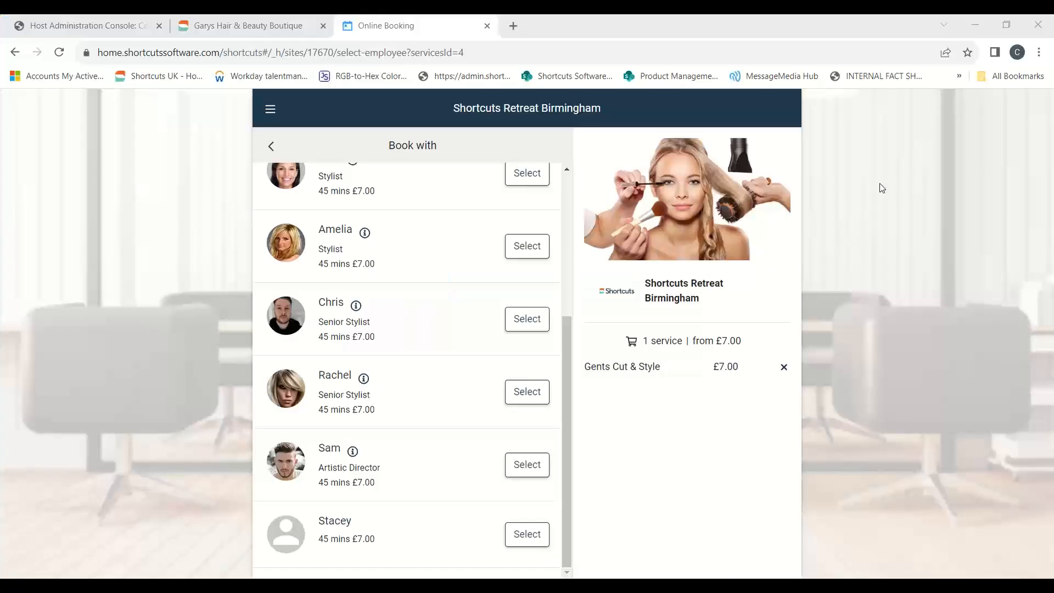
- Switch to the Online Booking page in the browser and examine the biography of the Senior Stylist listed above the Artistic Director
left_click(364, 380)
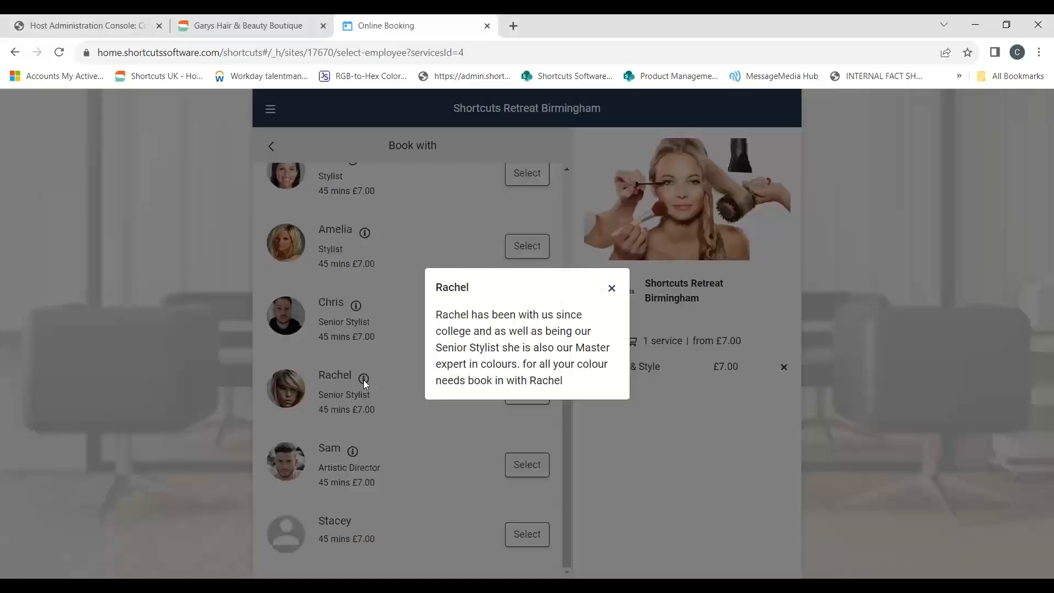
left_click_drag(439, 315, 573, 379)
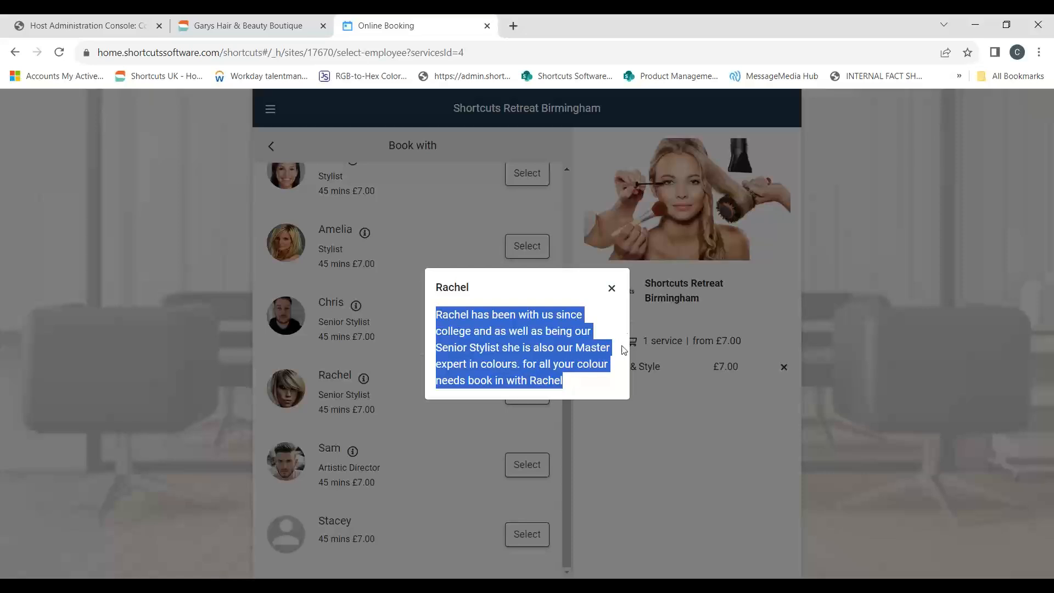
left_click(612, 289)
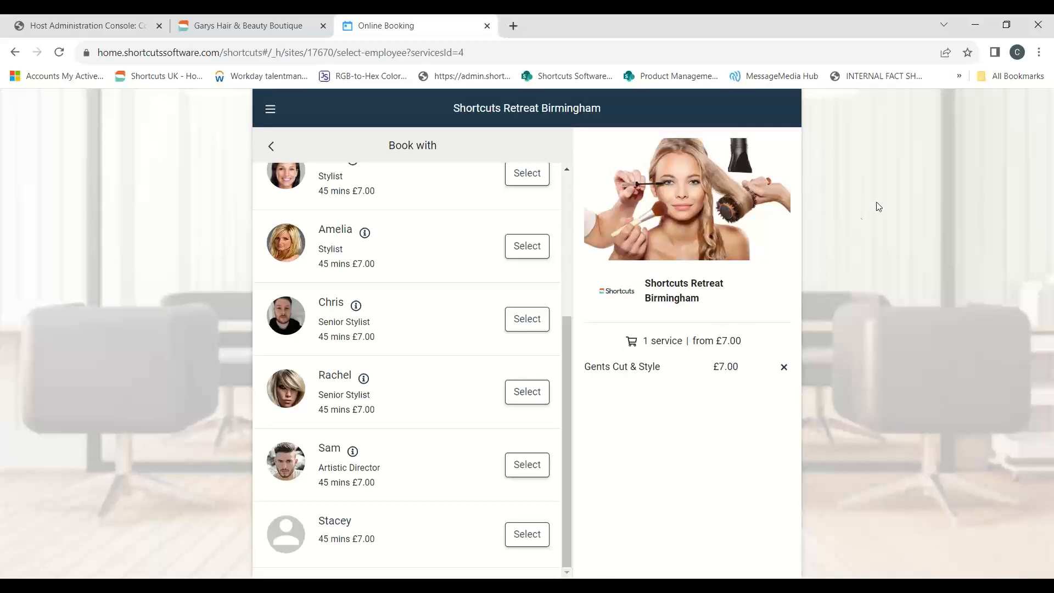
- Return to Shortcuts and confirm the new employee's biography
key("alt+Tab")
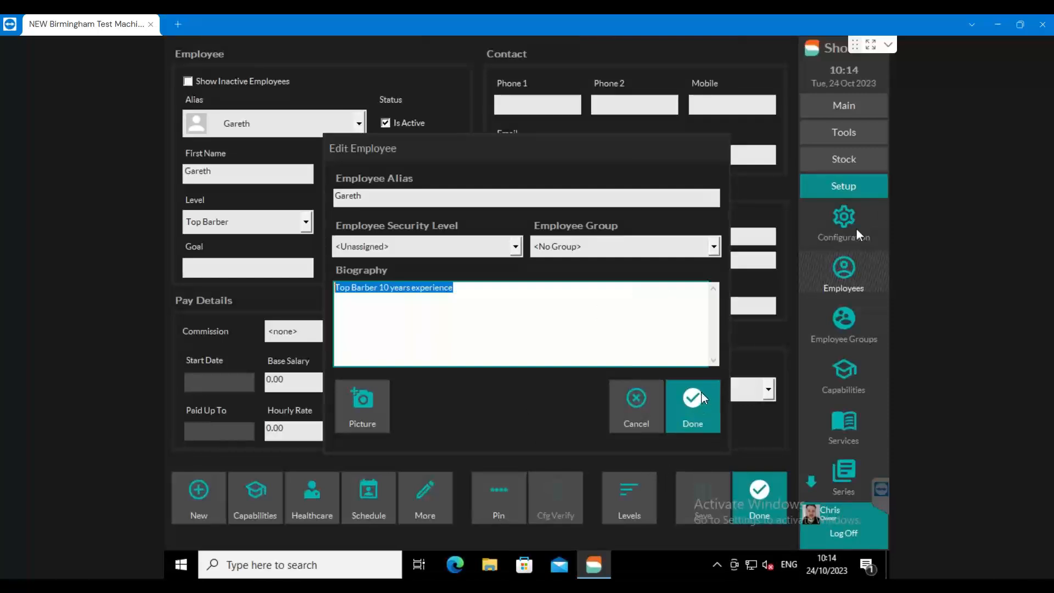
left_click(692, 406)
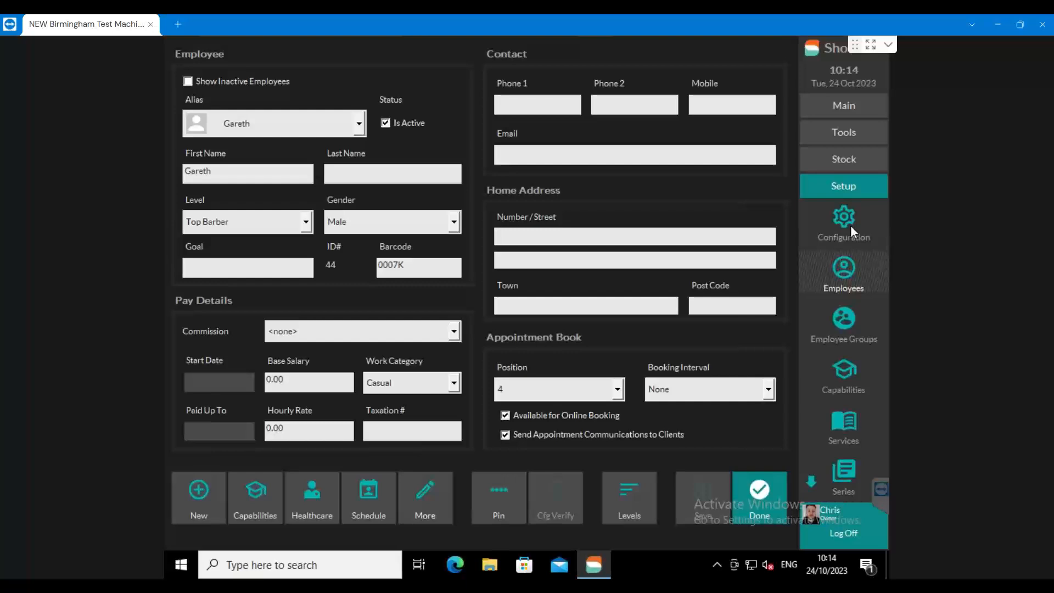
- Select the existing employee with the Artistic Director level and try to make that employee inactive
left_click(359, 124)
left_click(236, 381)
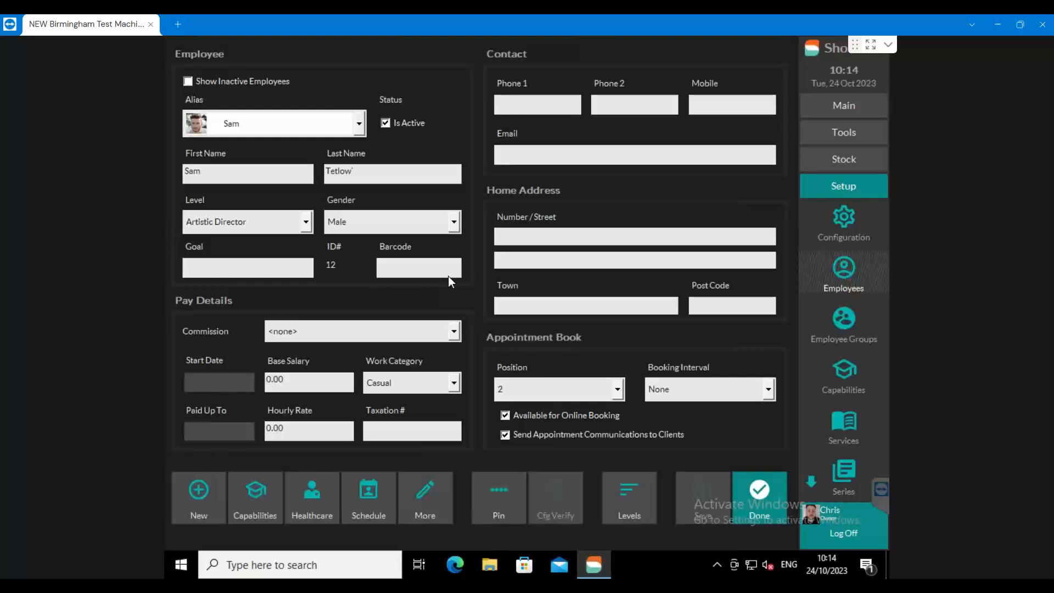
left_click(386, 123)
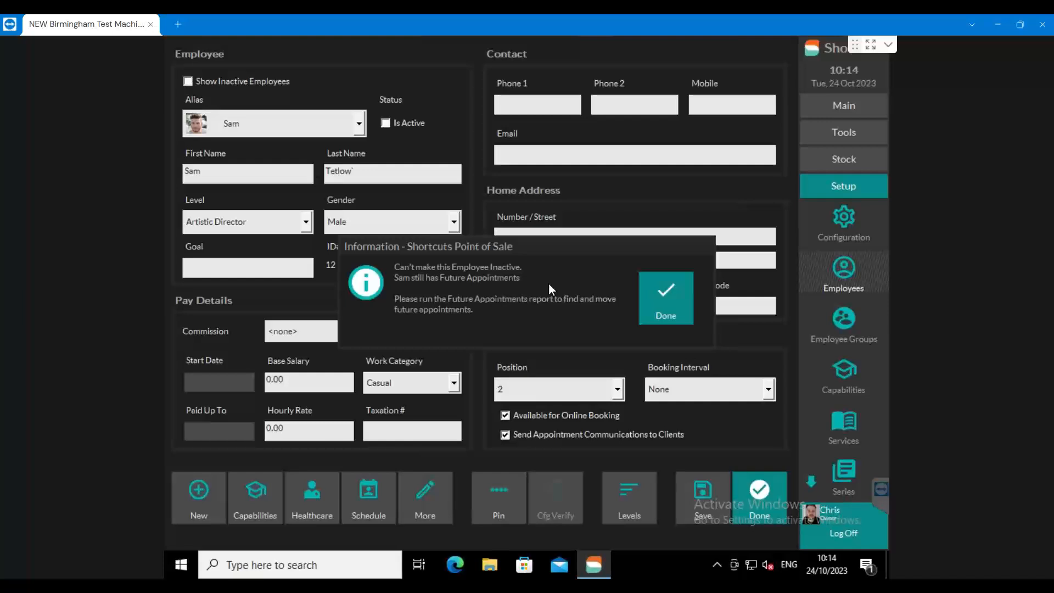
left_click(660, 296)
left_click(694, 498)
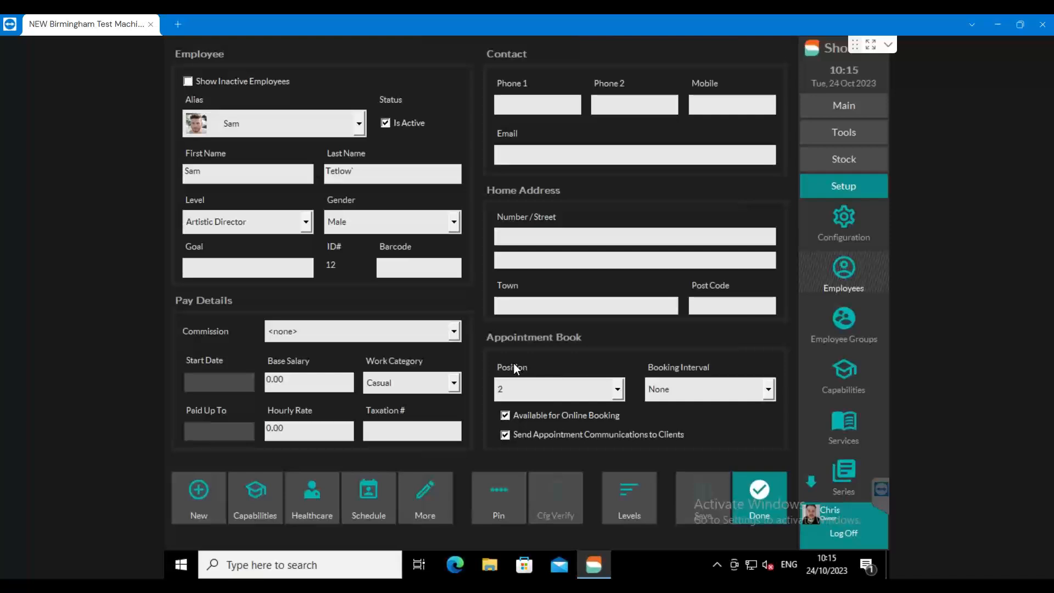
- Close the employee setup and examine the Artistic Director's bookings in the appointment book for 24 to 29 October 2023
left_click(762, 492)
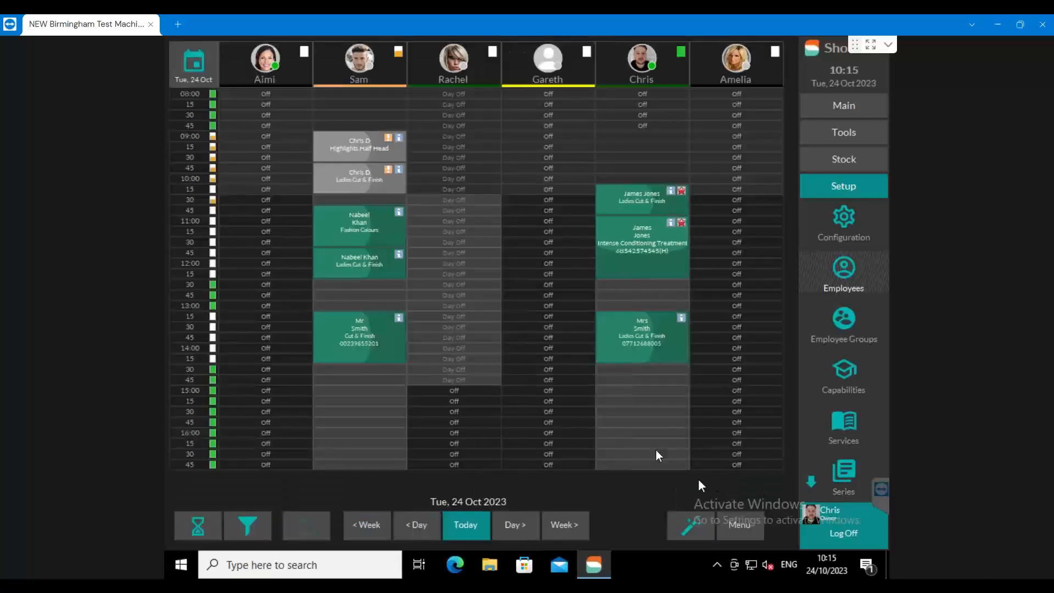
left_click(519, 523)
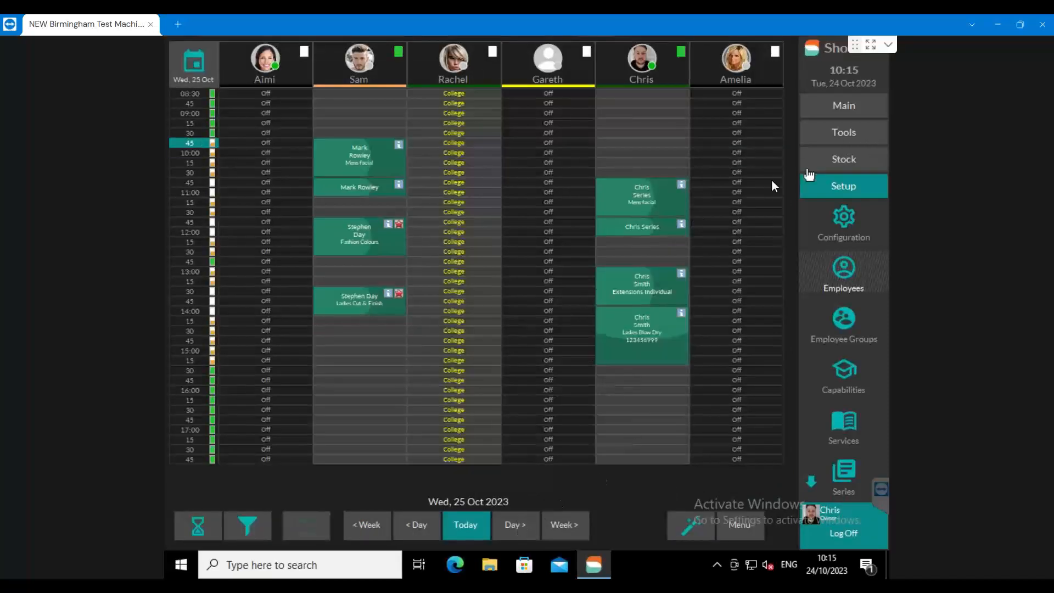
left_click(507, 524)
left_click(475, 526)
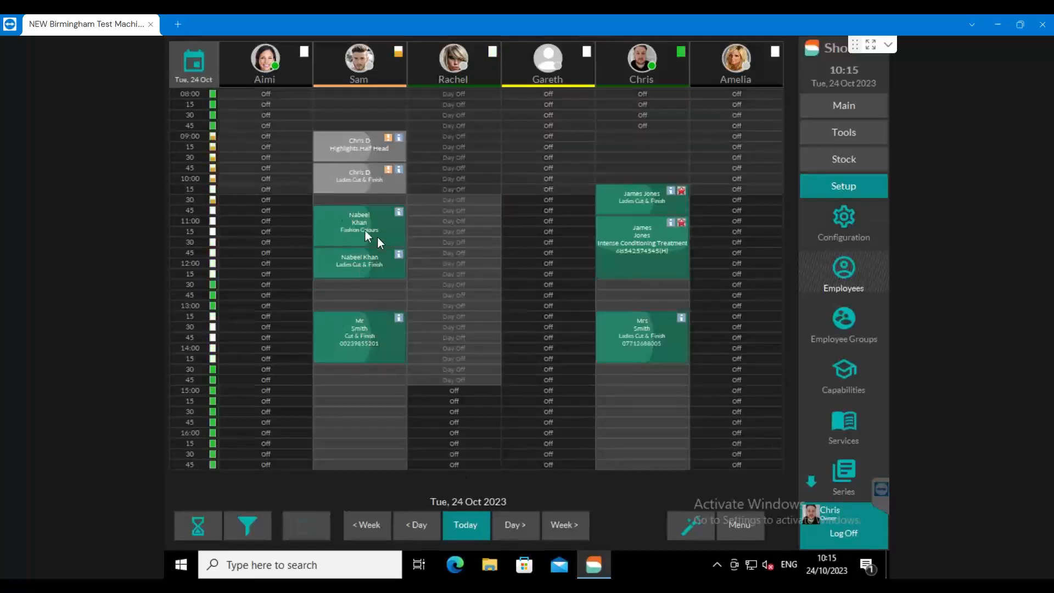
left_click(500, 522)
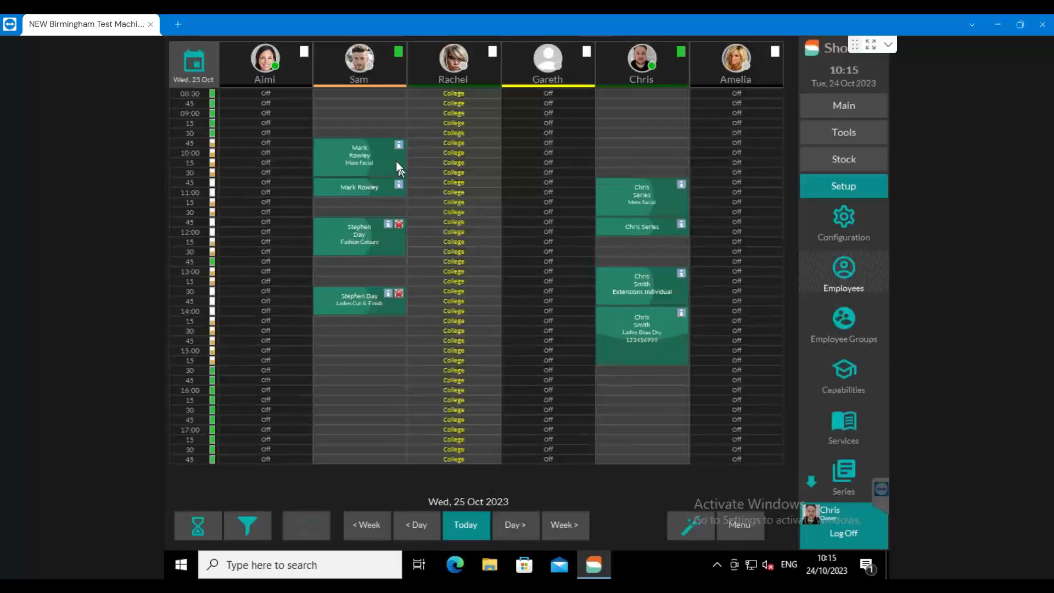
left_click(470, 526)
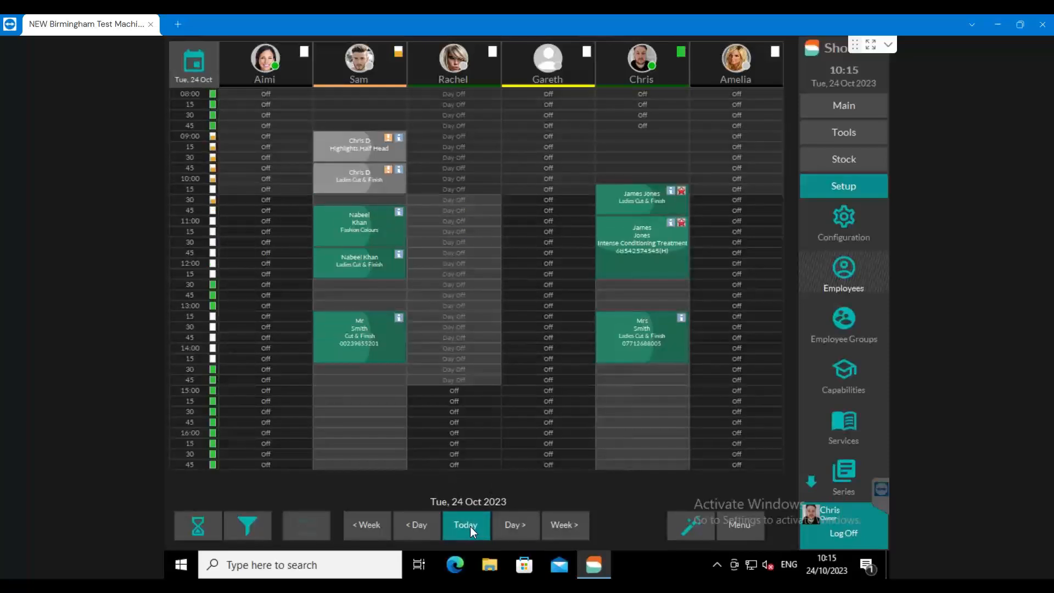
left_click(515, 528)
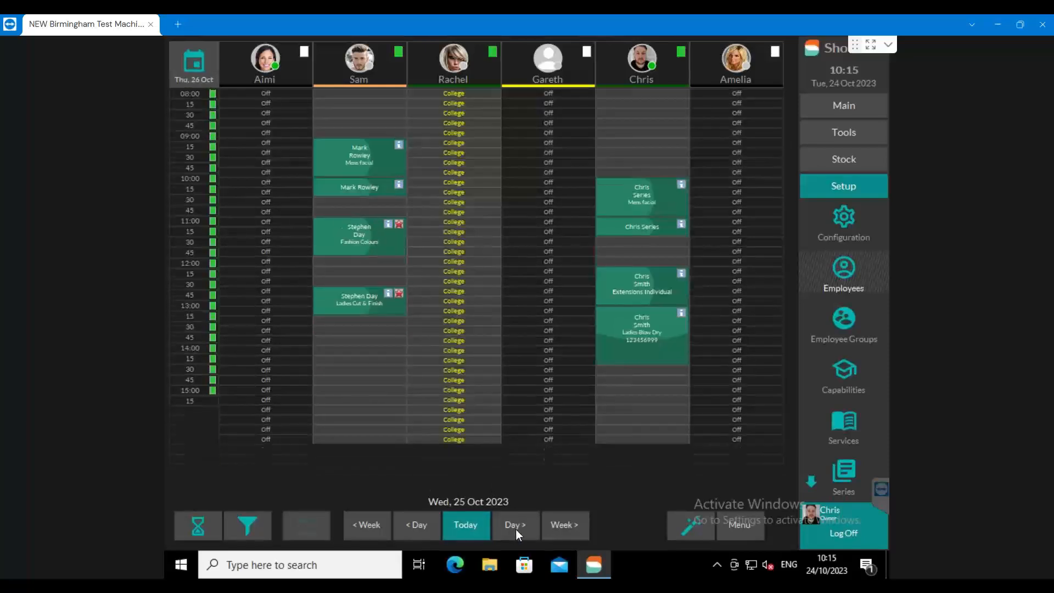
left_click(515, 529)
left_click(515, 529)
left_click(516, 528)
left_click(515, 529)
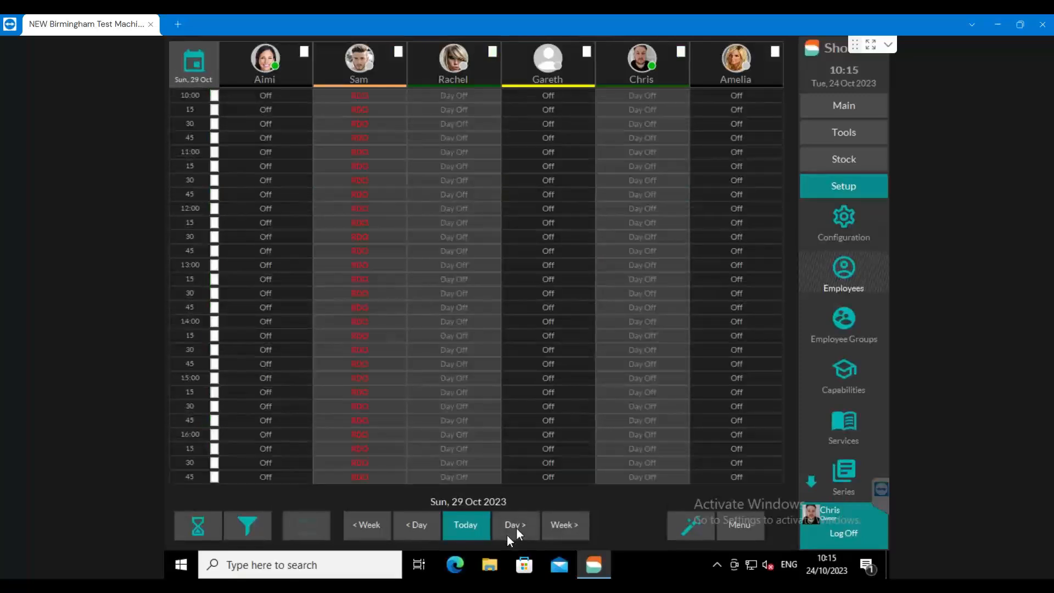
left_click(465, 530)
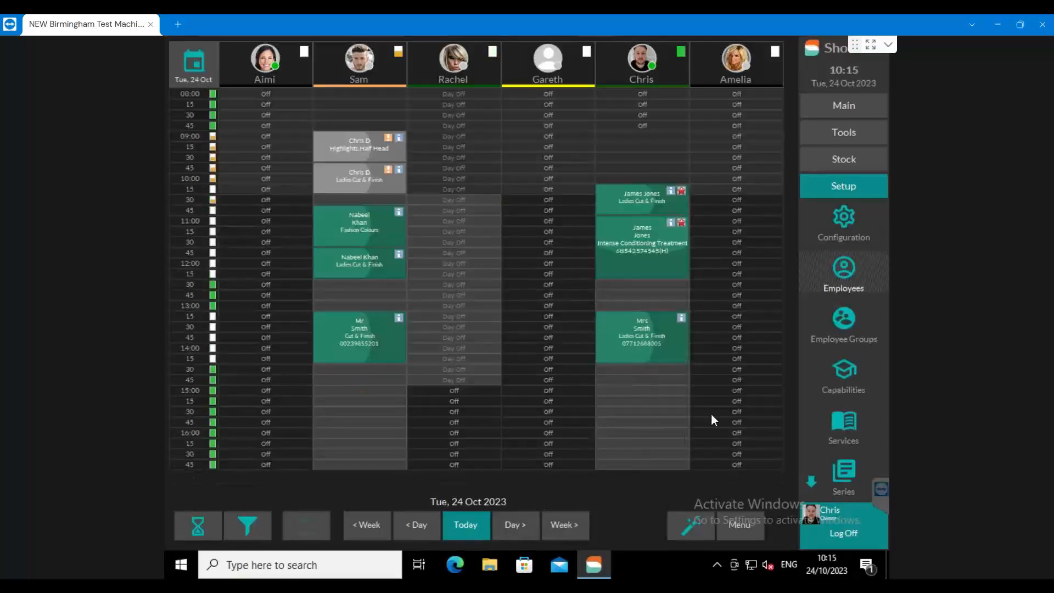
- Open the options of the Future Appointments report in the Employees report group
left_click(841, 140)
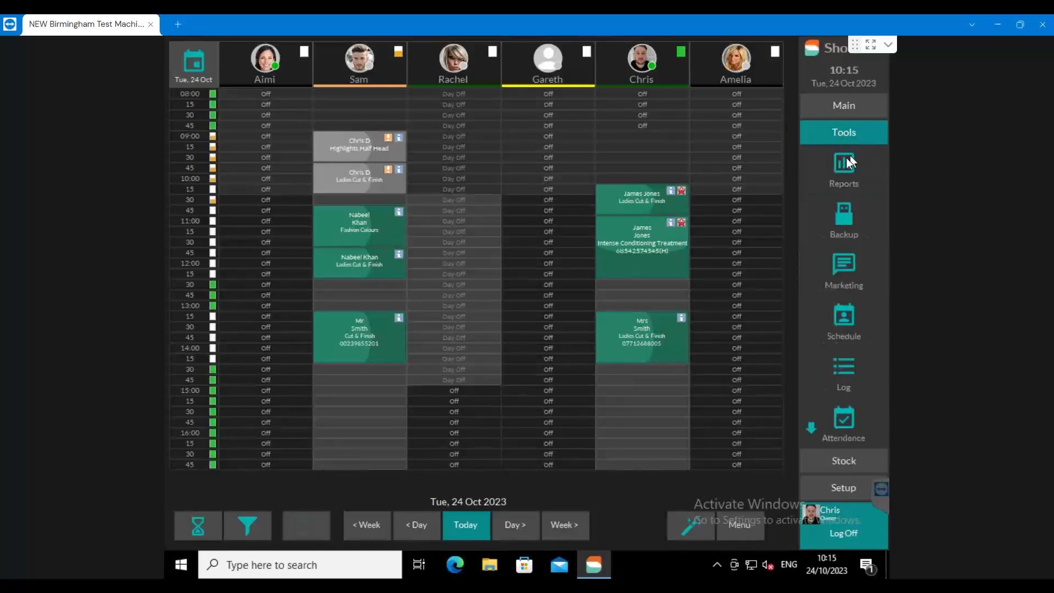
left_click(843, 165)
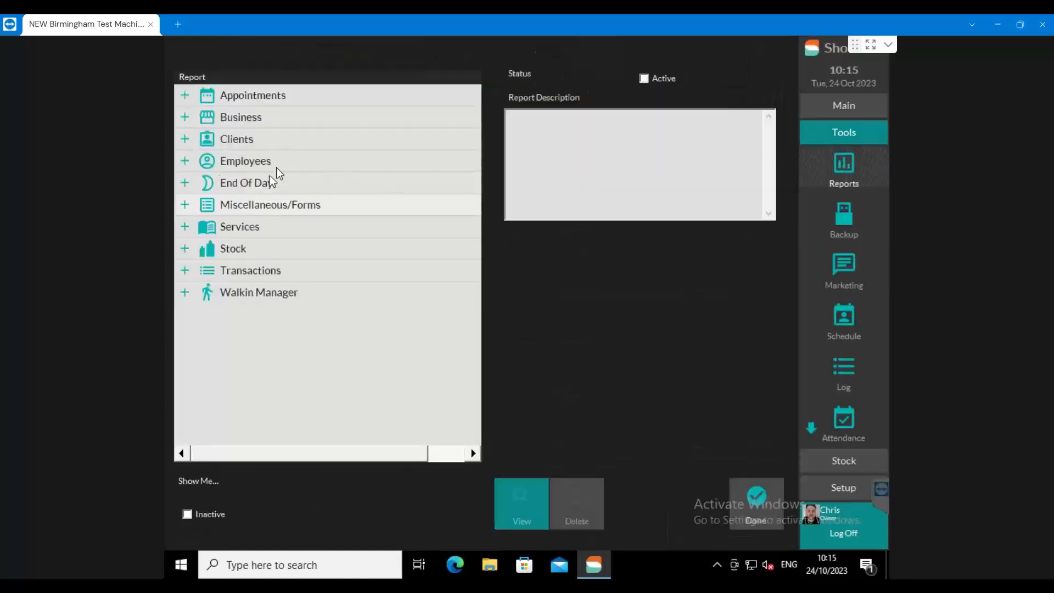
left_click(184, 161)
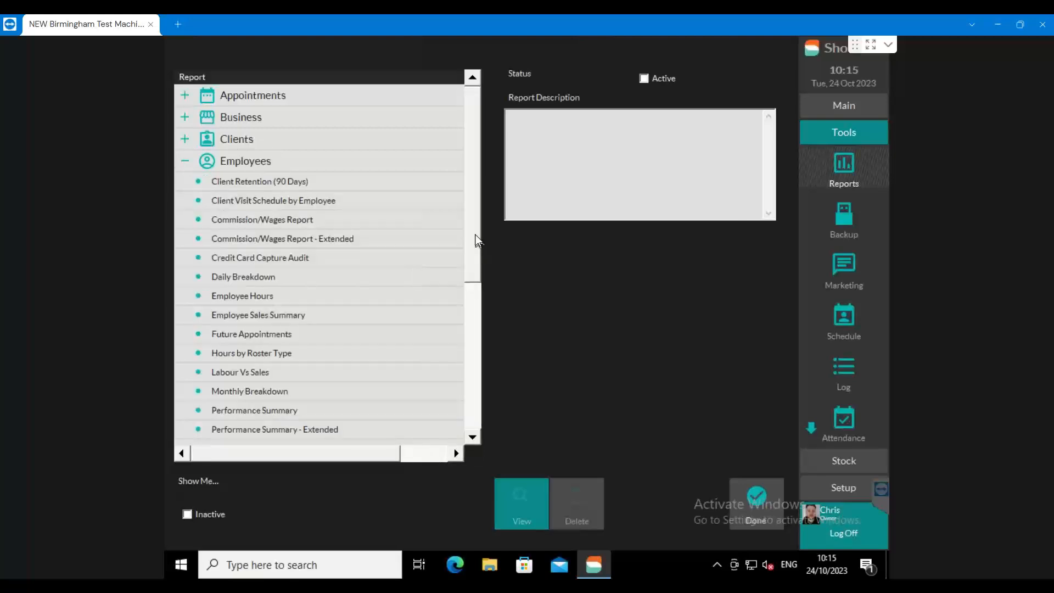
scroll(479, 247, "down", 1)
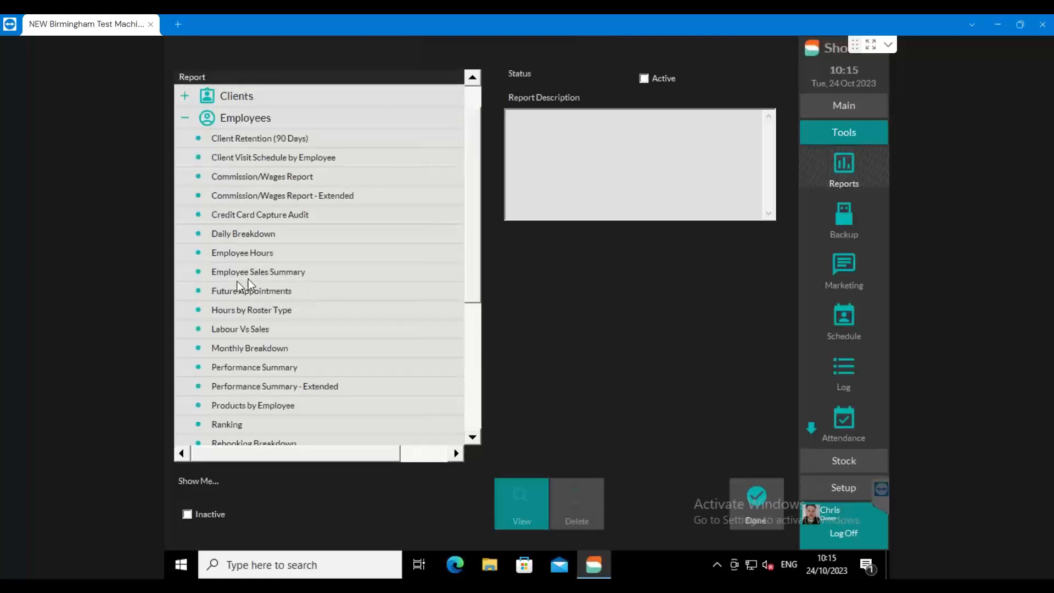
left_click(288, 296)
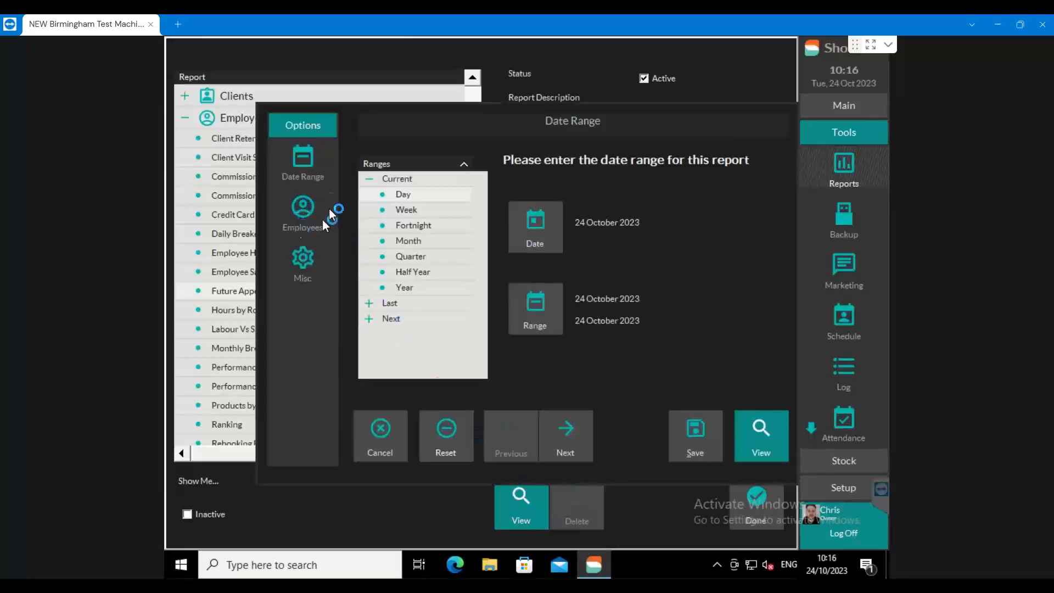
- Limit the Future Appointments report to the Artistic Director employee who is being made inactive
left_click(300, 207)
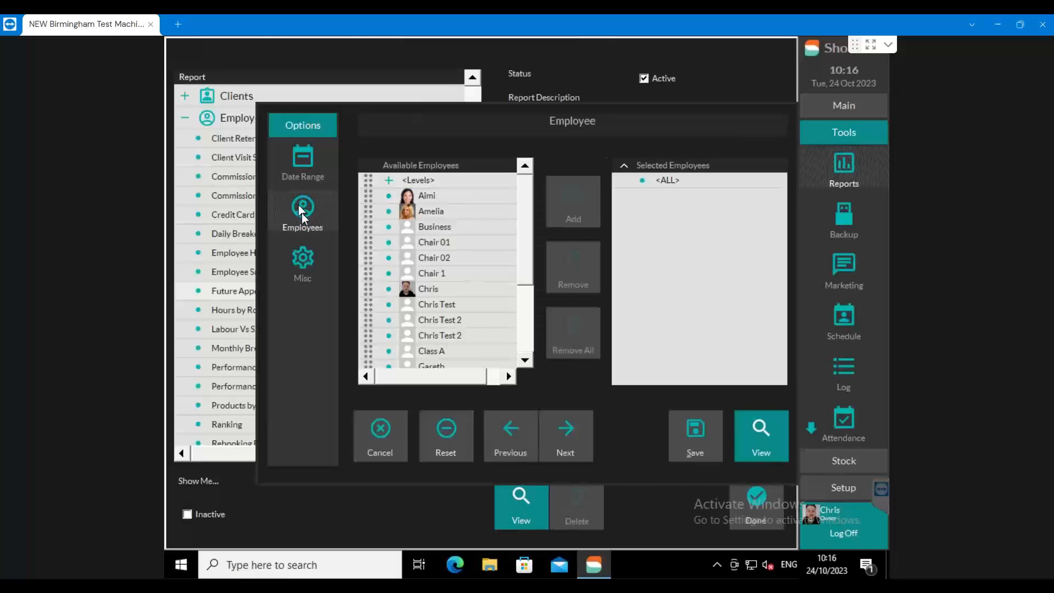
scroll(496, 289, "down", 2)
scroll(530, 265, "down", 2)
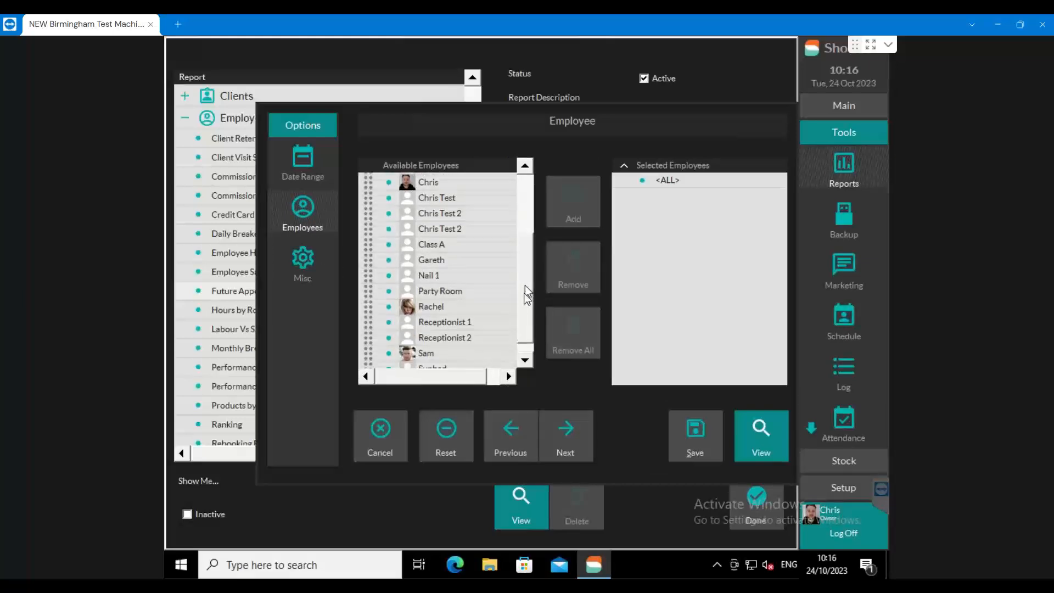
left_click(364, 344)
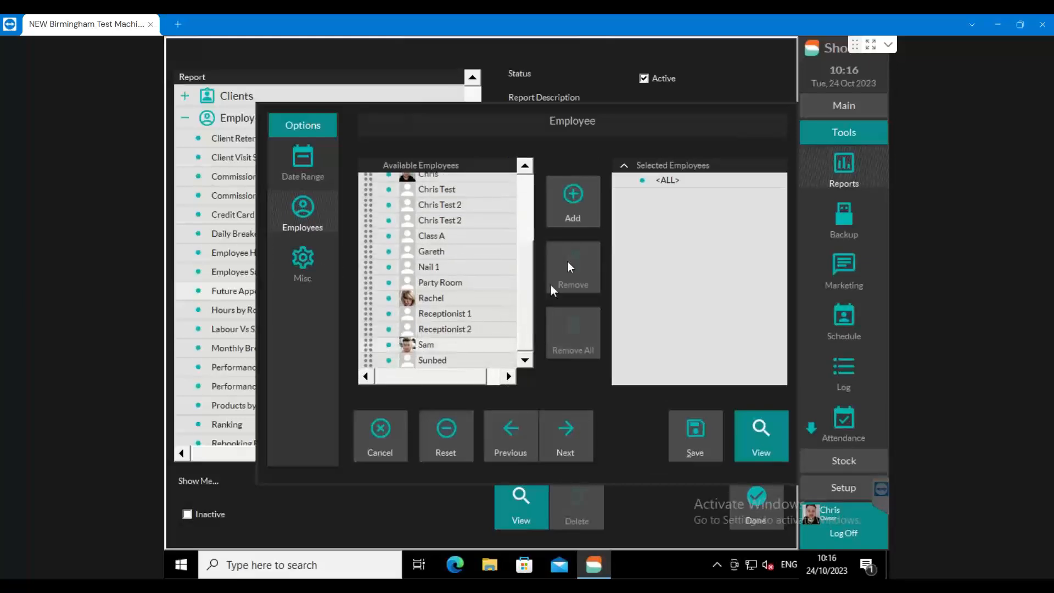
left_click(578, 197)
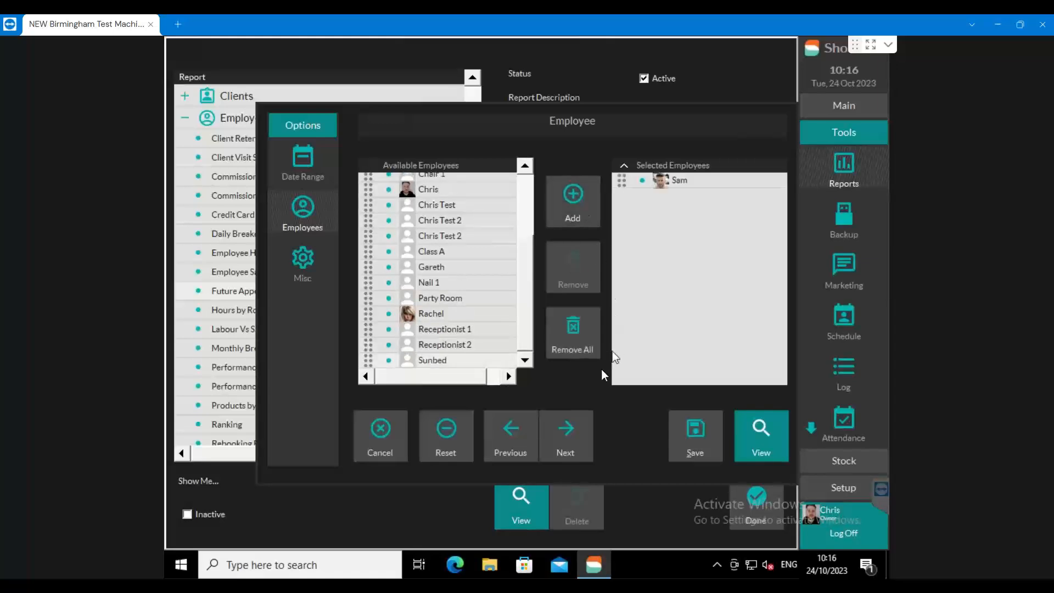
- Set the report's date range to 24 October 2023 through 31 January 2024 and view the resulting list of appointments
left_click(301, 163)
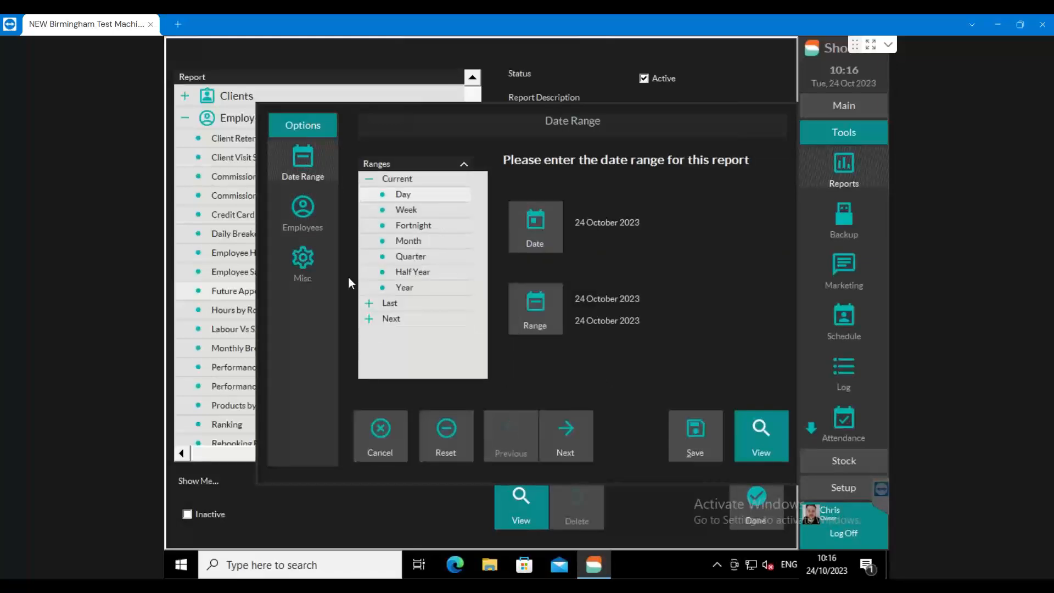
left_click(538, 301)
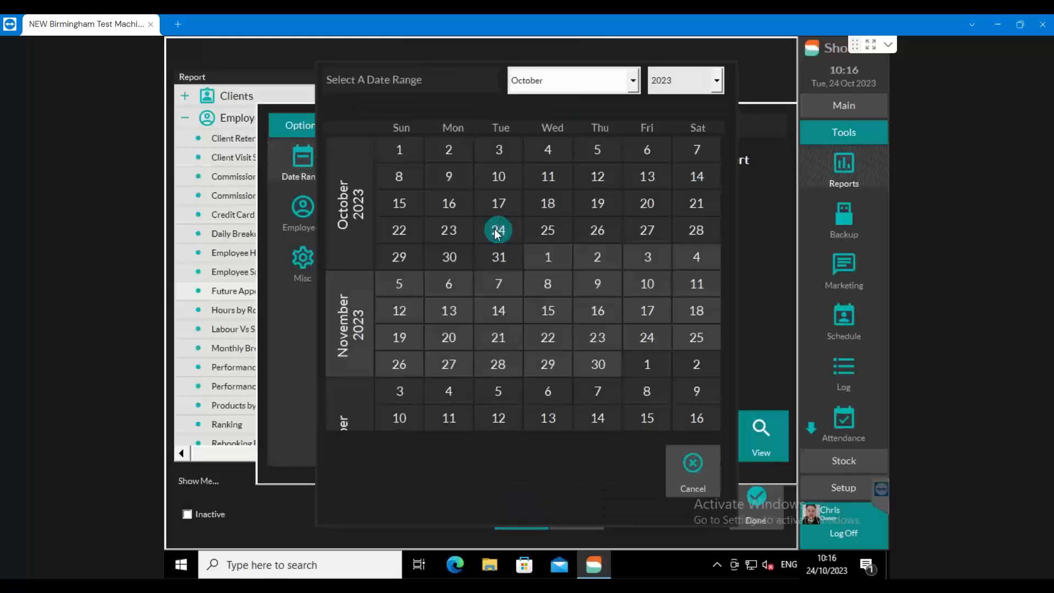
left_click(546, 363)
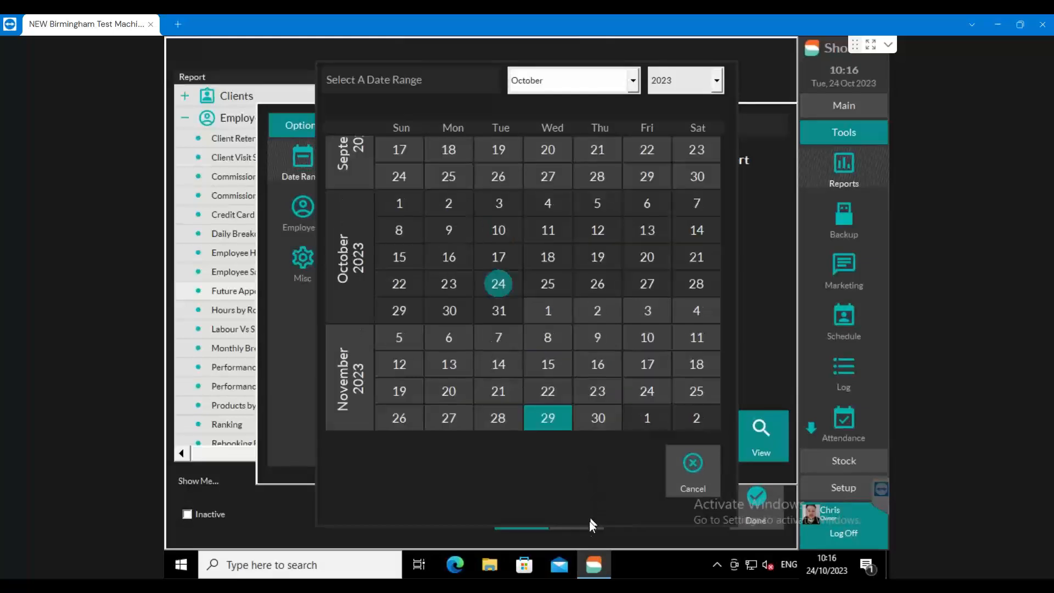
left_click_drag(520, 396, 550, 179)
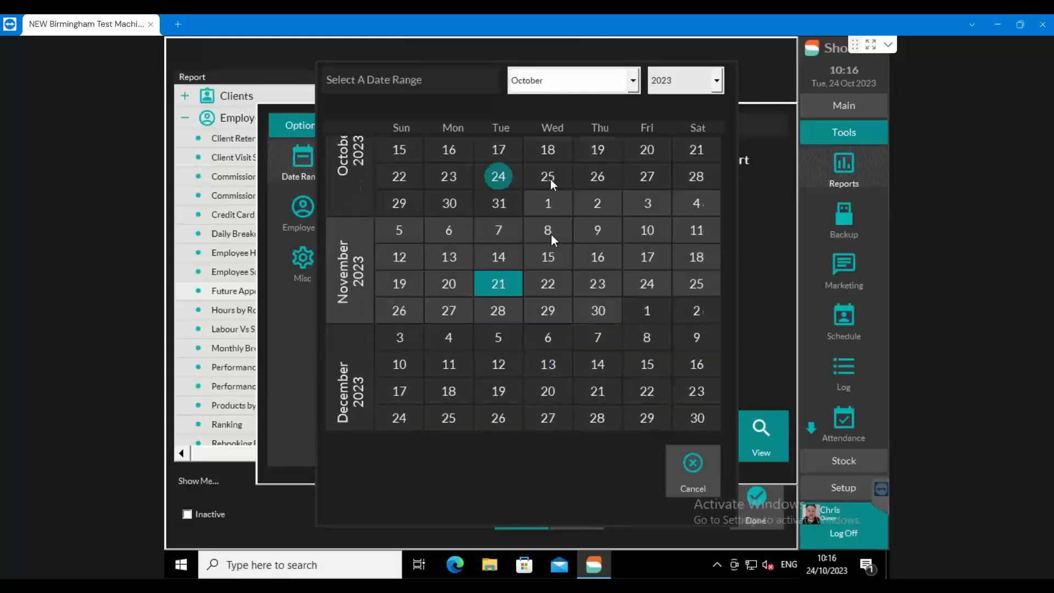
left_click_drag(551, 232, 545, 148)
left_click(543, 411)
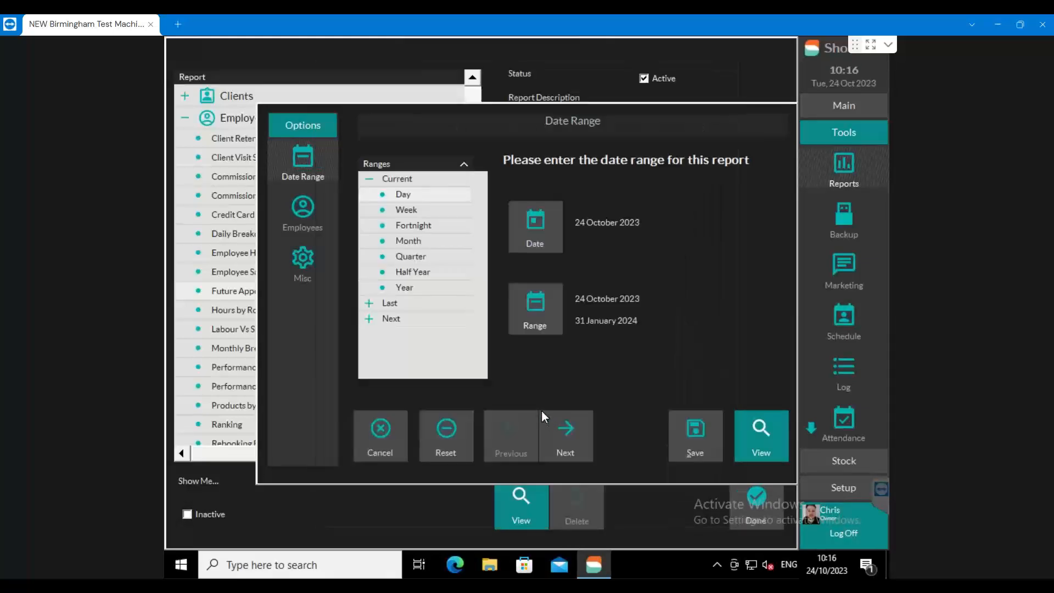
left_click(761, 436)
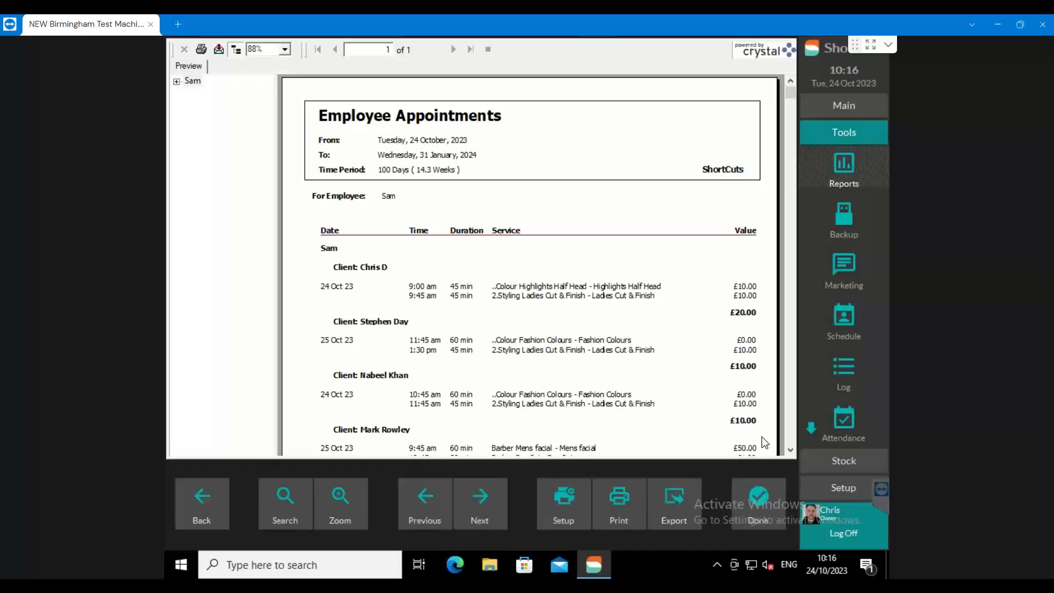
scroll(488, 287, "down", 5)
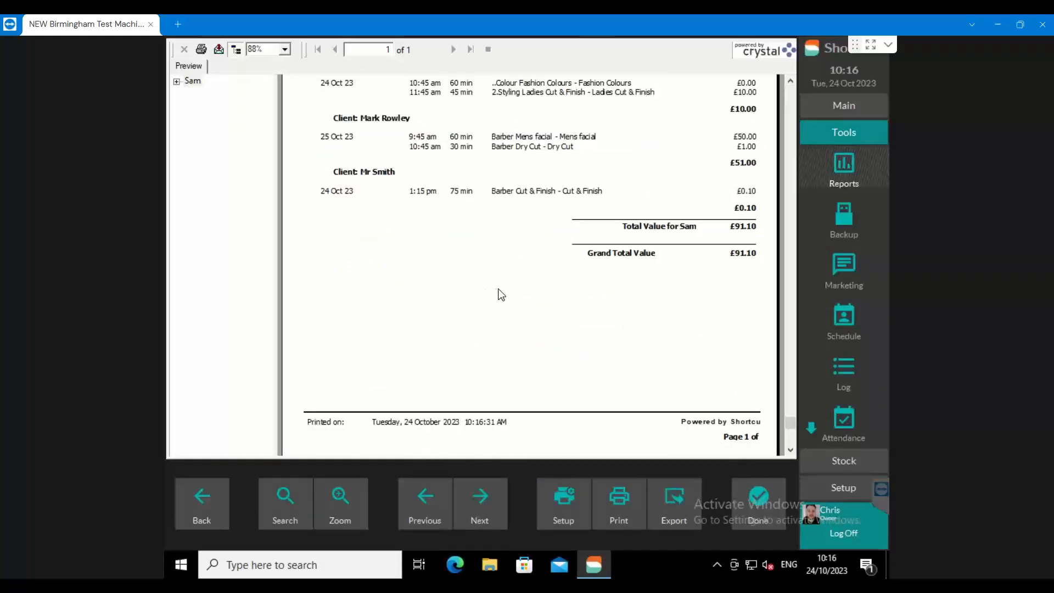
- Review the client appointments listed in the Future Appointments report and close the report
scroll(501, 295, "up", 3)
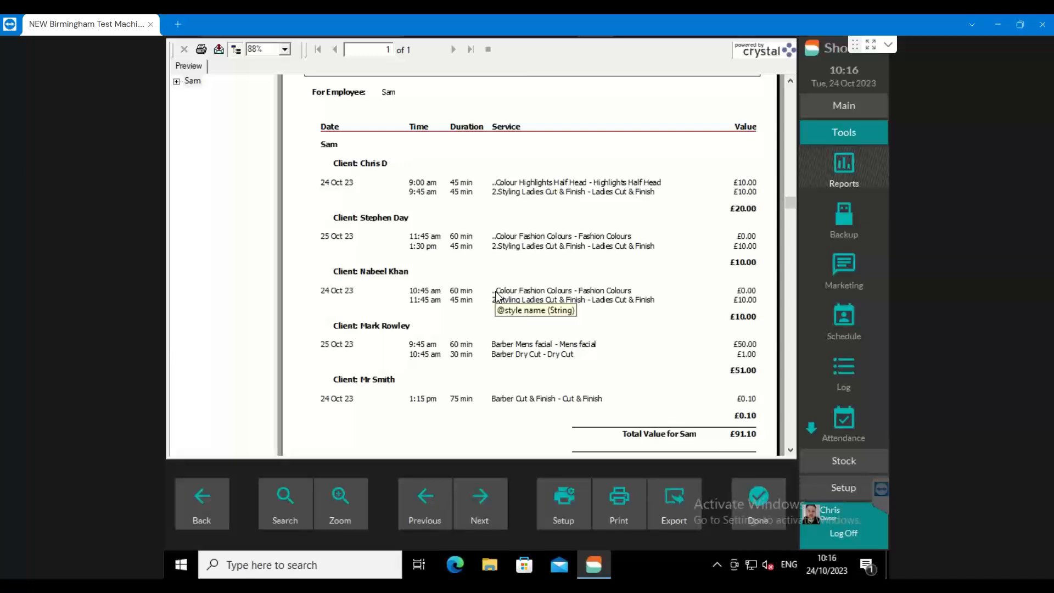
left_click(768, 498)
left_click(762, 497)
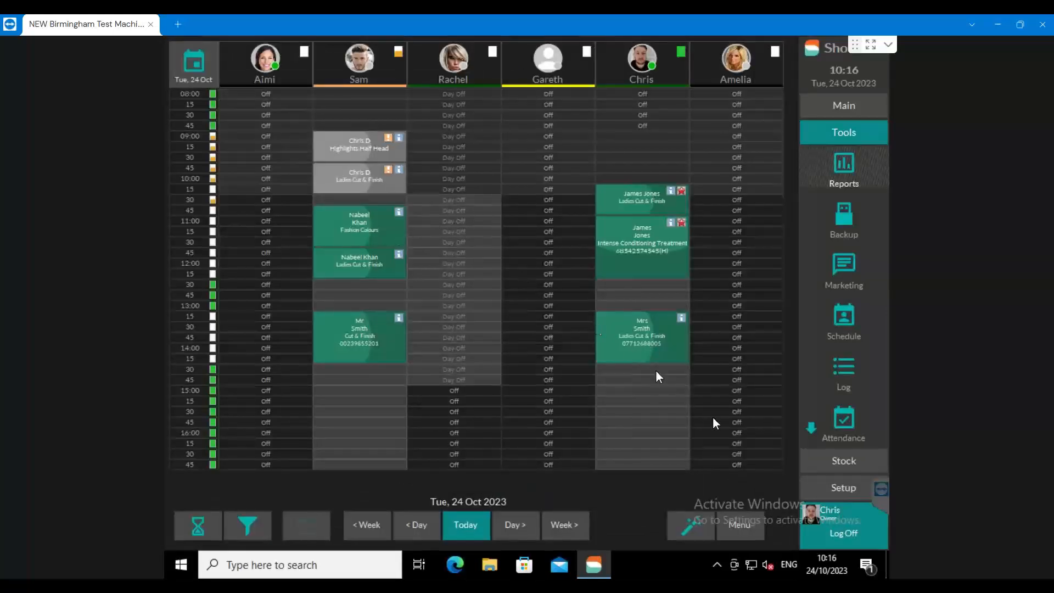
- Open the Artistic Director's record in the employee setup, check the active status setting, and close the record
left_click(872, 486)
left_click(845, 268)
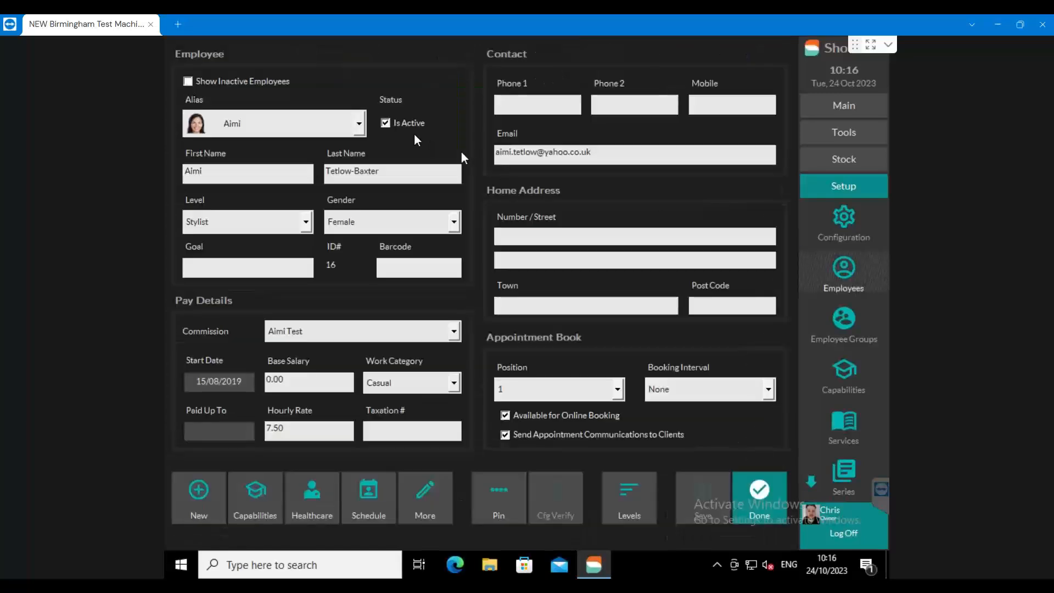
left_click(358, 123)
scroll(242, 361, "down", 1)
scroll(242, 361, "down", 3)
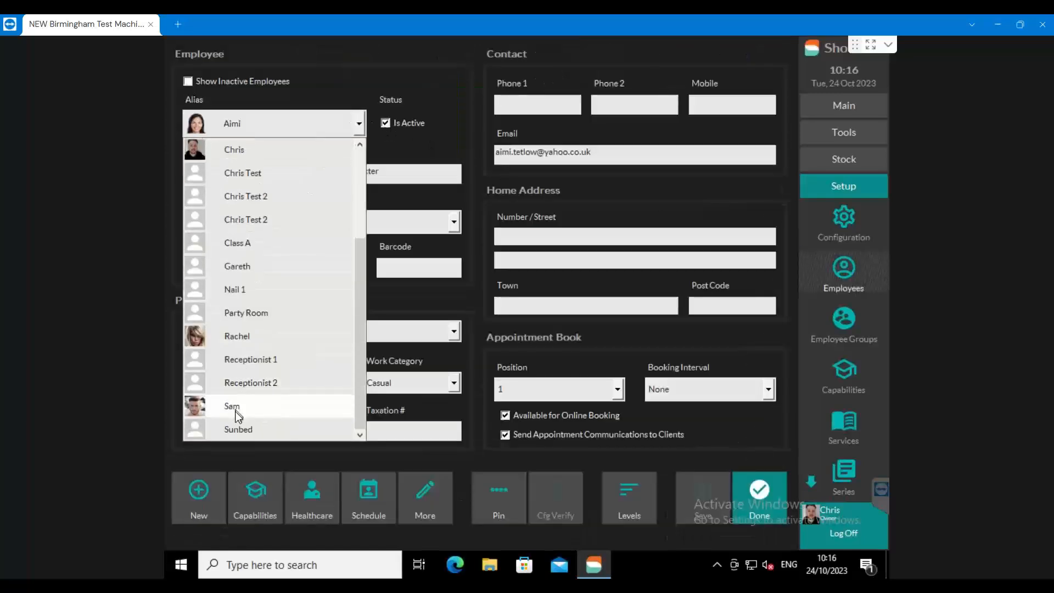
left_click(241, 406)
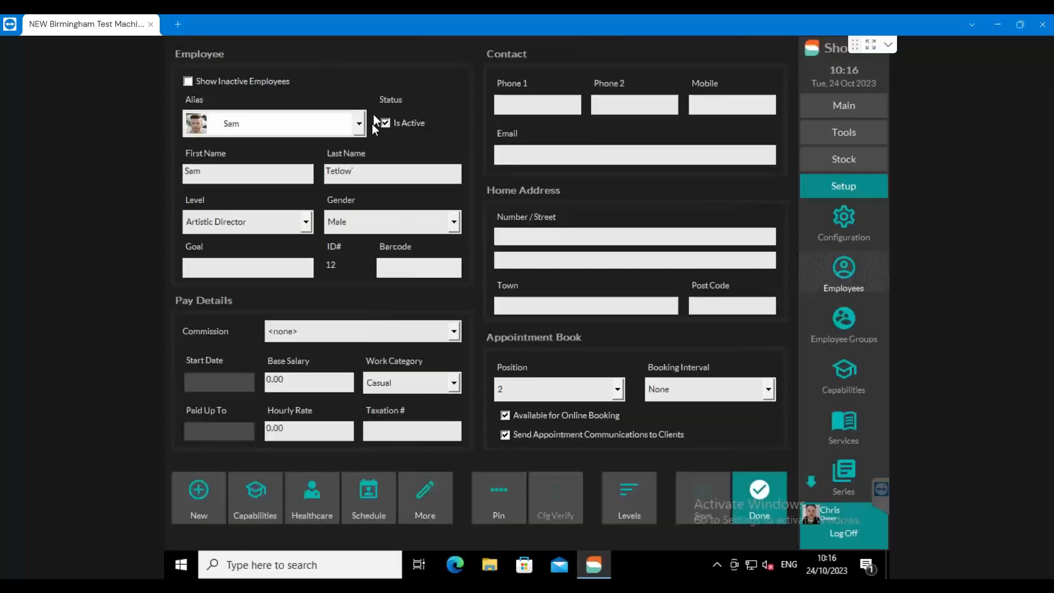
left_click(764, 488)
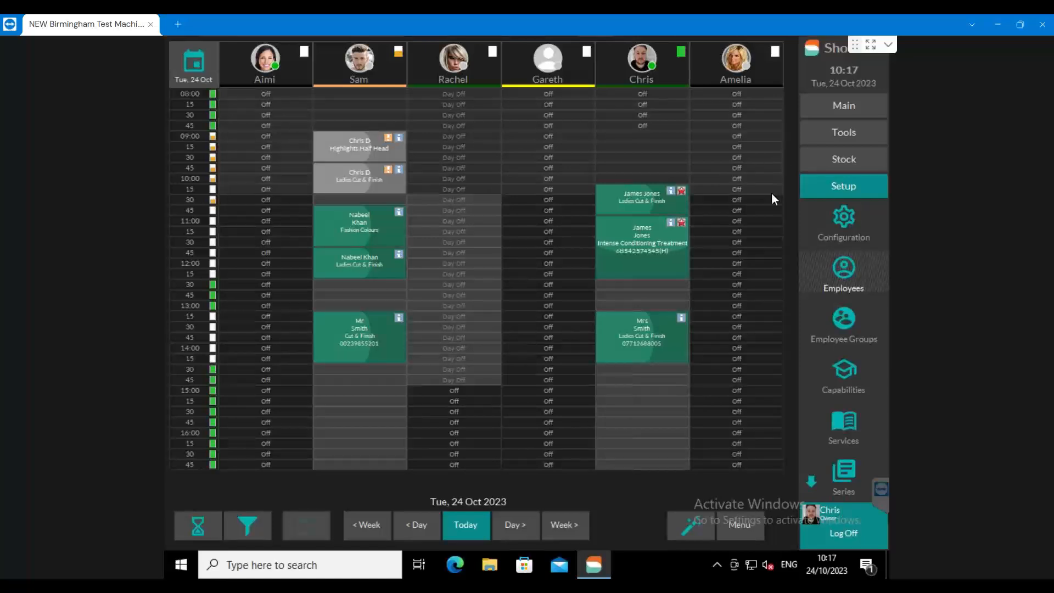
- Open the general Security configuration and examine which employees belong to each security level, down to the unassigned ones
left_click(855, 196)
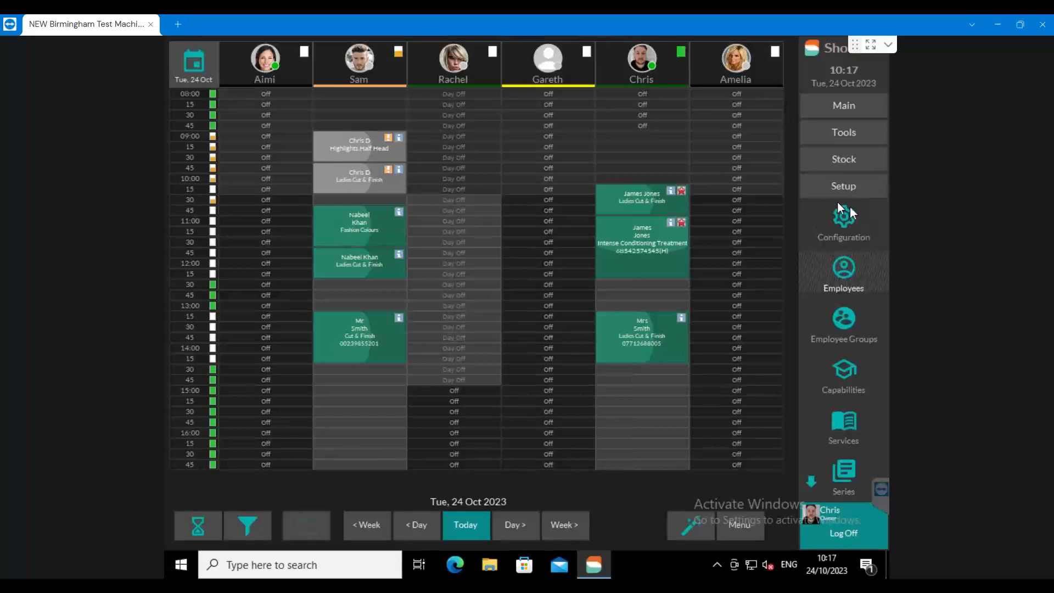
left_click(845, 222)
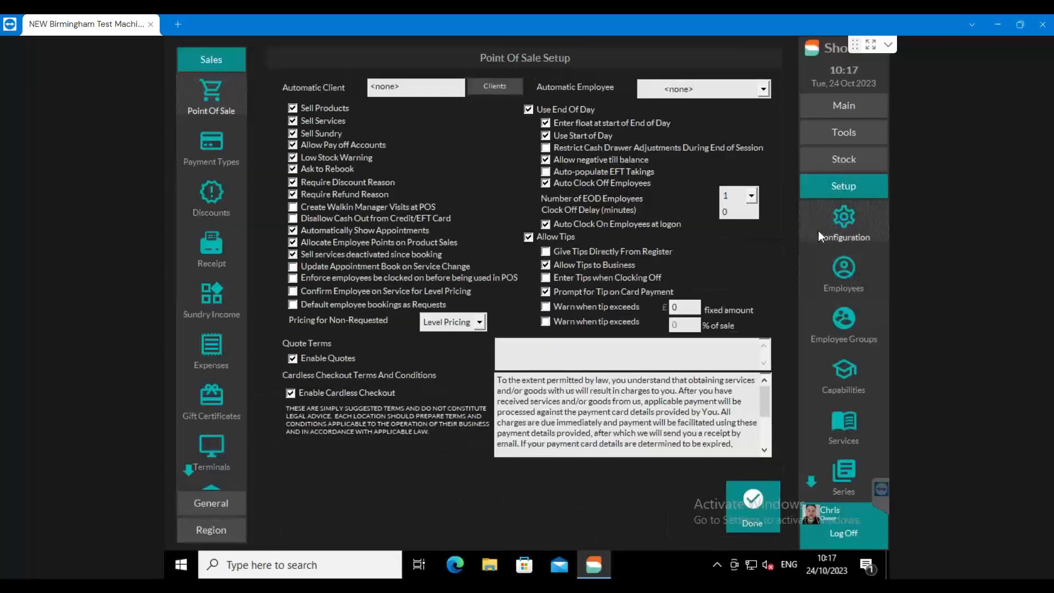
left_click(209, 502)
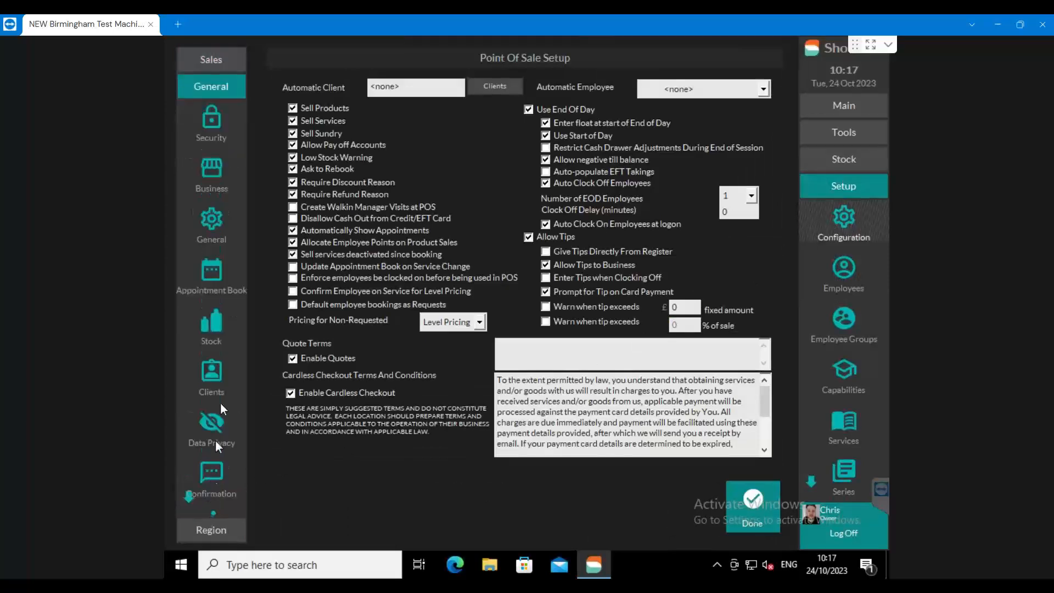
left_click(215, 125)
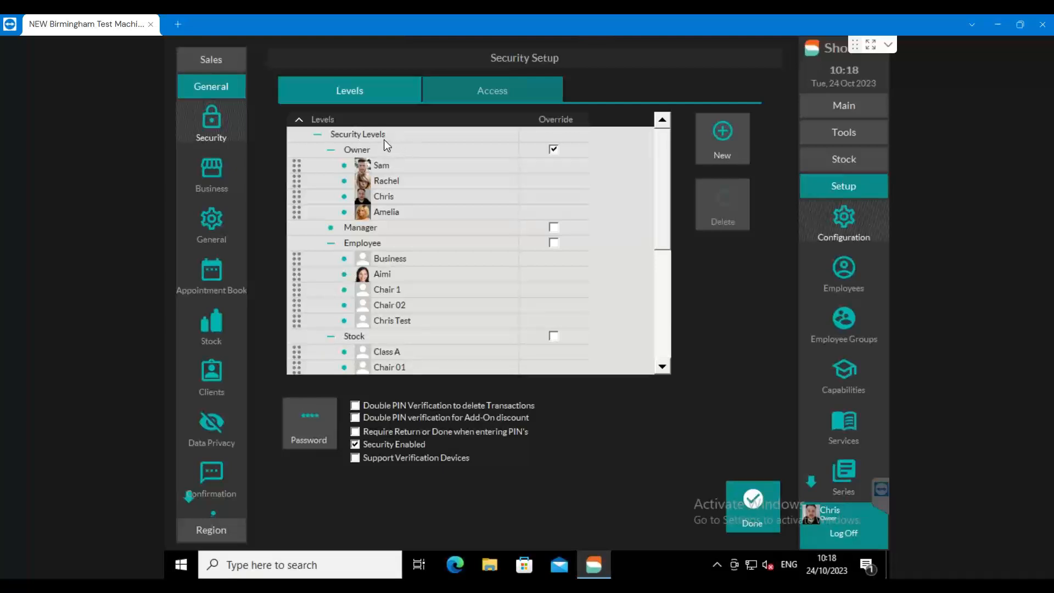
left_click(359, 151)
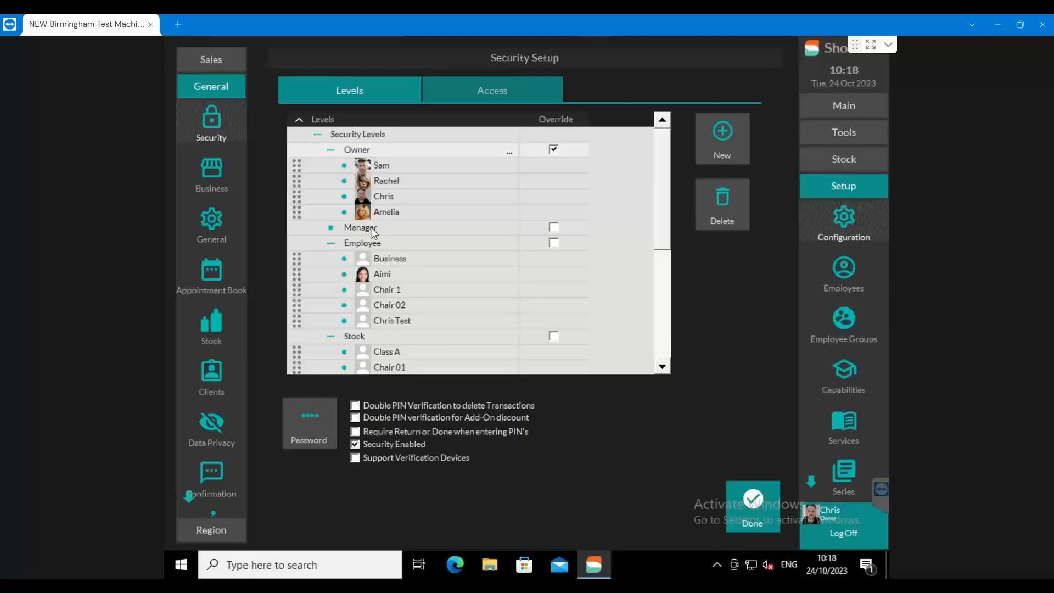
left_click_drag(664, 181, 677, 297)
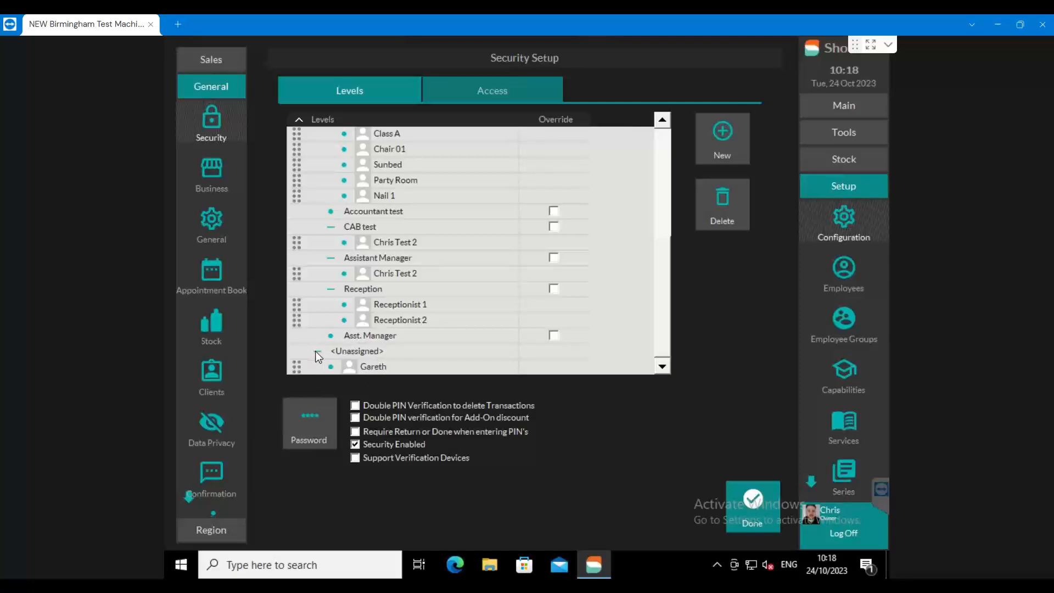
- Close the security setup and enter the employee's PIN on the logon screen
left_click(753, 508)
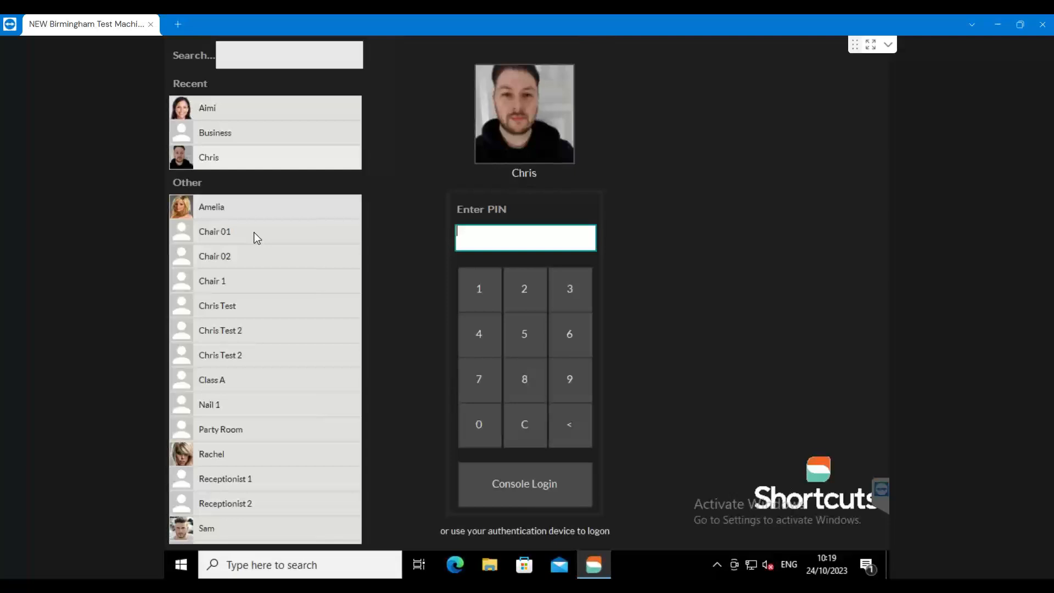
type("****")
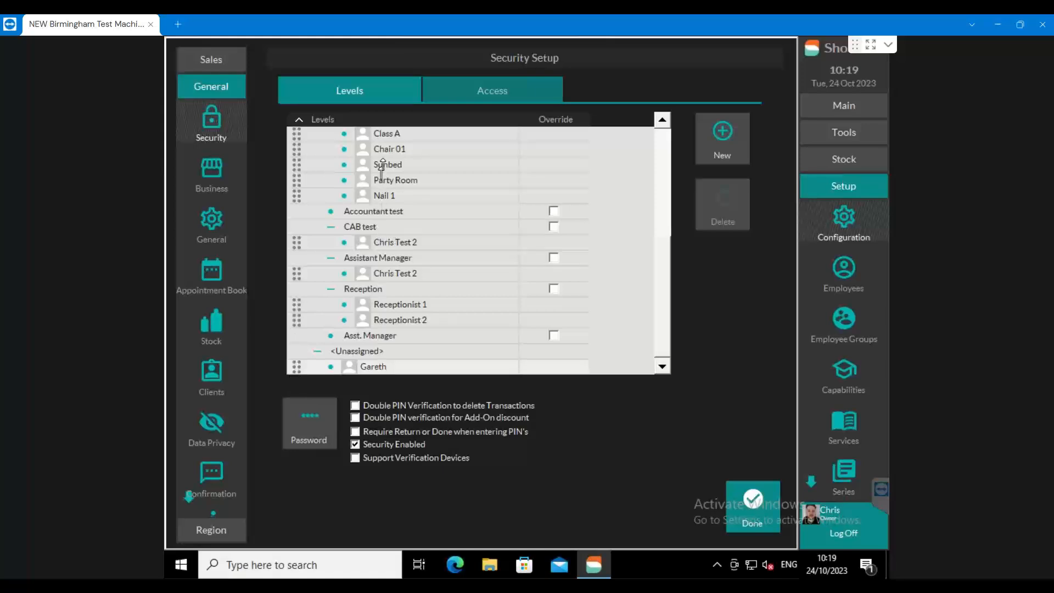
- Move the unassigned employee into the Employee security level and close the security setup, acknowledging the restart notice
left_click_drag(384, 156, 384, 154)
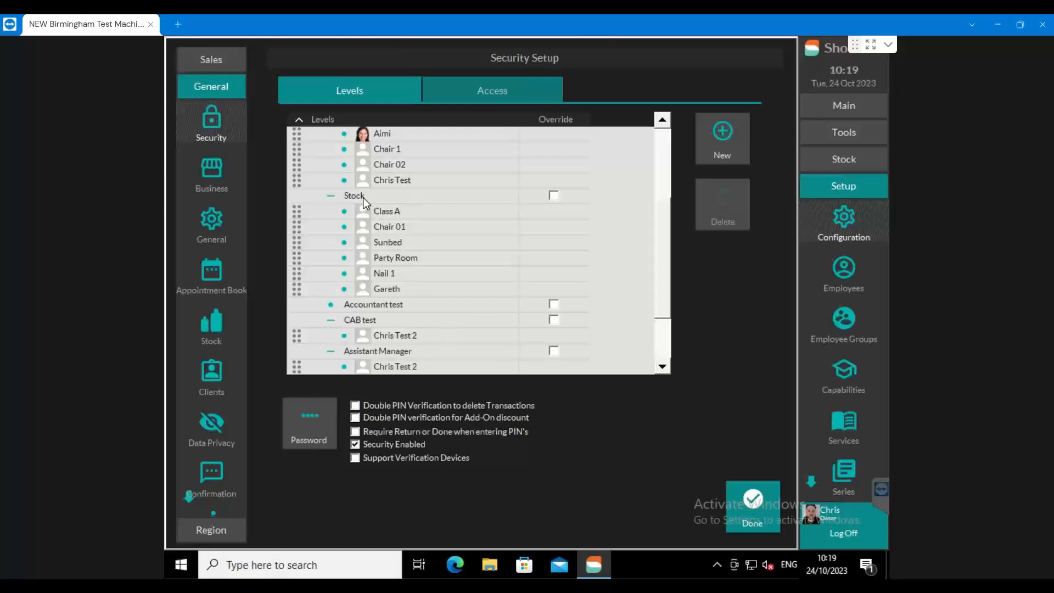
scroll(670, 236, "up", 3)
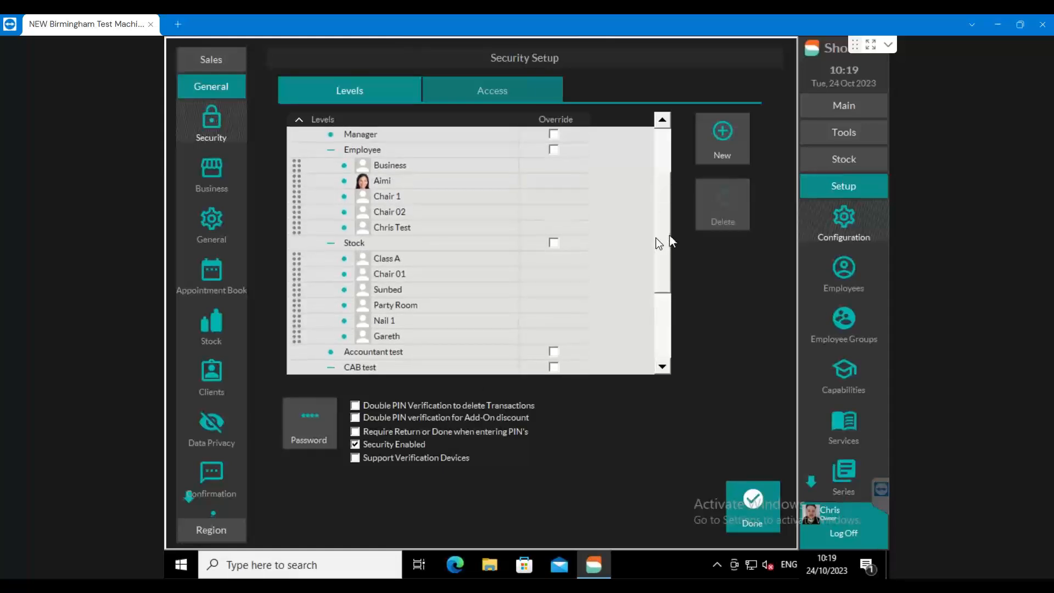
left_click(296, 342)
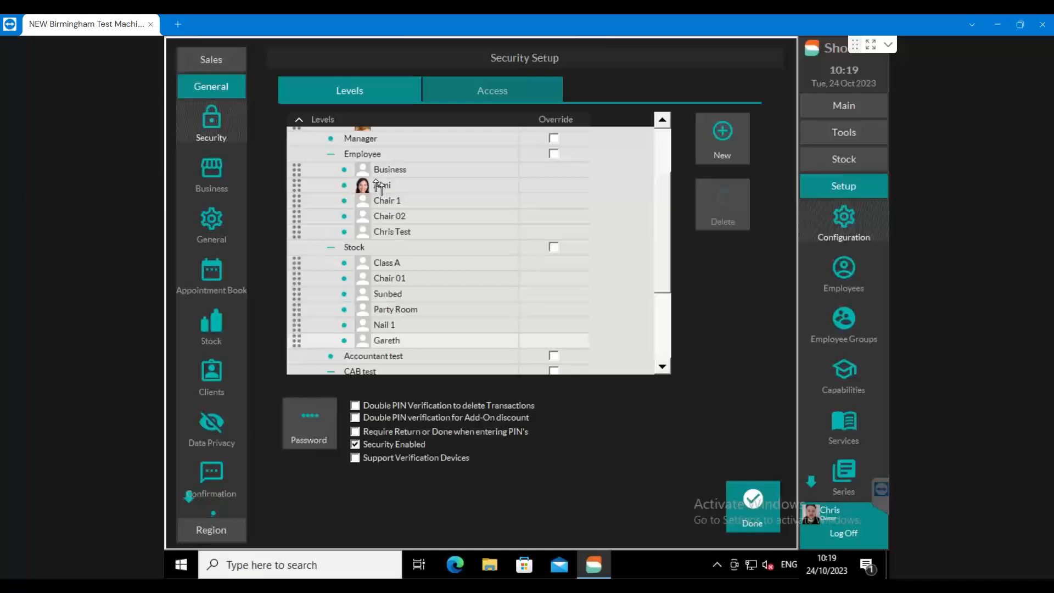
left_click_drag(367, 180, 369, 183)
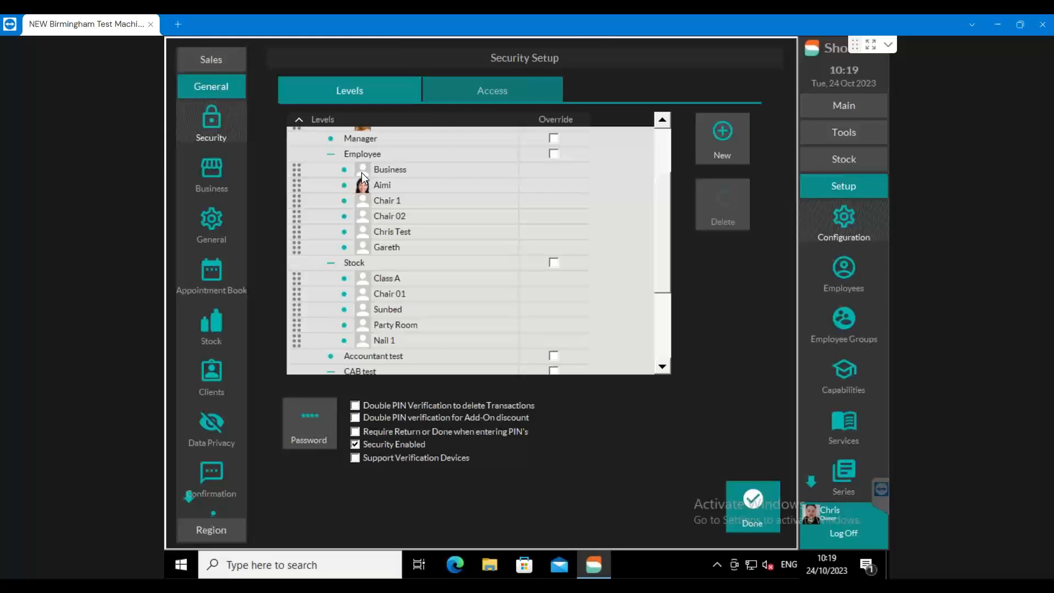
left_click(735, 507)
left_click(662, 285)
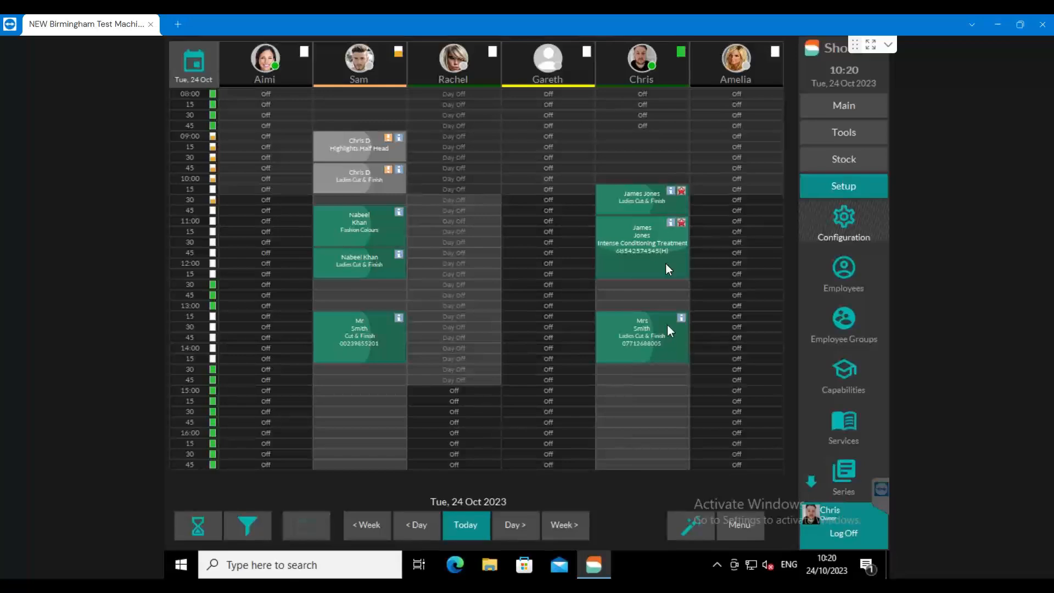
- Open the access rights in the Security configuration and examine those of the Accountant test and Assistant Manager levels
left_click(850, 182)
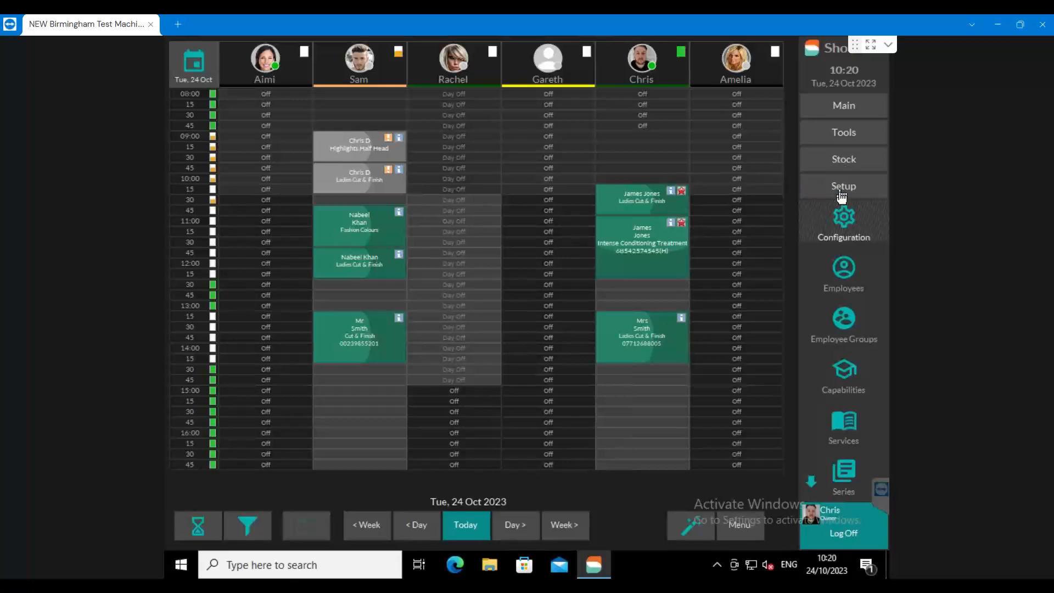
left_click(843, 219)
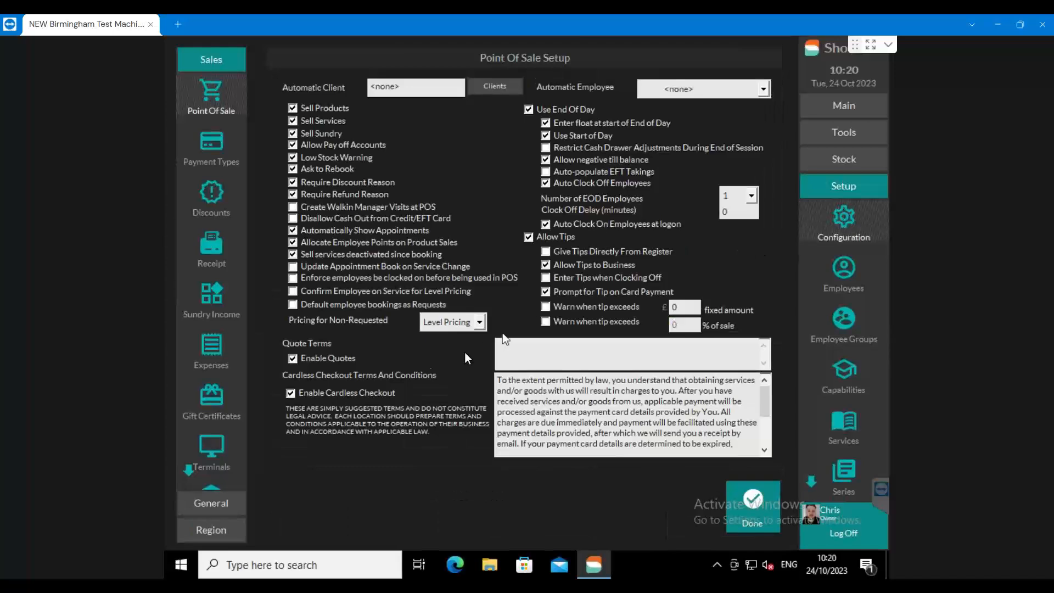
left_click(205, 501)
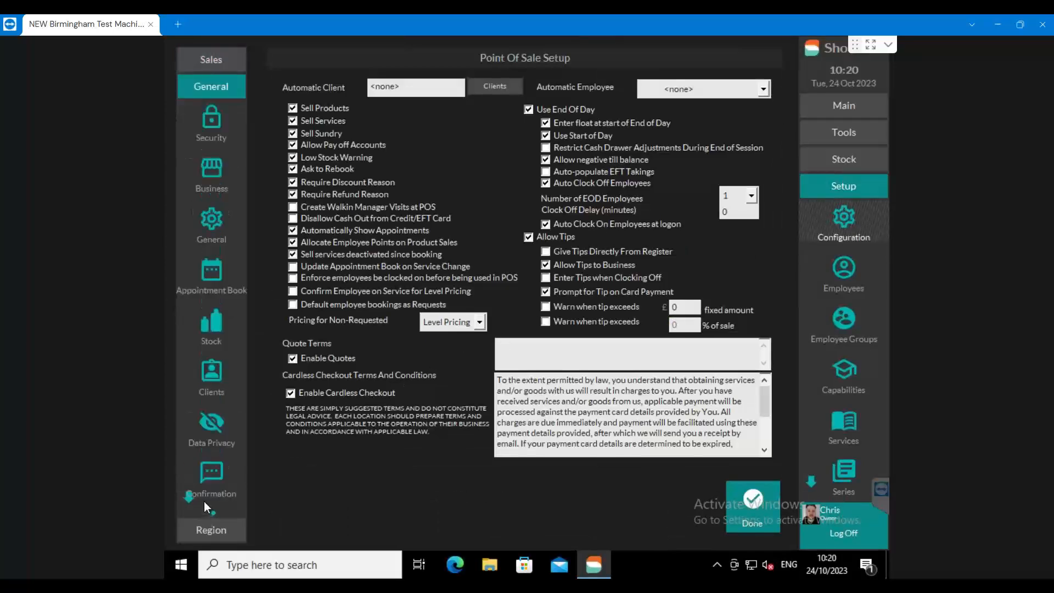
left_click(212, 118)
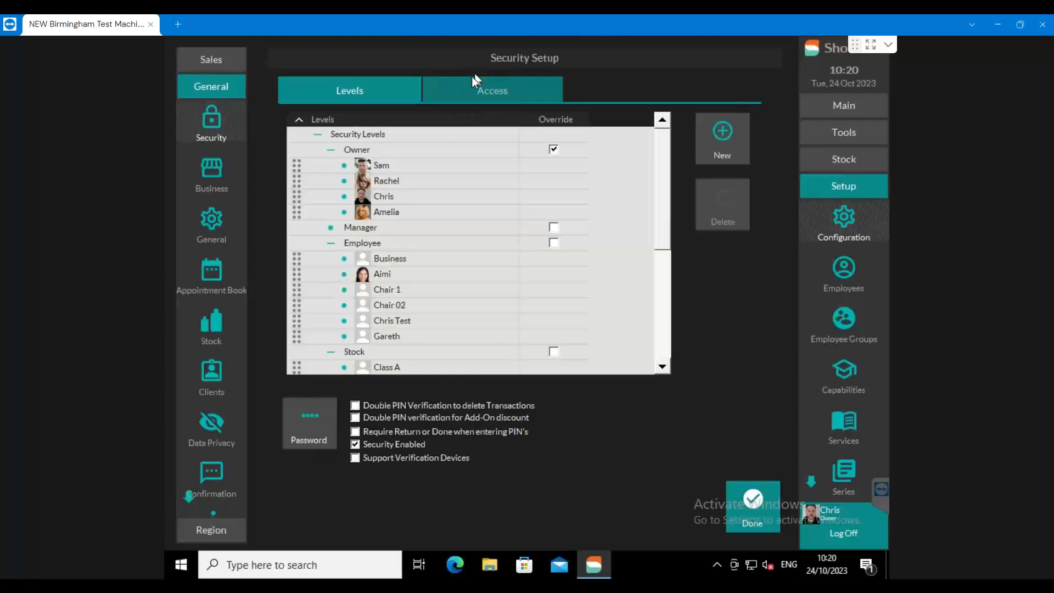
left_click(498, 93)
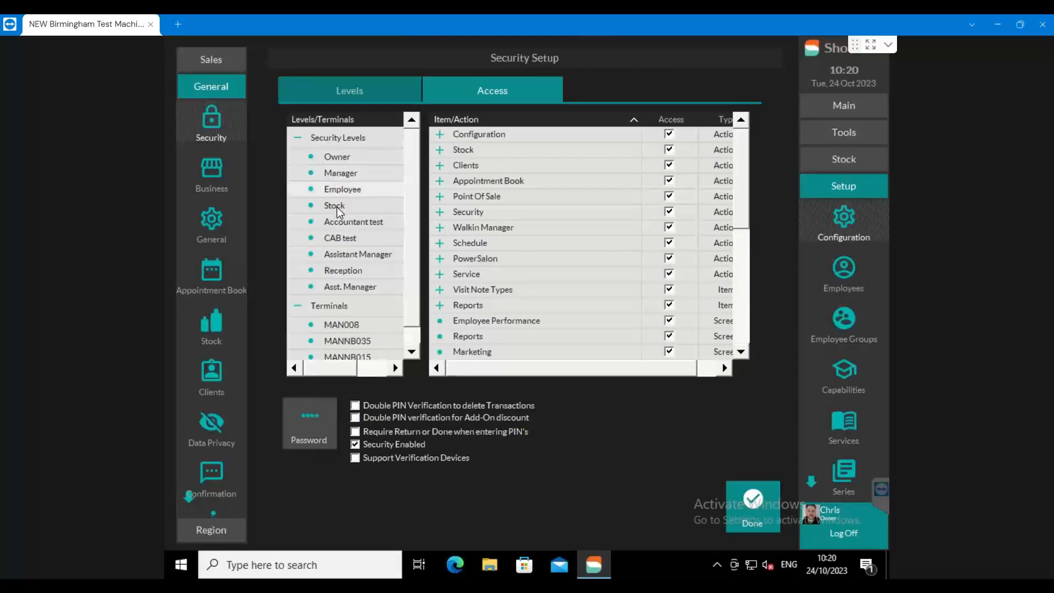
left_click(340, 223)
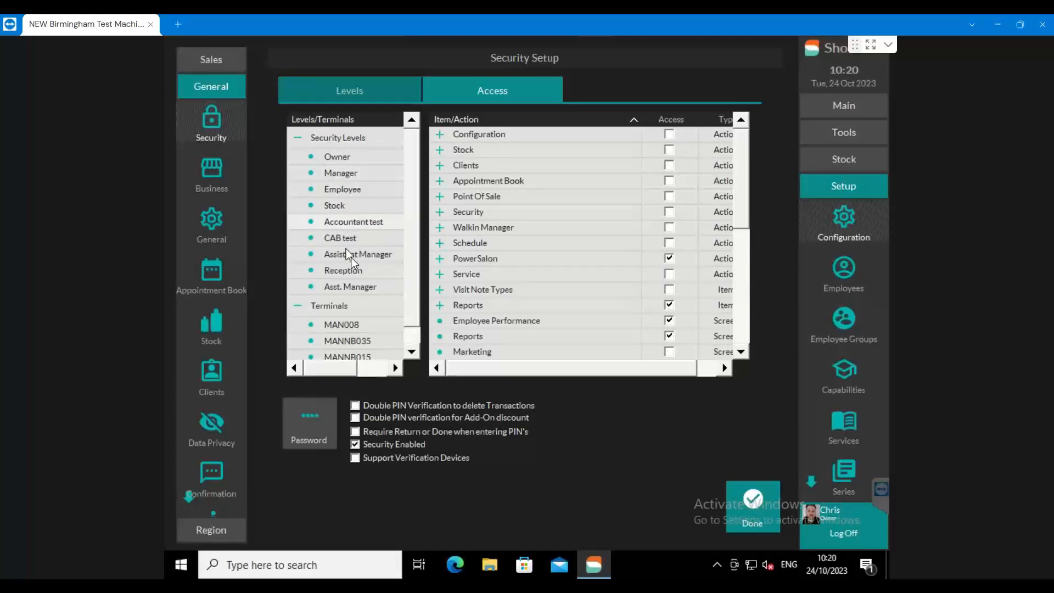
left_click(344, 254)
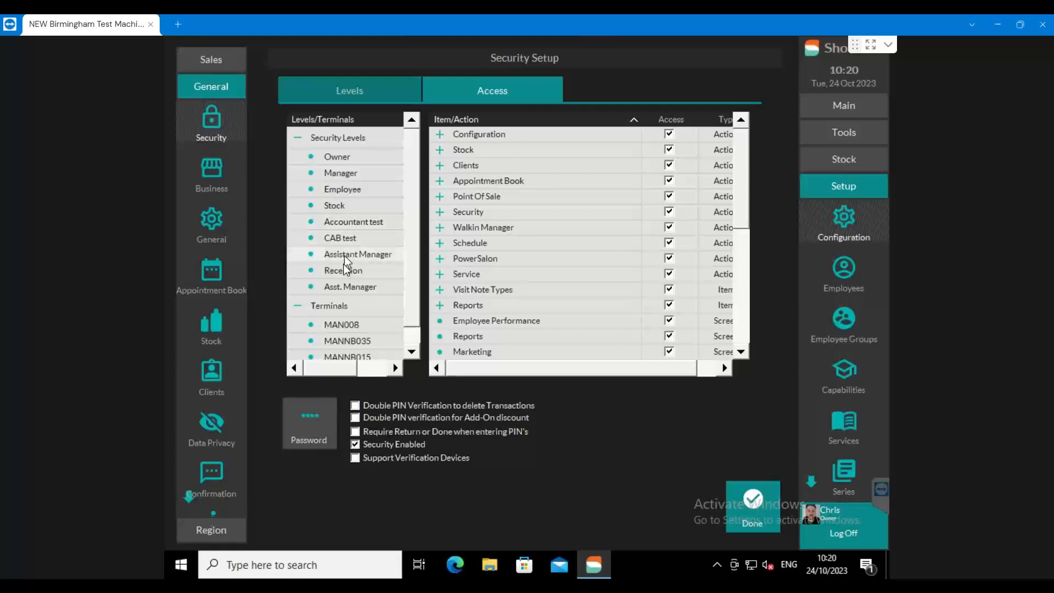
- Examine the Employee level's access rights for Configuration, Stock and Clients, and close the security setup, acknowledging the restart notice
left_click(334, 195)
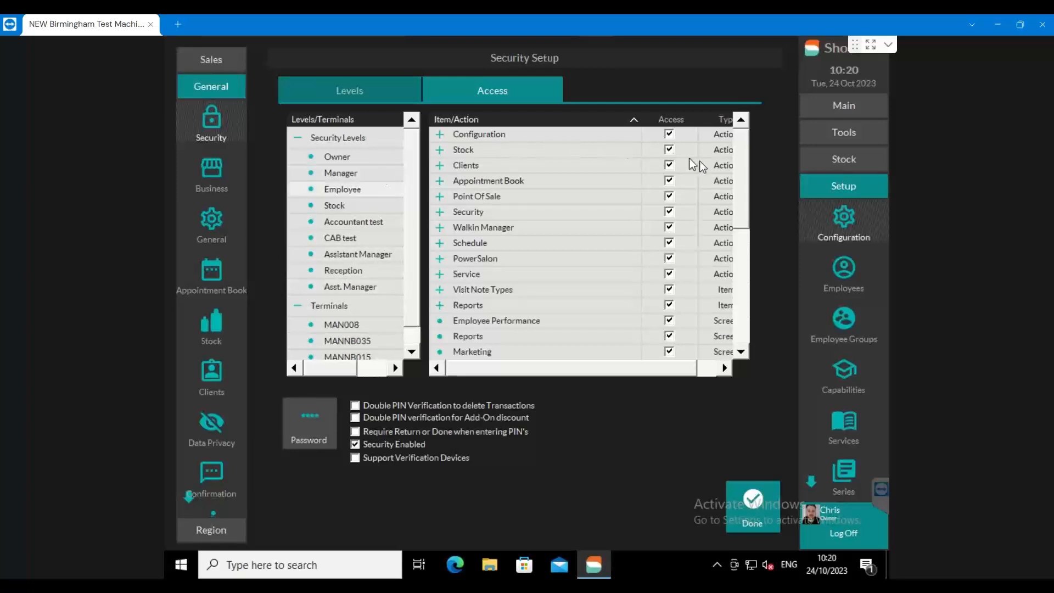
left_click(440, 134)
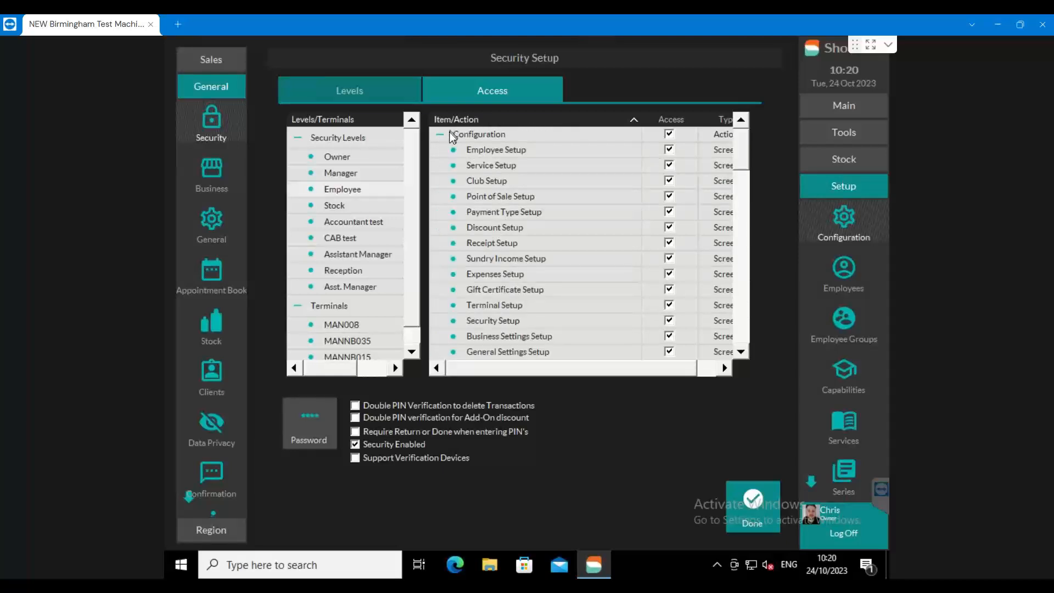
left_click(441, 135)
left_click(439, 149)
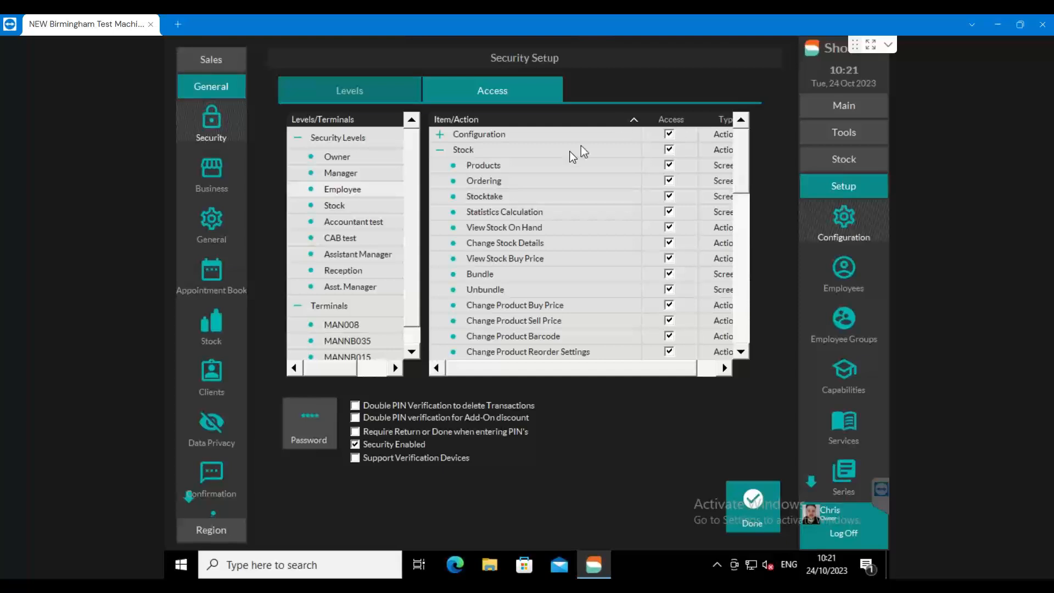
left_click(439, 150)
left_click(440, 165)
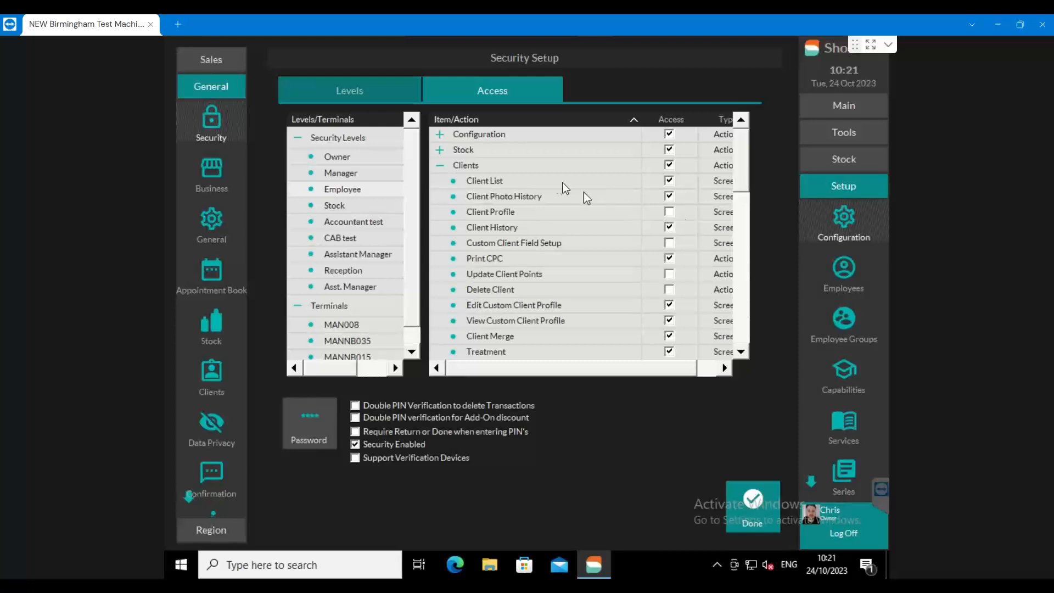
left_click(439, 166)
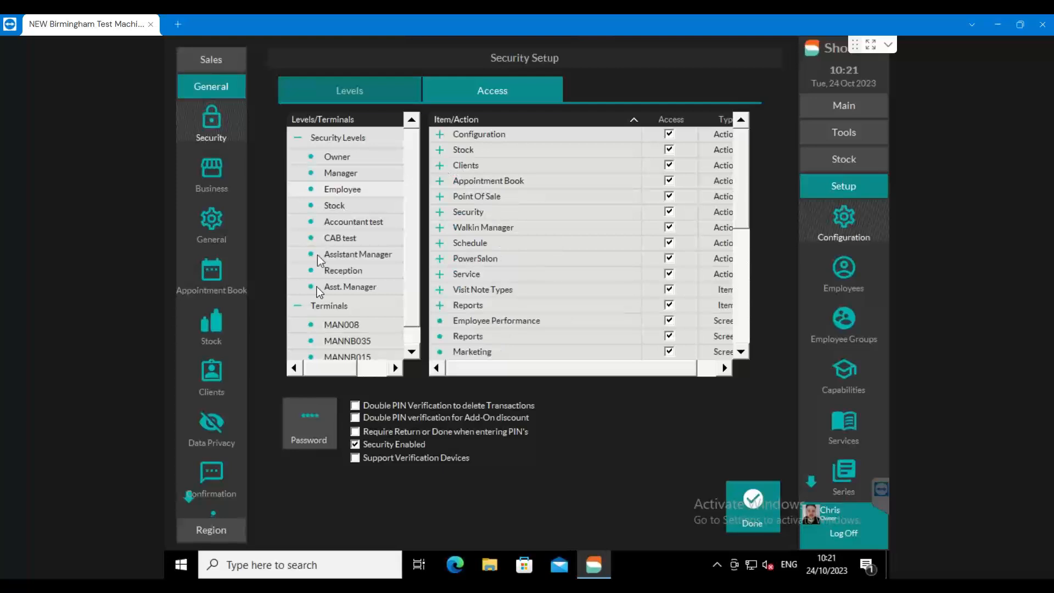
left_click(751, 501)
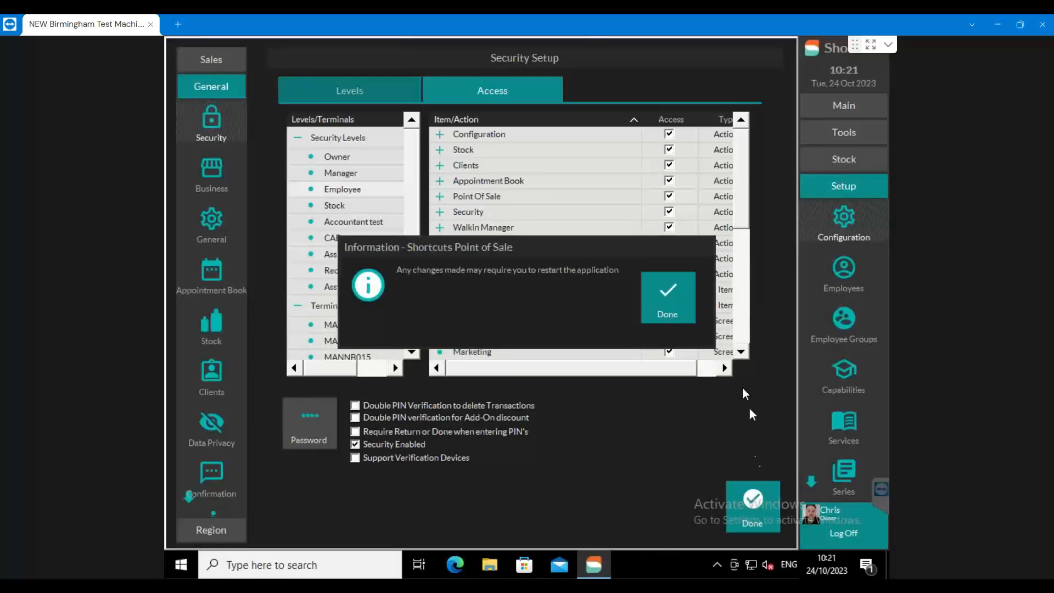
left_click(668, 305)
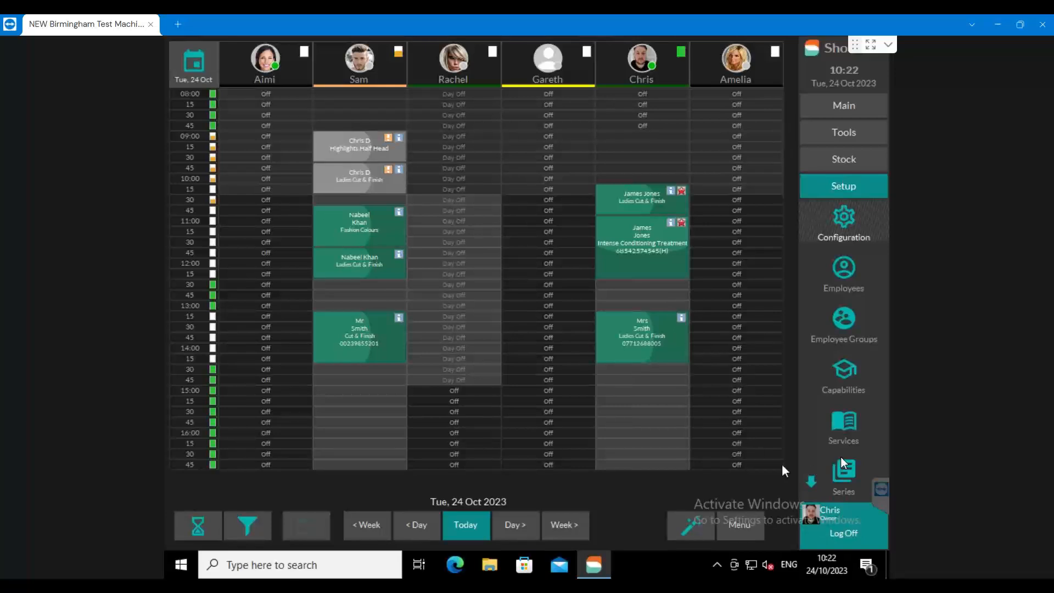
- Open the capabilities setup and examine the existing capabilities, including the services and employees assigned to Children
left_click(842, 378)
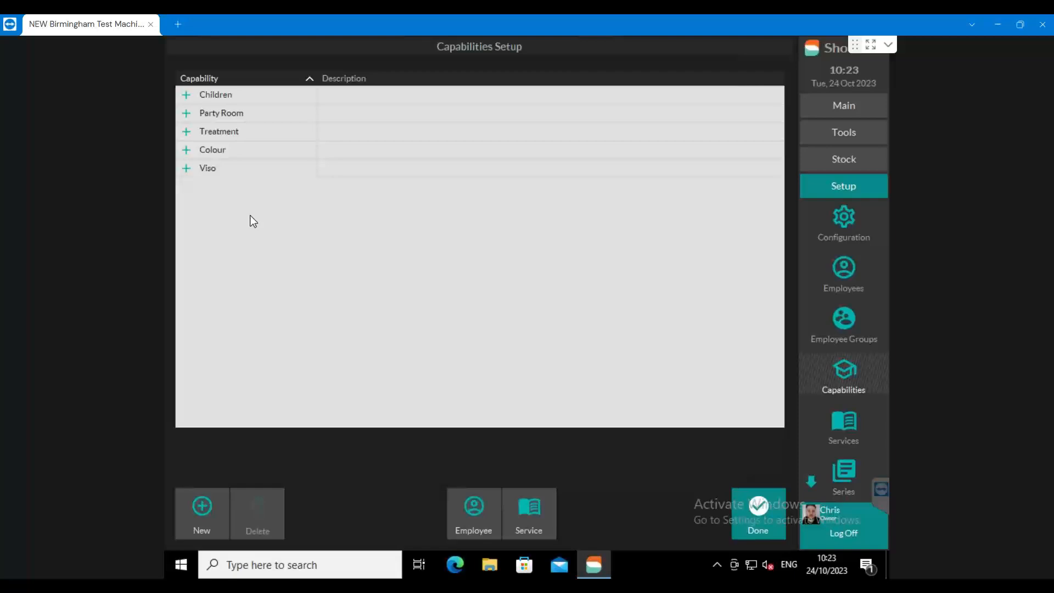
left_click(187, 100)
left_click(186, 101)
left_click(185, 133)
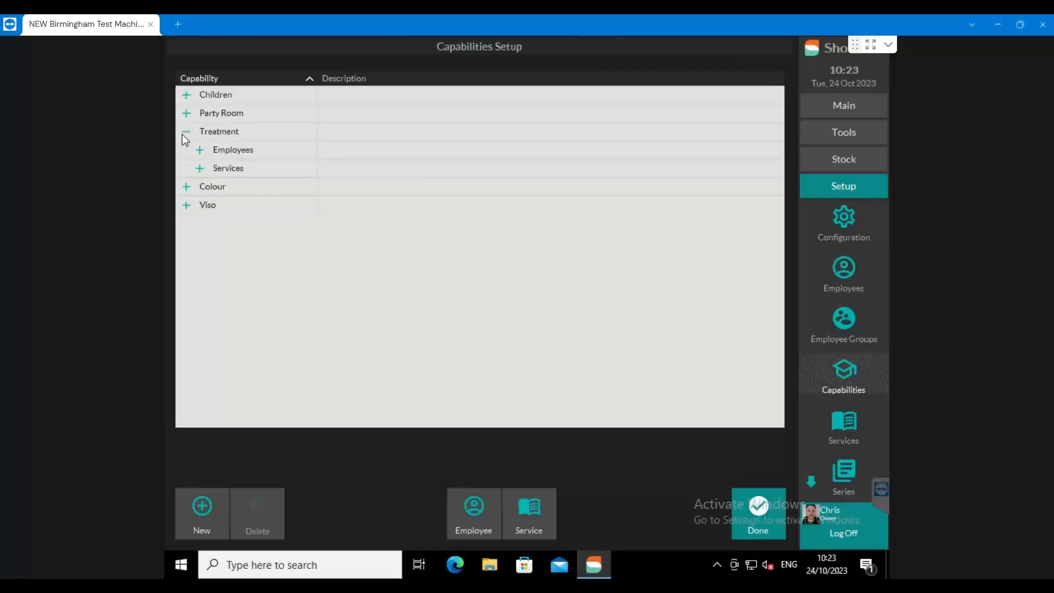
left_click(185, 133)
left_click(184, 168)
left_click(184, 168)
left_click(186, 150)
left_click(187, 153)
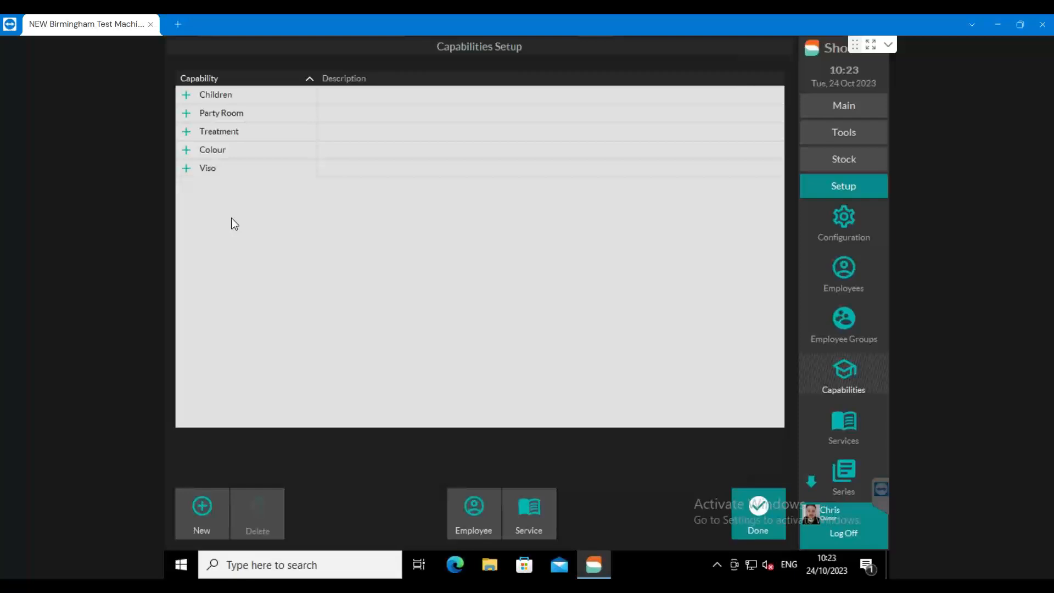
left_click(186, 95)
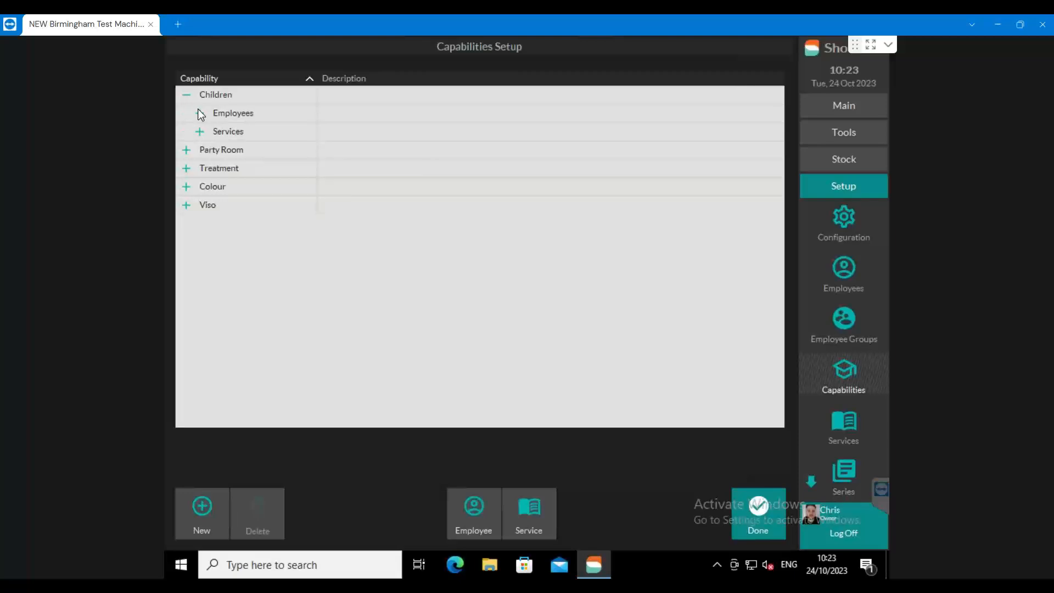
left_click(199, 132)
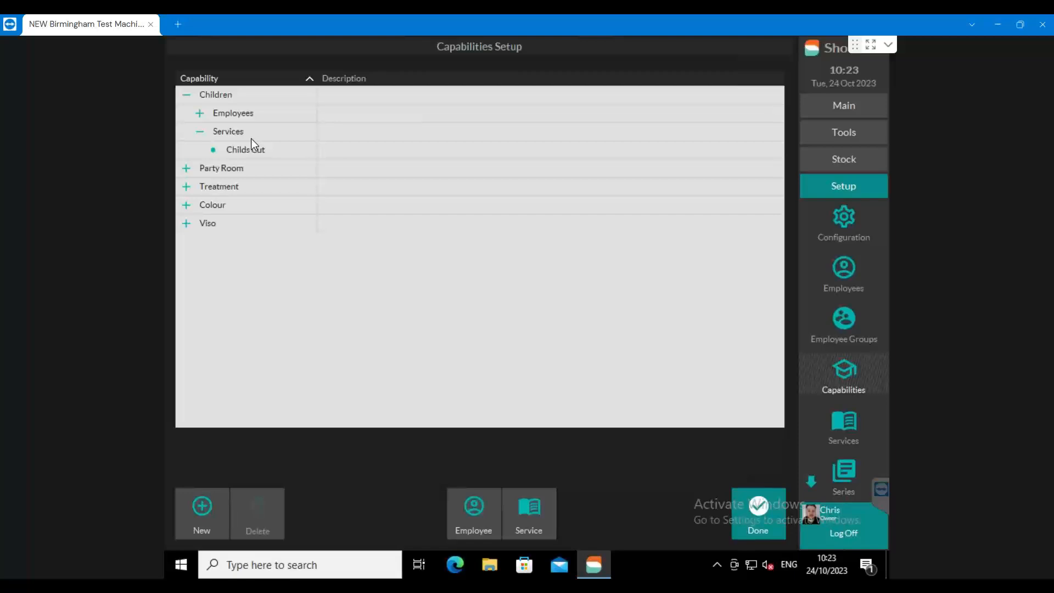
left_click(199, 113)
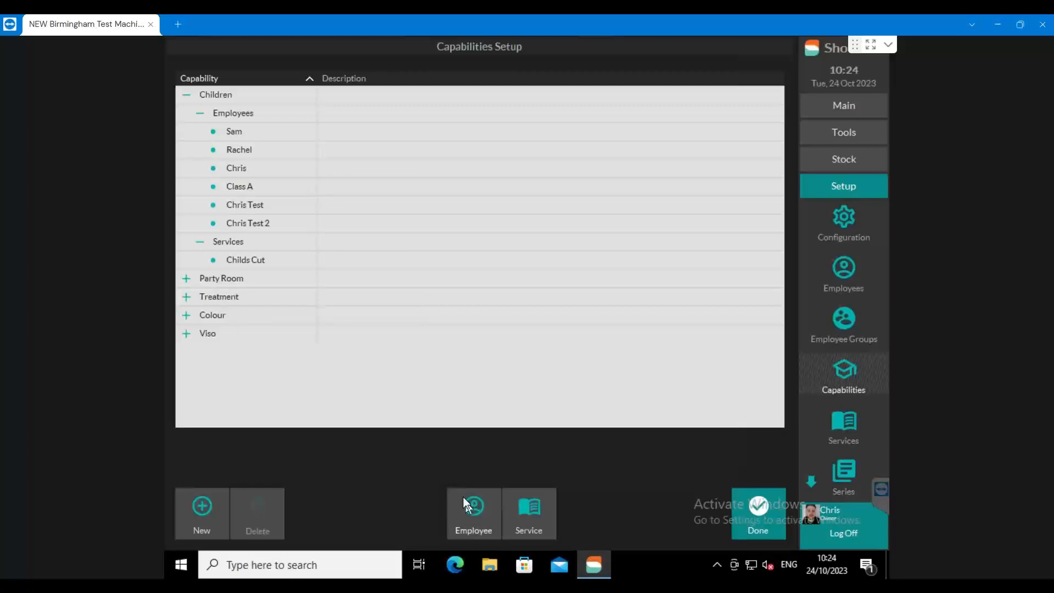
- Add the new employee to the employees of the Children capability and collapse its entry in the list
left_click(242, 116)
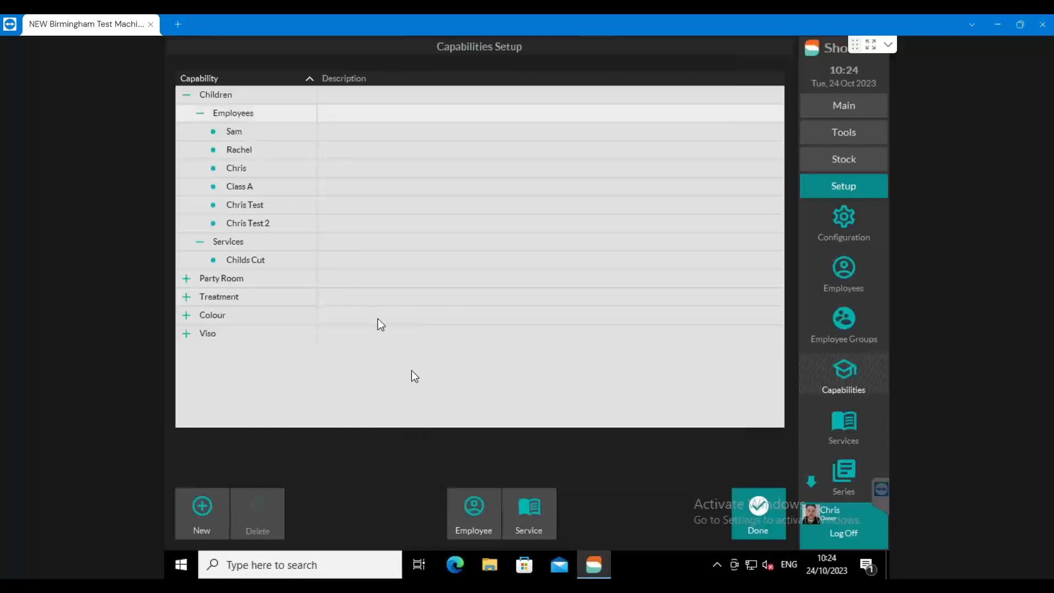
left_click(468, 501)
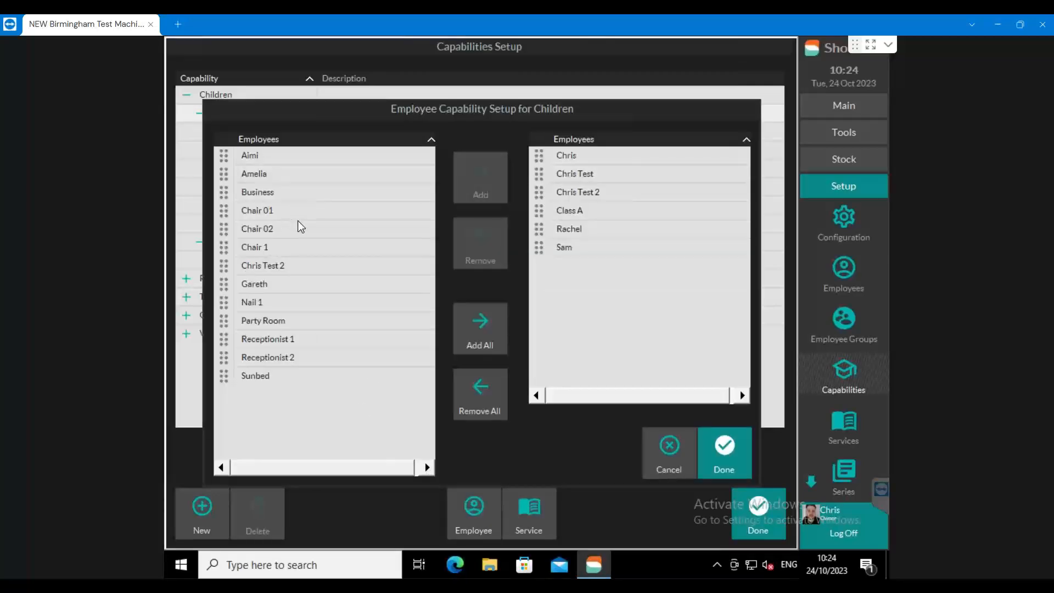
left_click(230, 286)
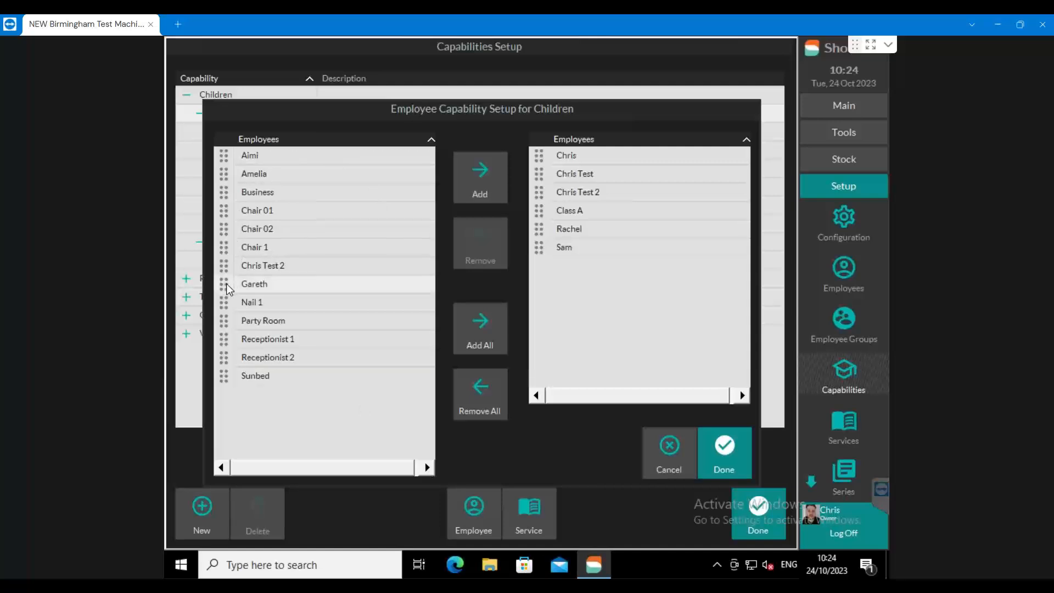
left_click(473, 173)
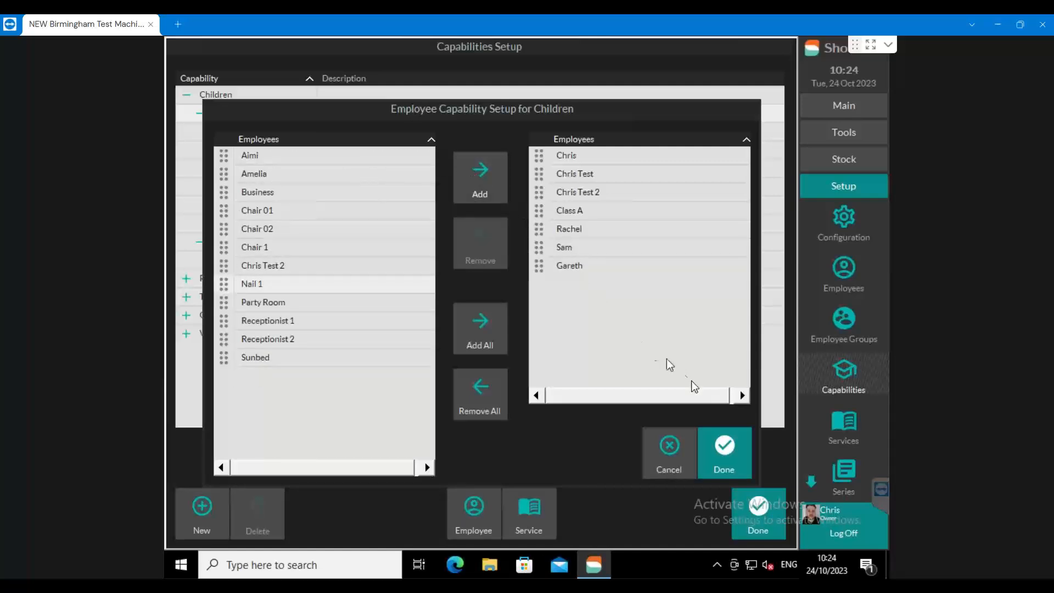
left_click(729, 442)
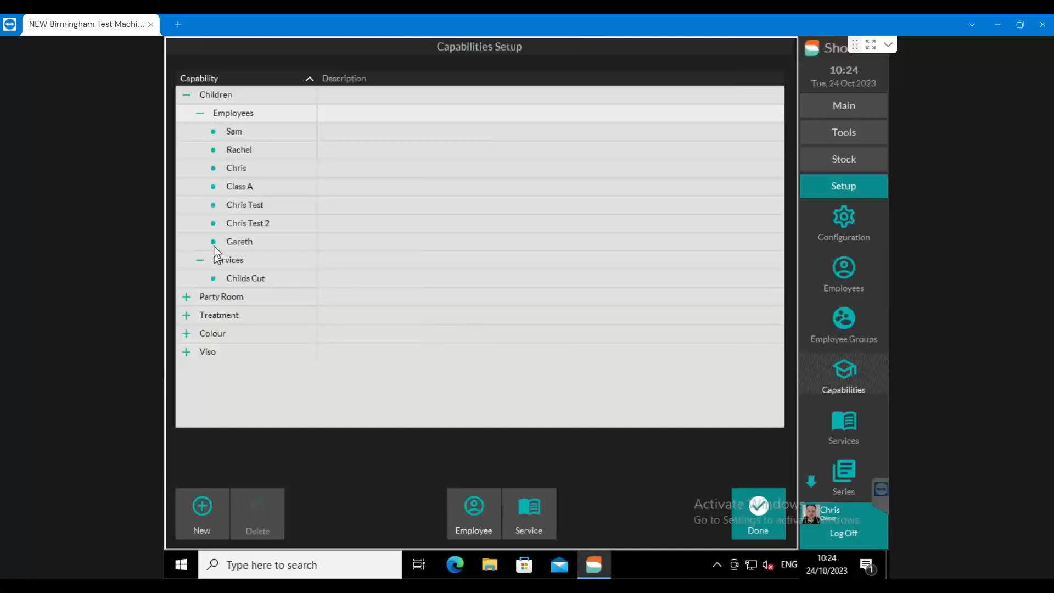
left_click(199, 113)
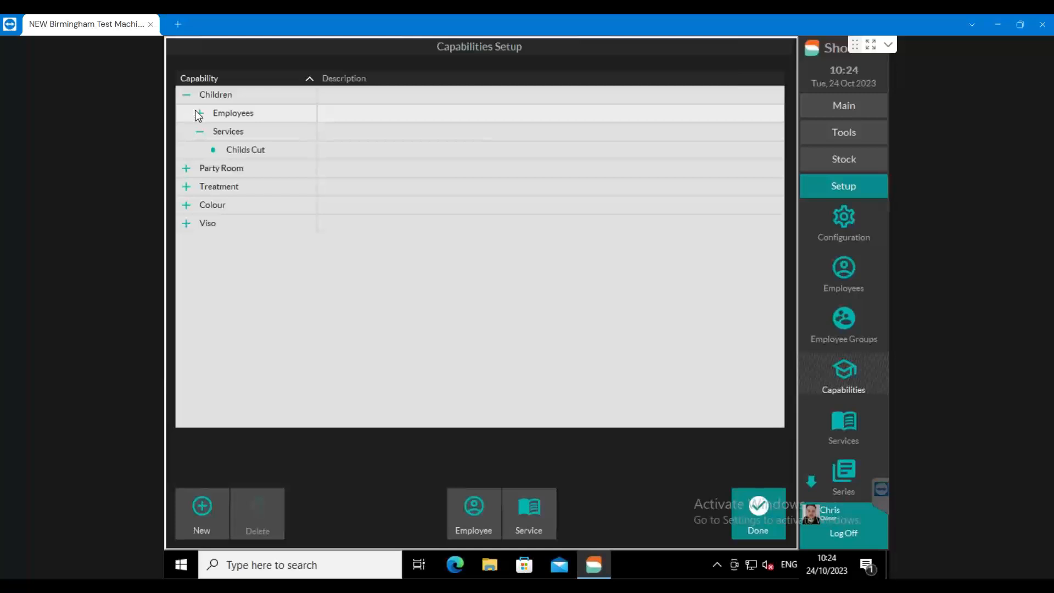
left_click(187, 94)
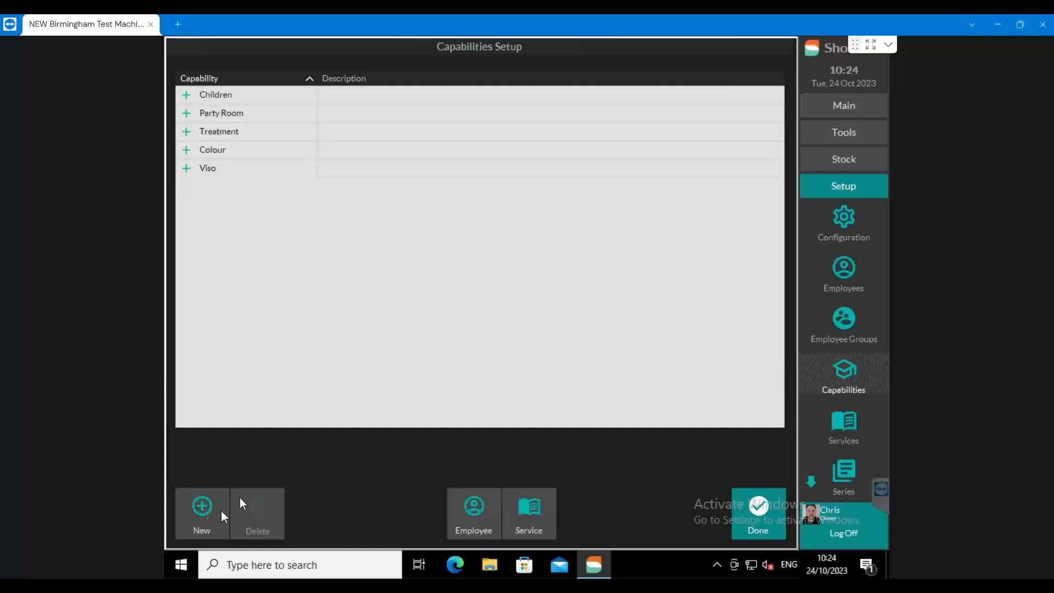
- Create a capability named Gents and assign the whole Barber service category to it
left_click(190, 514)
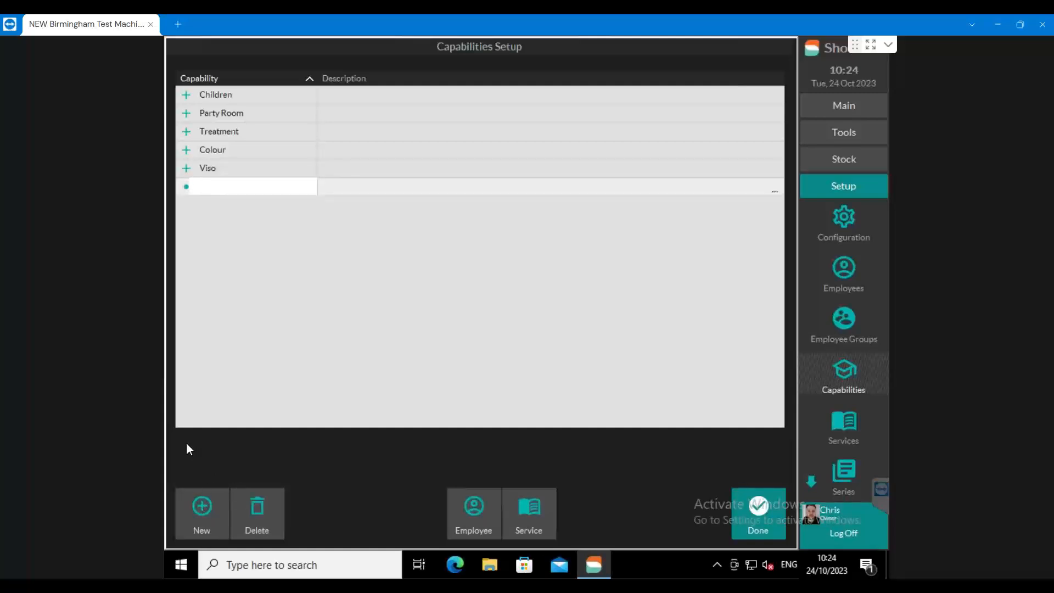
type("Gents")
left_click(522, 515)
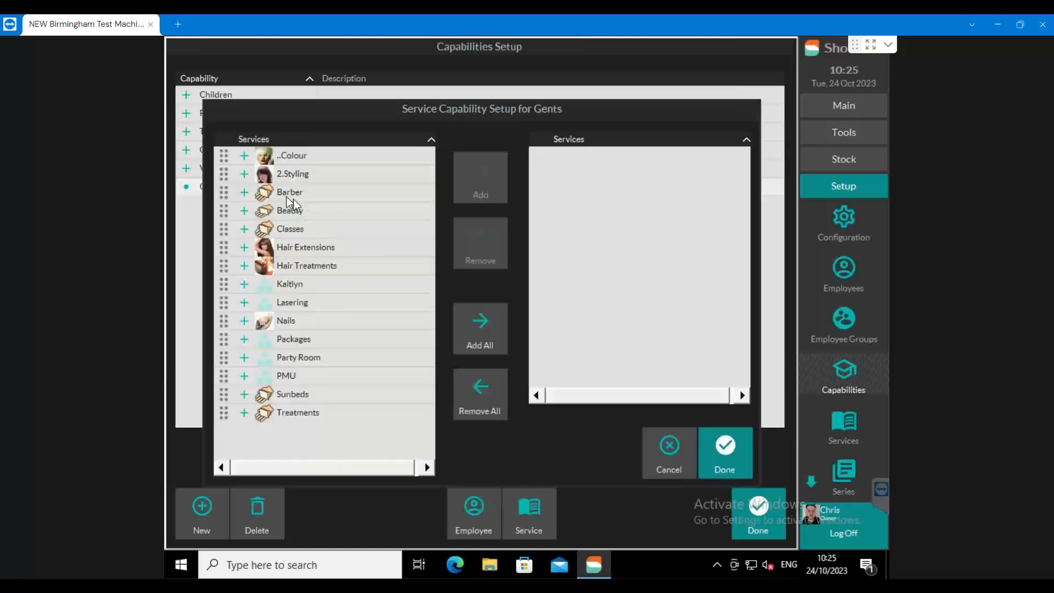
left_click(244, 192)
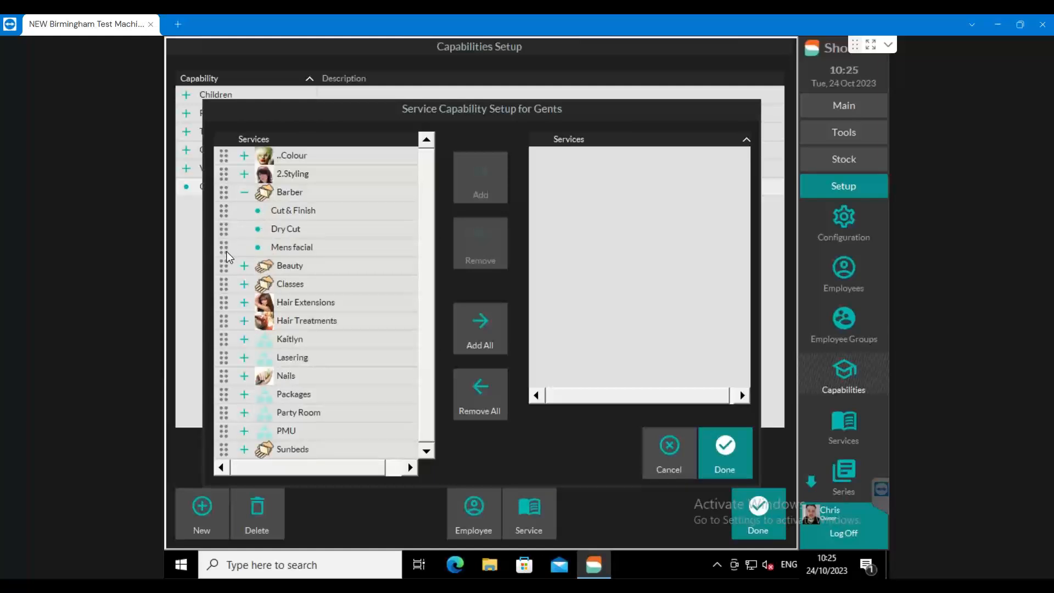
left_click(227, 195)
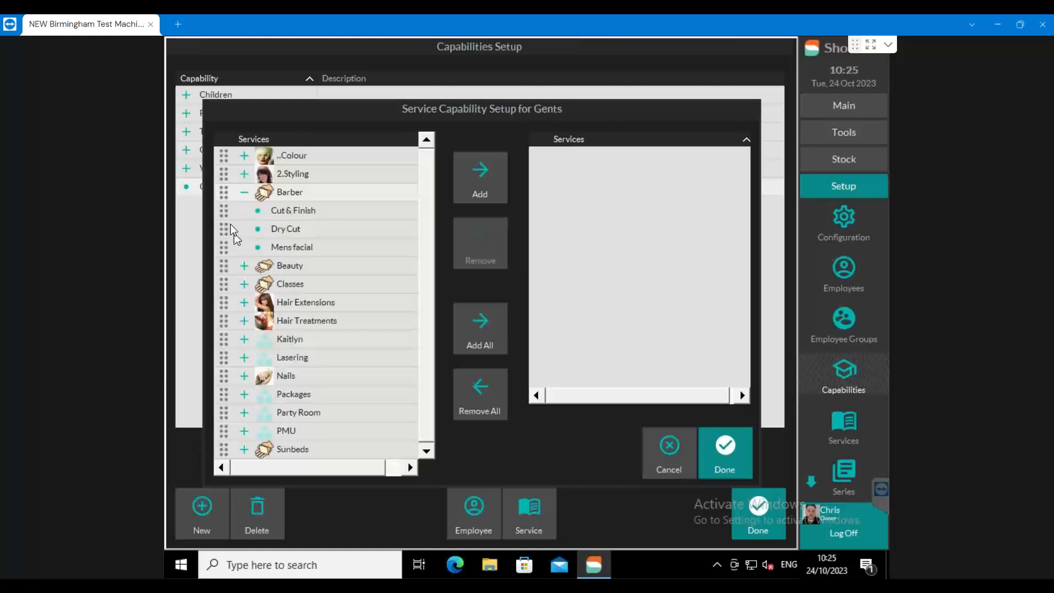
left_click(476, 174)
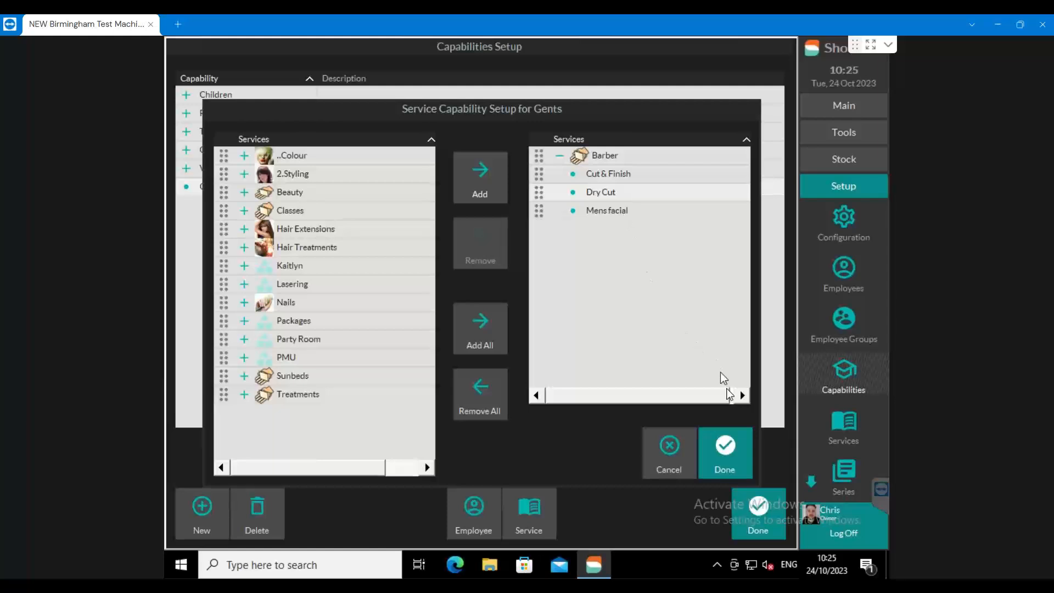
left_click(720, 453)
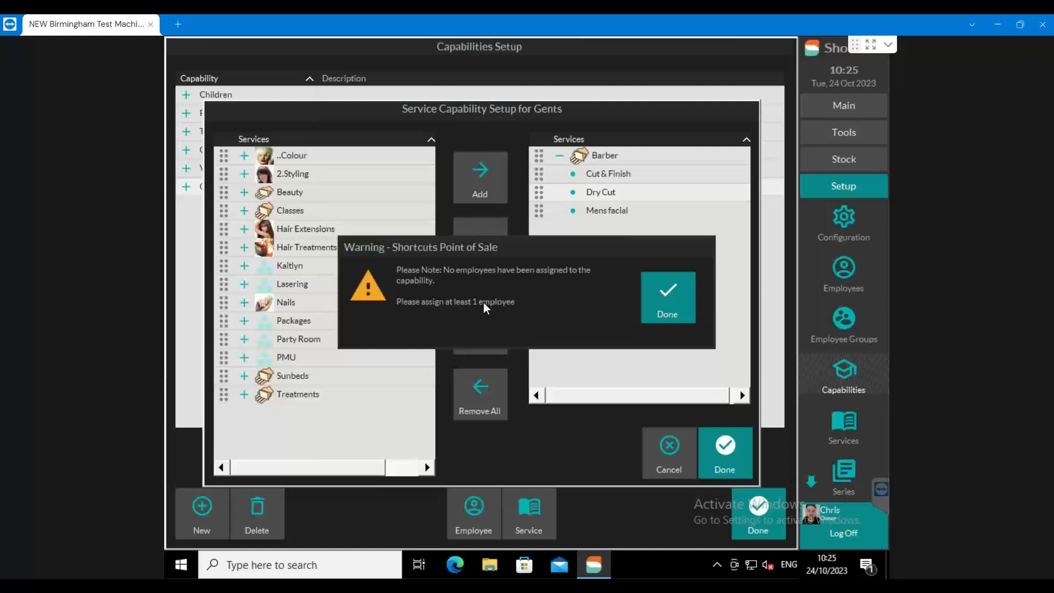
left_click(664, 298)
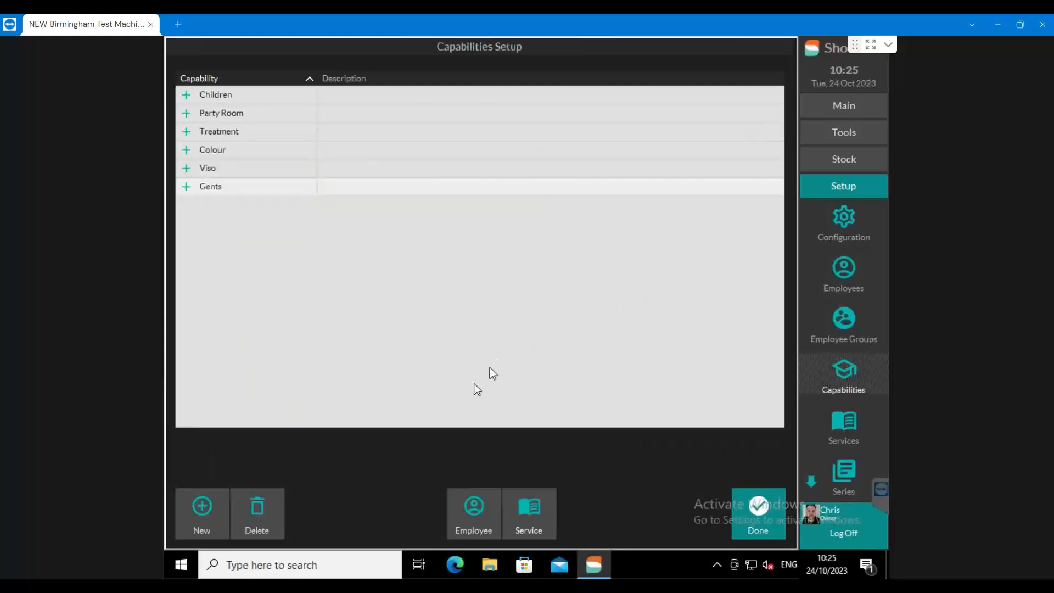
- Assign the new employee to the Gents capability and review its listed services and employees
left_click(477, 508)
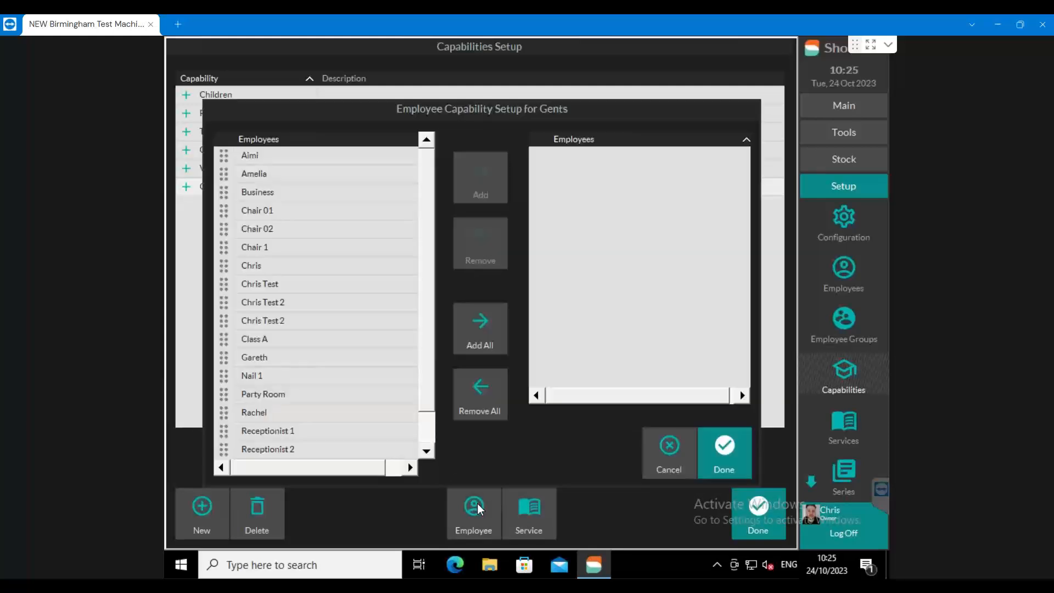
left_click(251, 356)
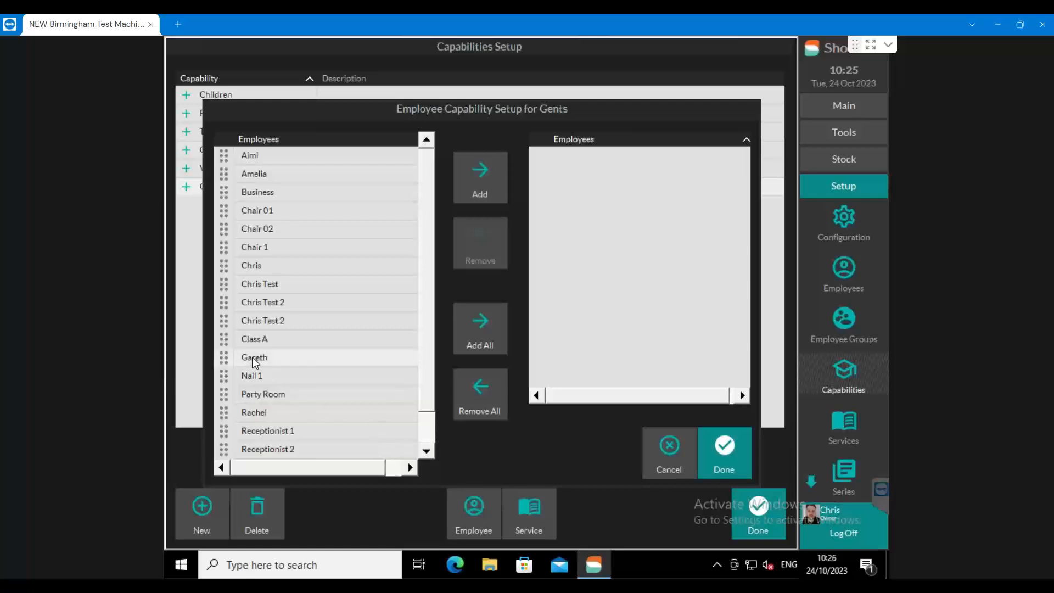
left_click(480, 185)
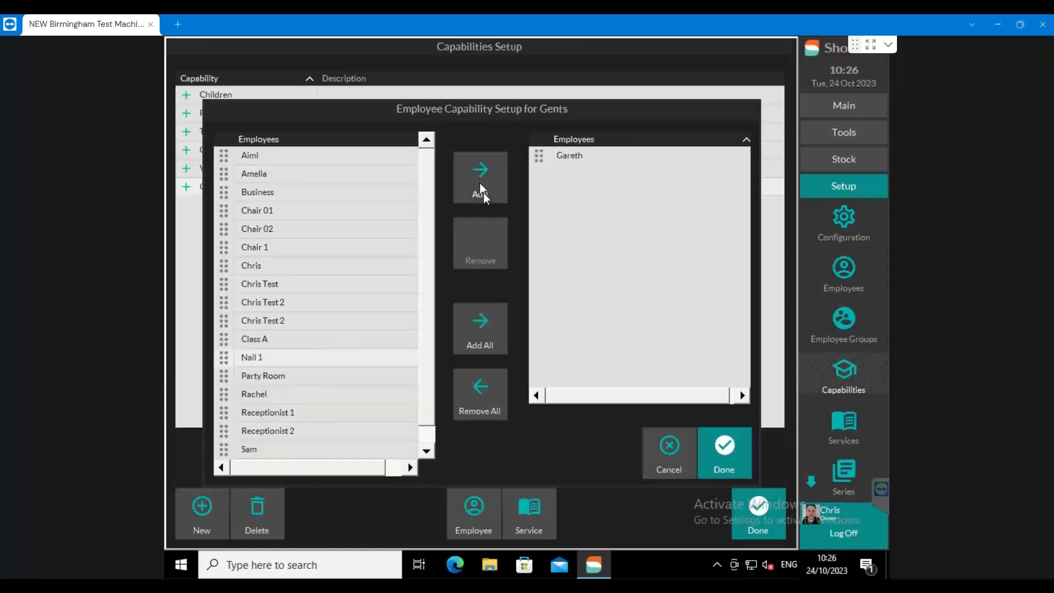
left_click(724, 456)
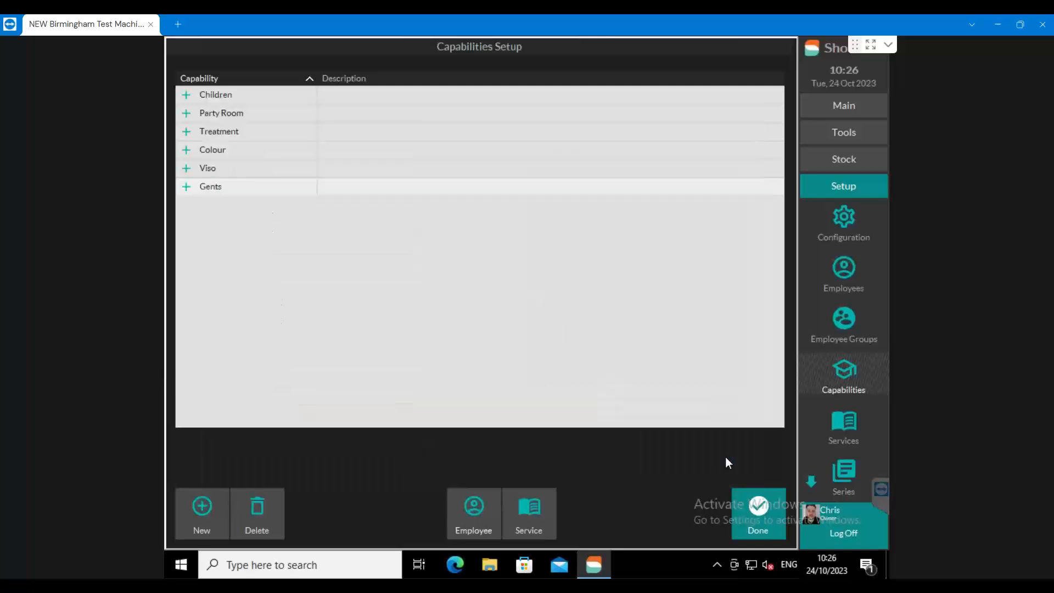
left_click(187, 186)
left_click(199, 223)
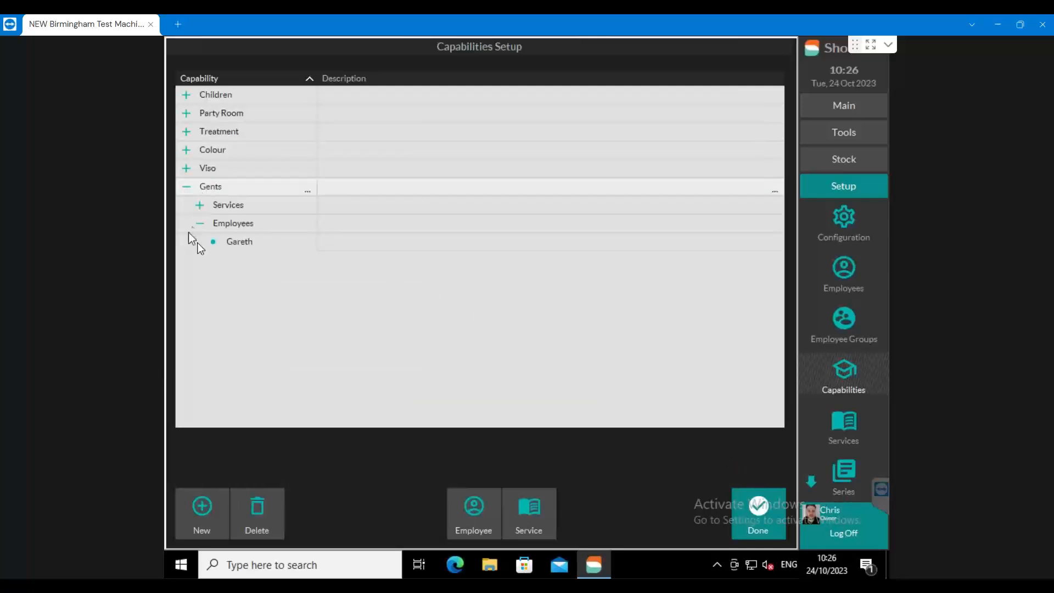
left_click(200, 205)
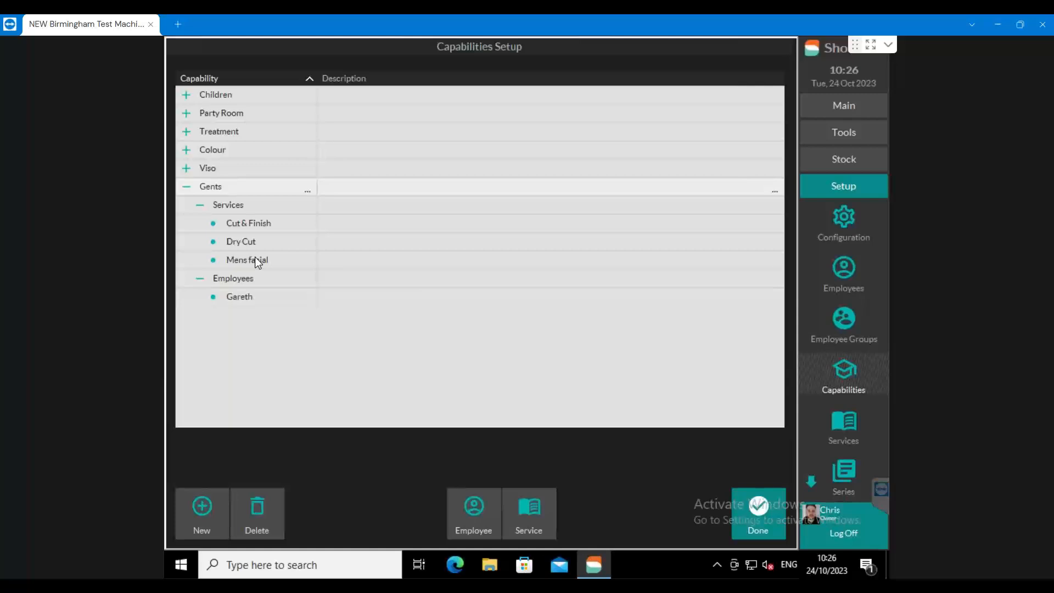
left_click(186, 187)
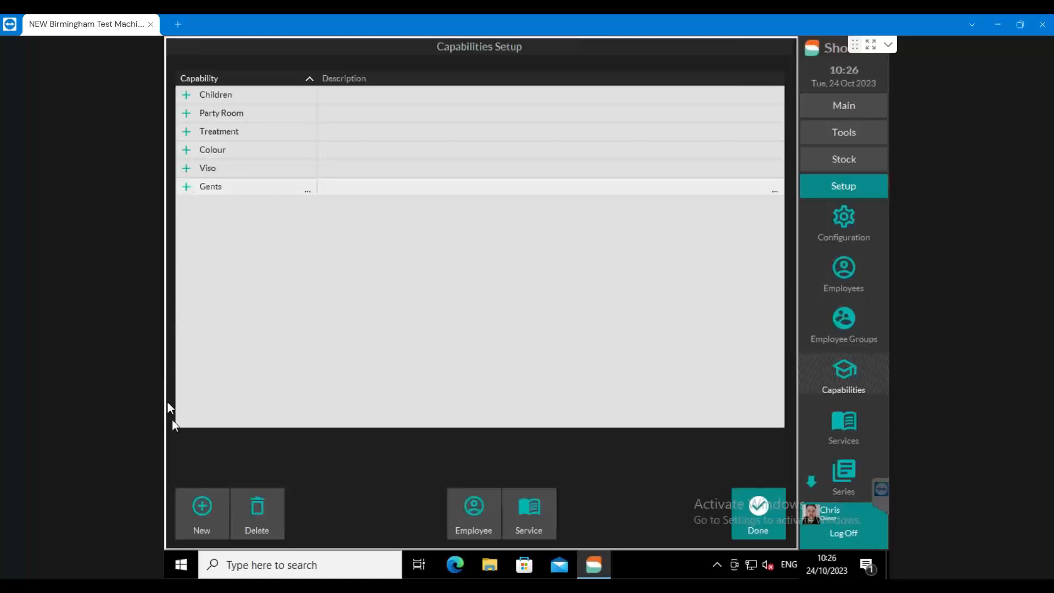
- Create another capability named Ladies Styling
left_click(193, 505)
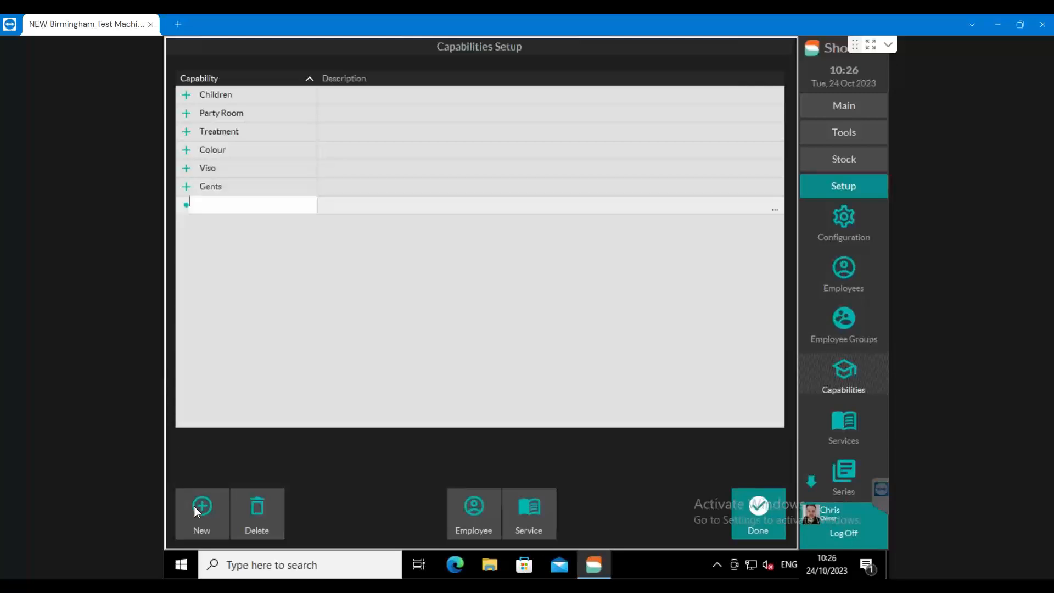
type("Ladies Styking")
key("BackSpace")
key("BackSpace")
key("BackSpace")
key("BackSpace")
type("ling")
- Assign Braids, Curls, Fringe Trim, Hair Up and Ladies Blow Dry from the 2.Styling category to the Ladies Styling capability
left_click(537, 510)
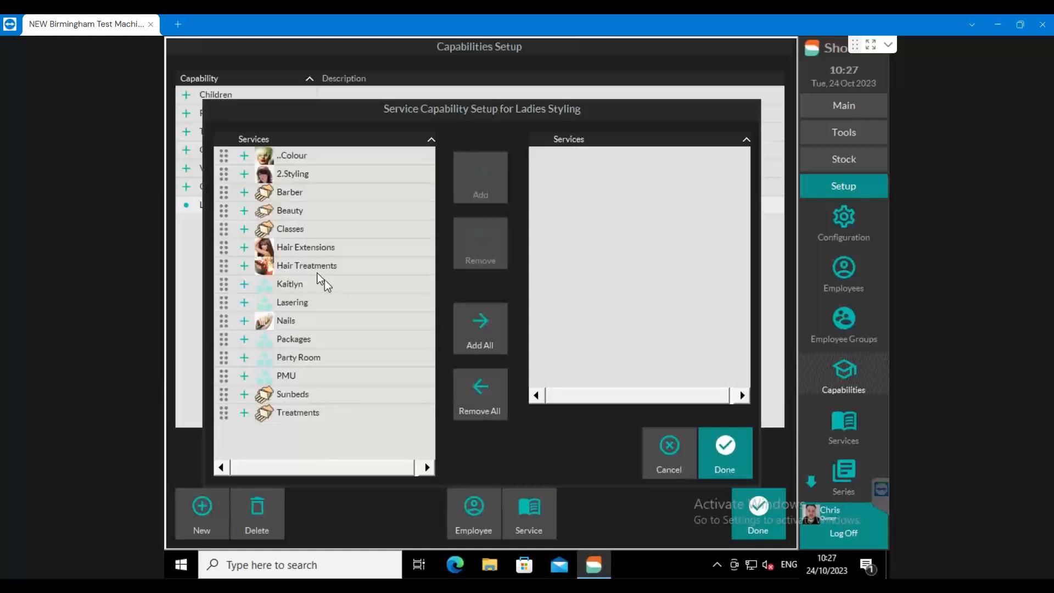
left_click(244, 175)
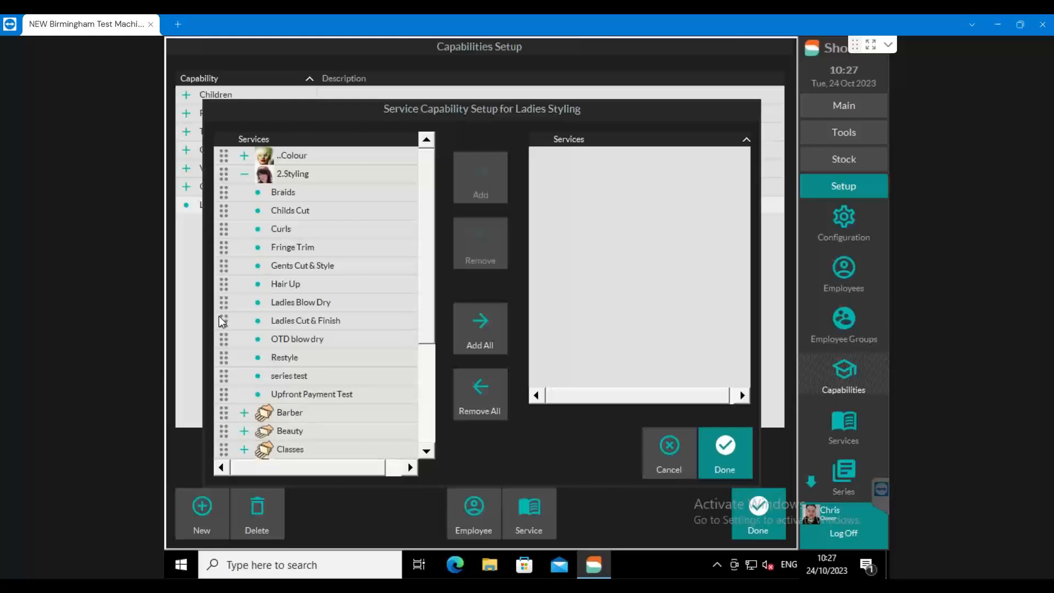
left_click(225, 176)
left_click(225, 190)
left_click(221, 230)
left_click(226, 248)
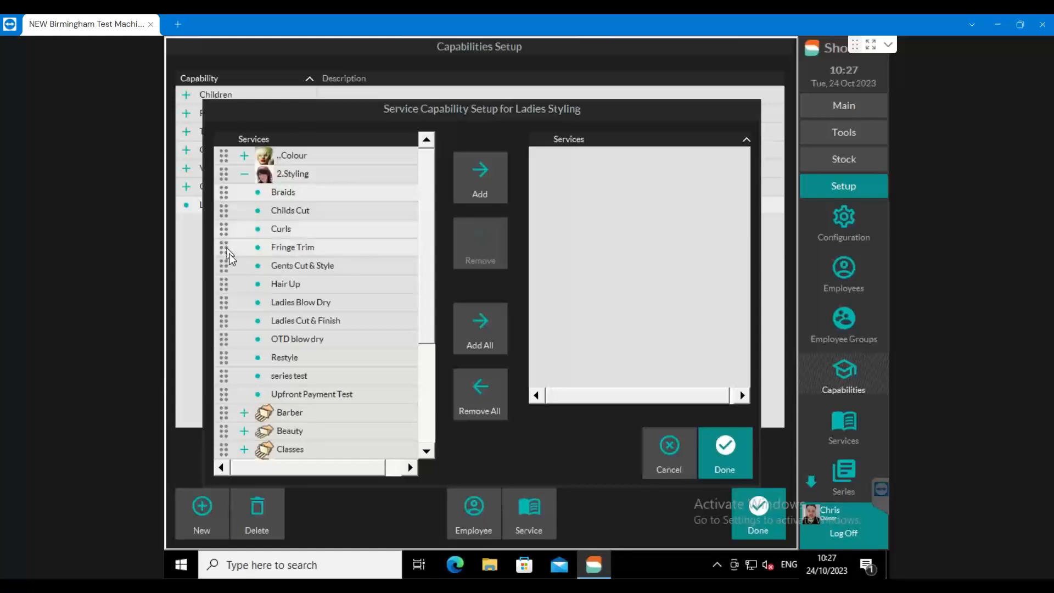
left_click(225, 282)
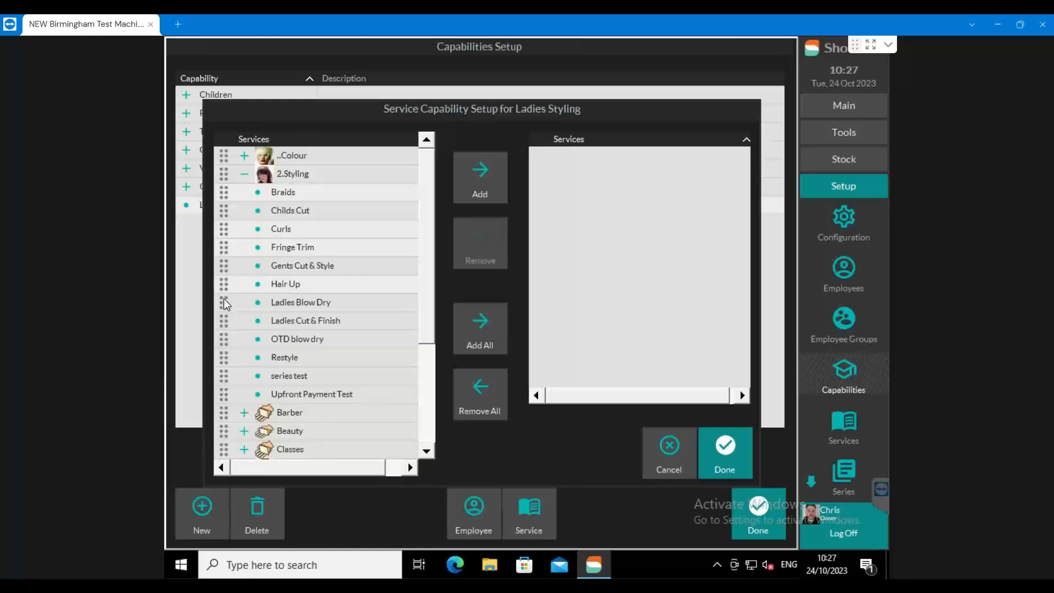
left_click(223, 298)
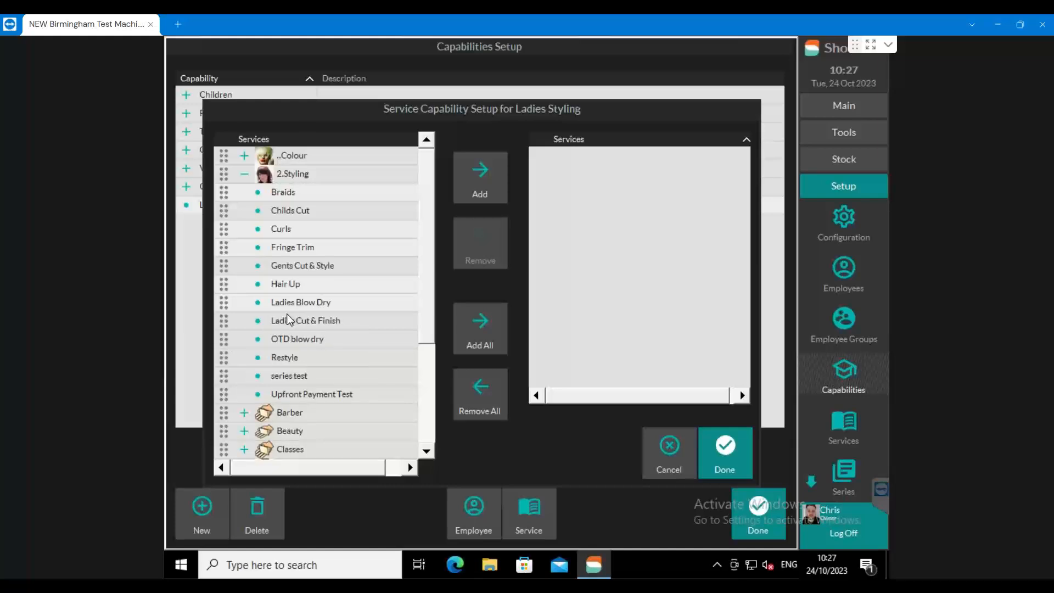
left_click(463, 183)
left_click(725, 448)
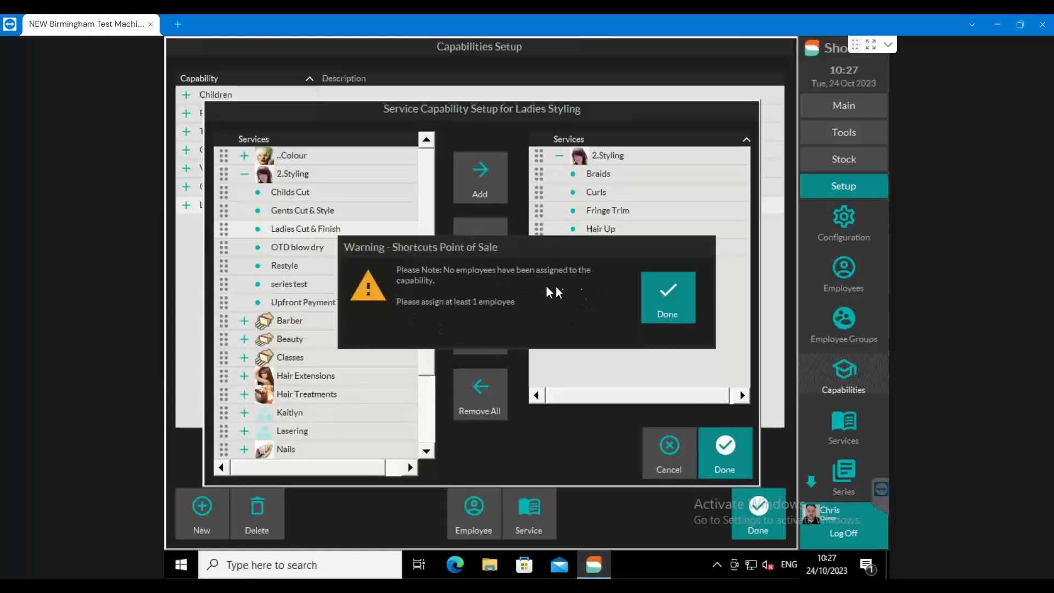
left_click(671, 295)
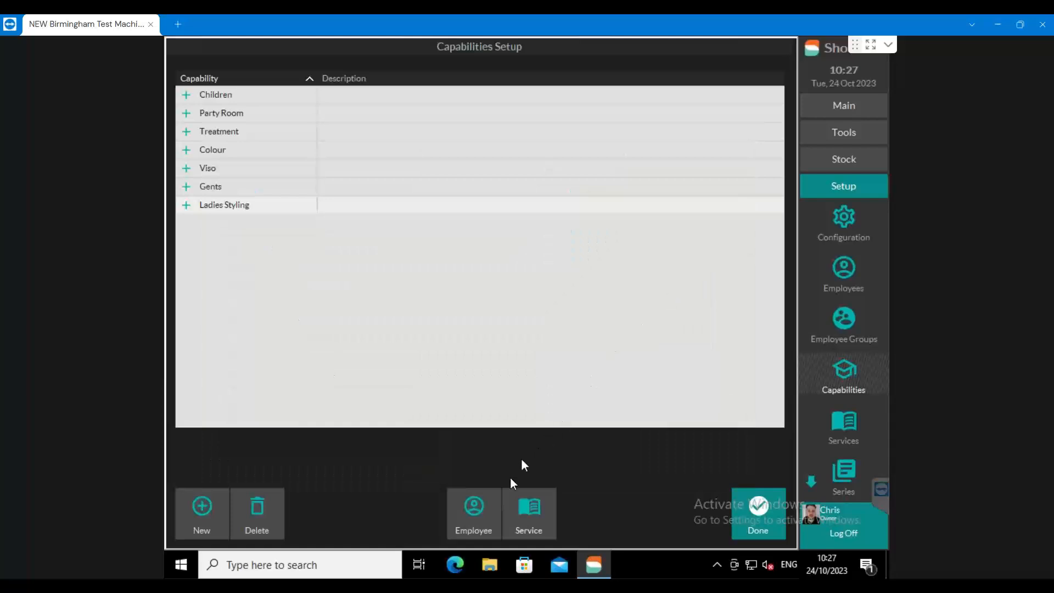
- Assign four employees to the Ladies Styling capability
left_click(488, 508)
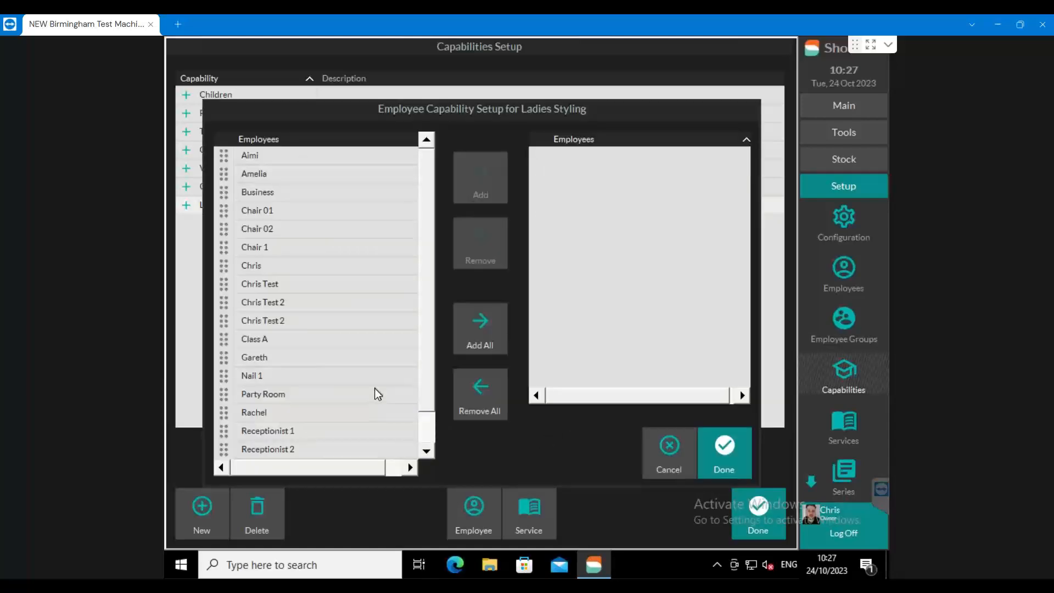
left_click(225, 358)
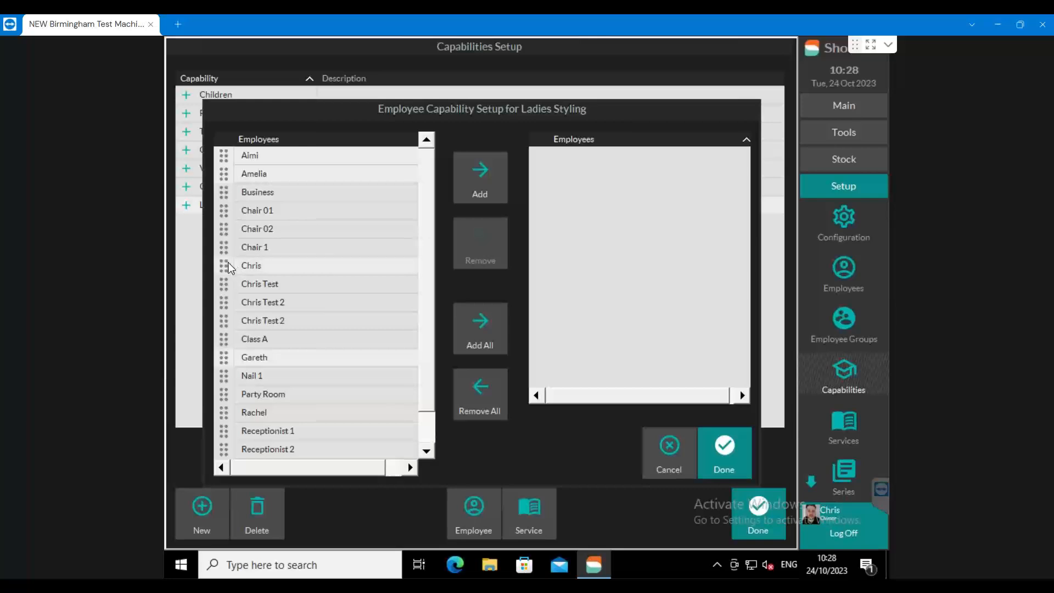
left_click(474, 169)
left_click(721, 449)
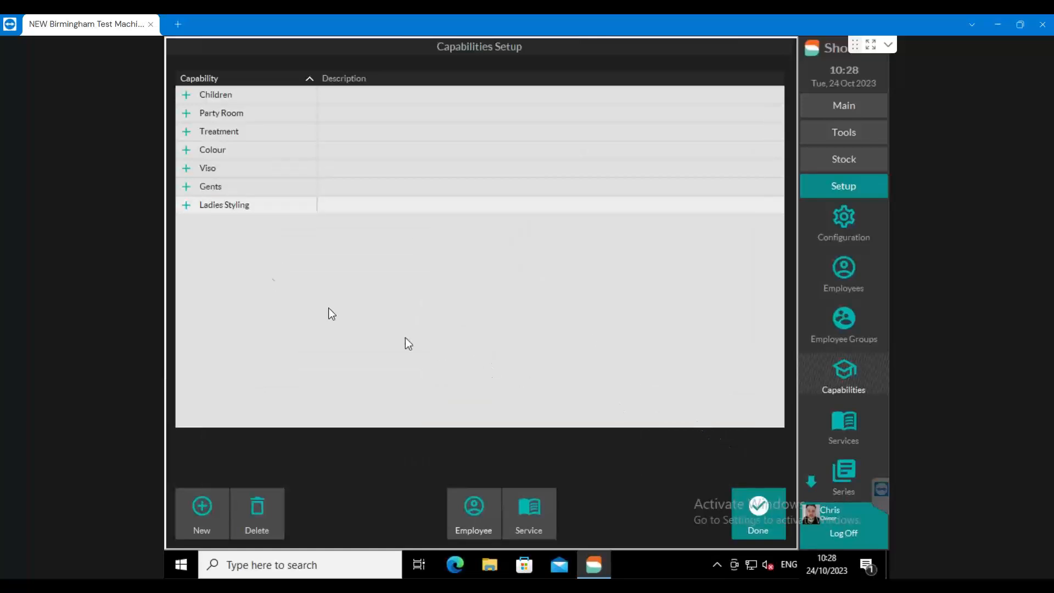
- Review the employees and services assigned to the Ladies Styling capability
left_click(186, 205)
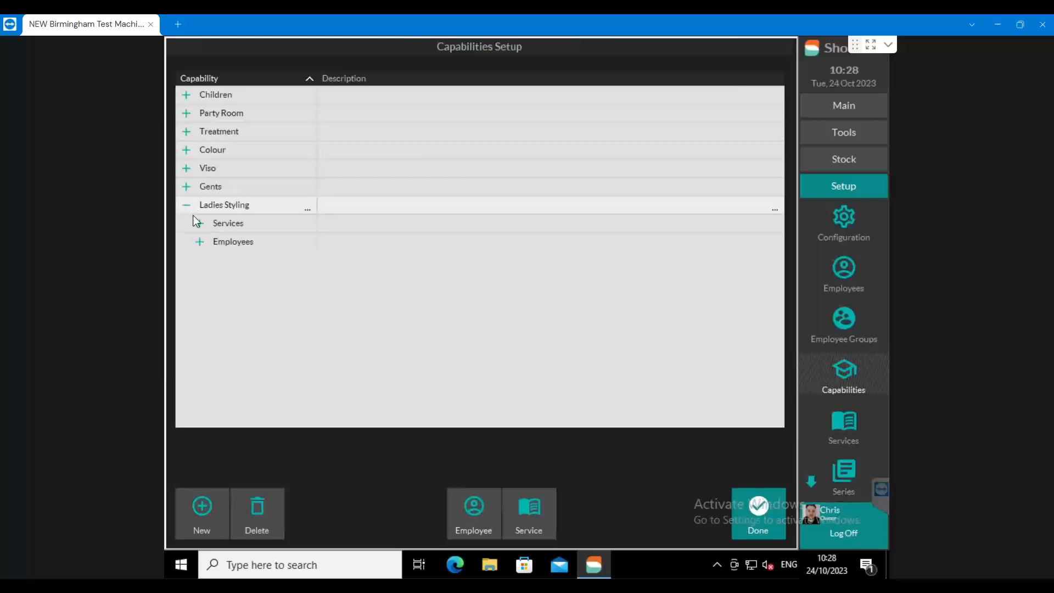
left_click(201, 241)
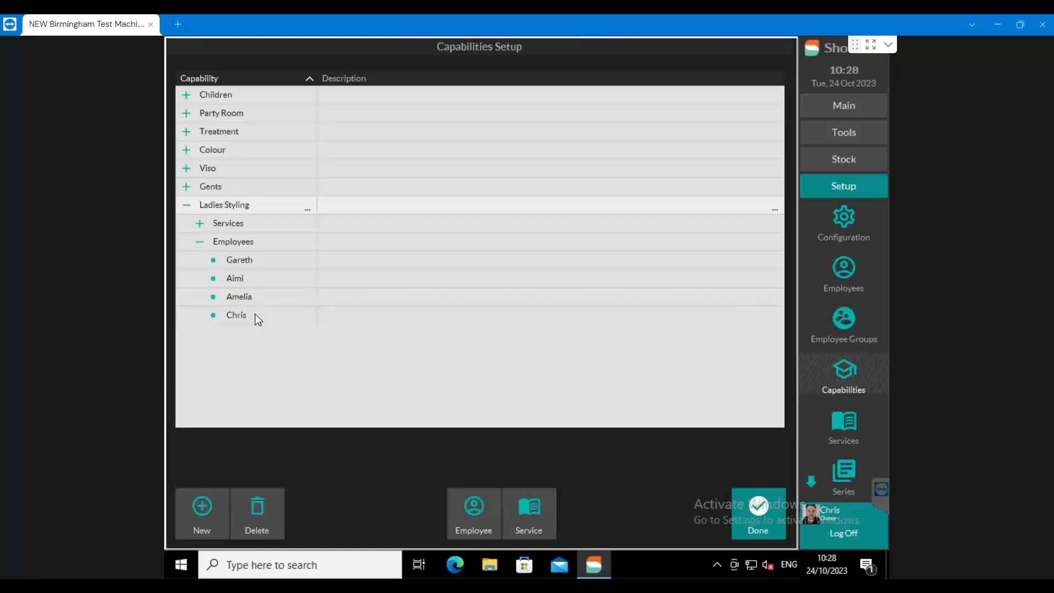
left_click(200, 223)
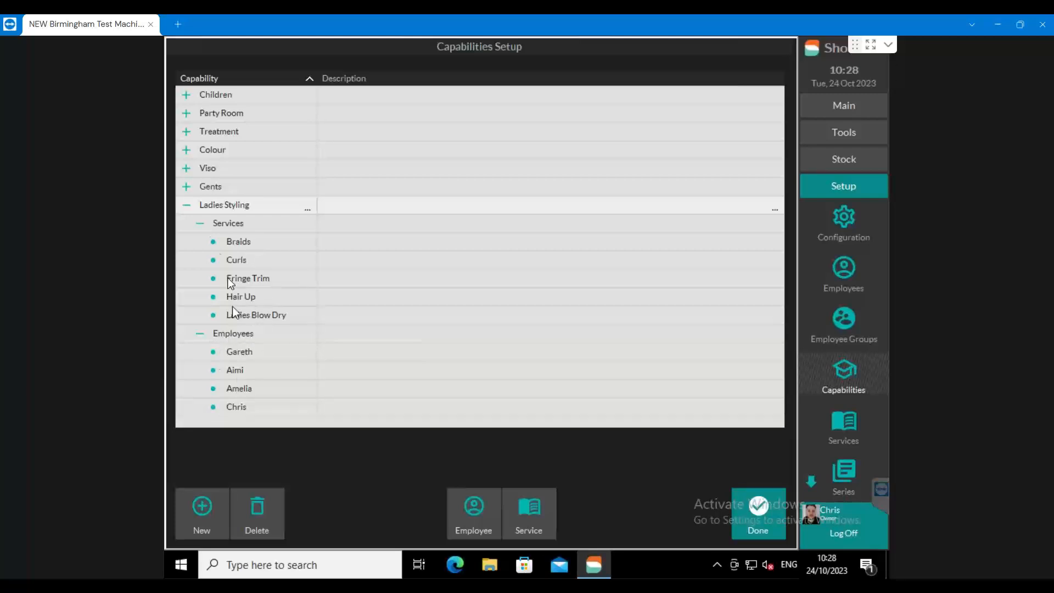
left_click(187, 205)
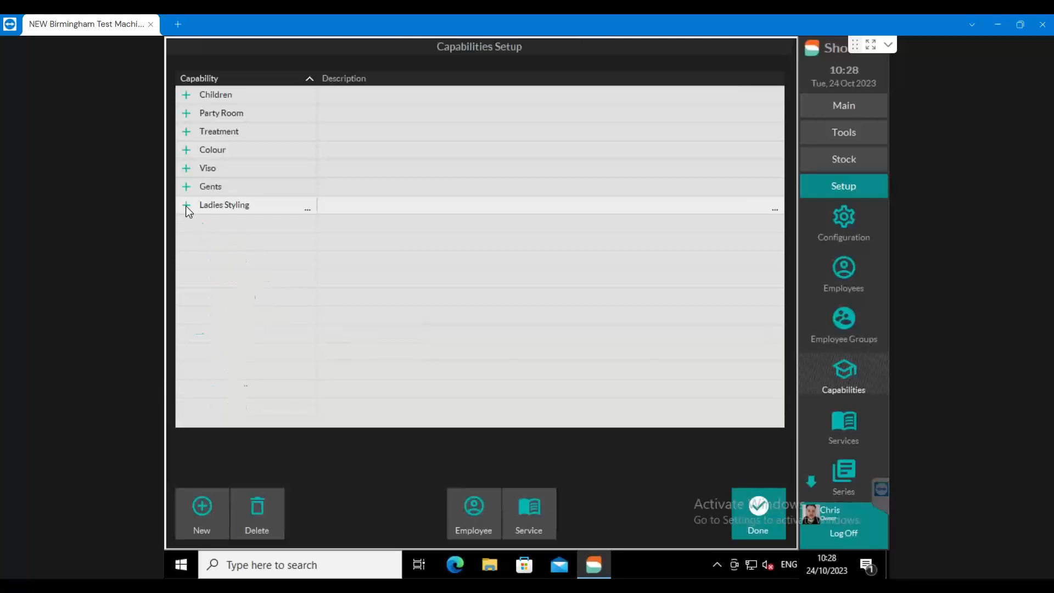
- Create a capability named Ladies Cuts and assign Ladies Cut & Finish and Restyle from the 2.Styling category to it
left_click(202, 505)
type("Ladies Cuts")
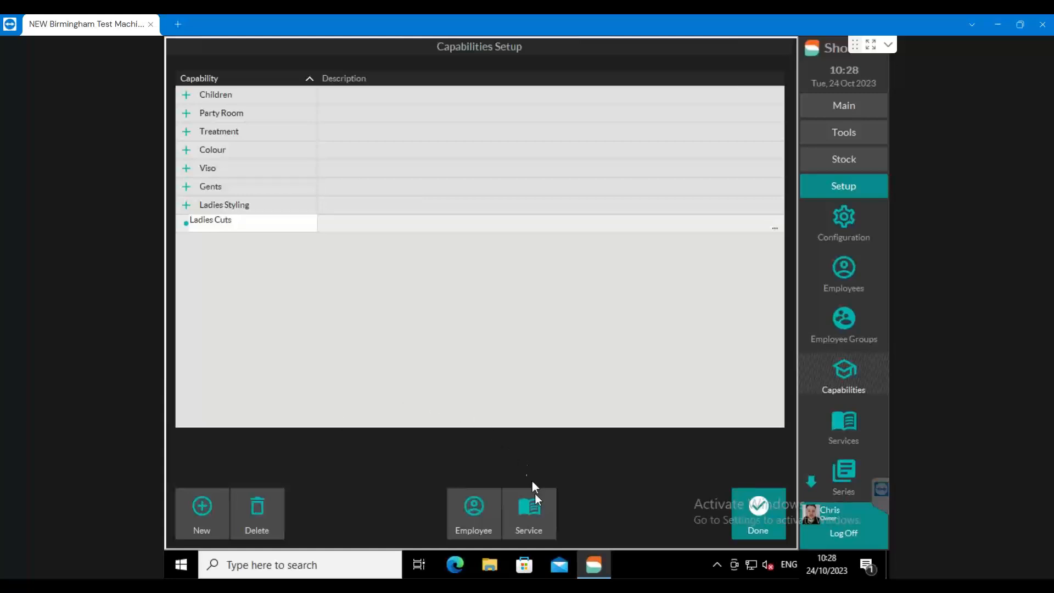
left_click(538, 505)
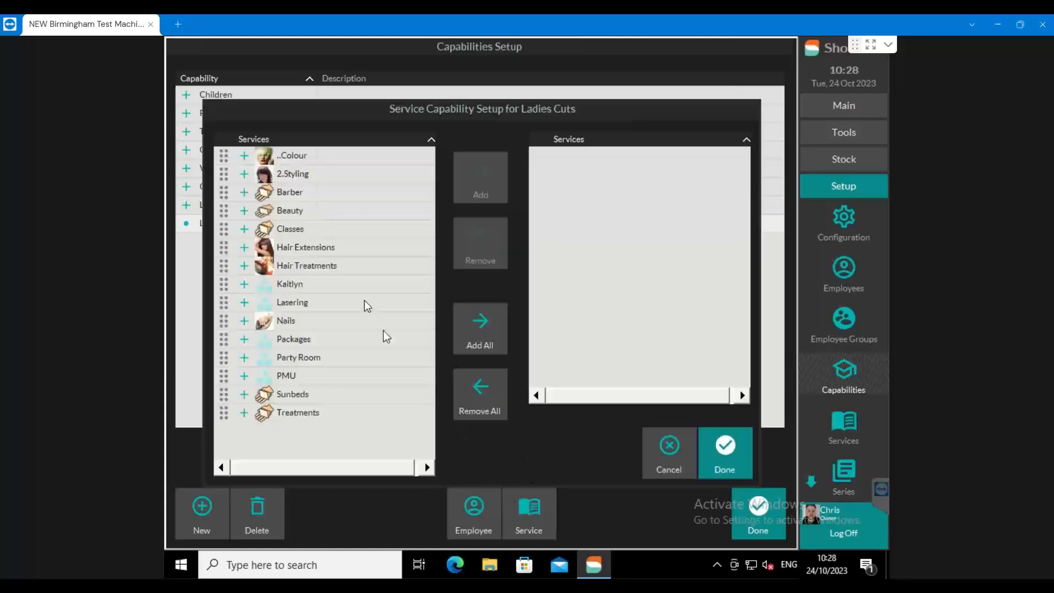
left_click(244, 174)
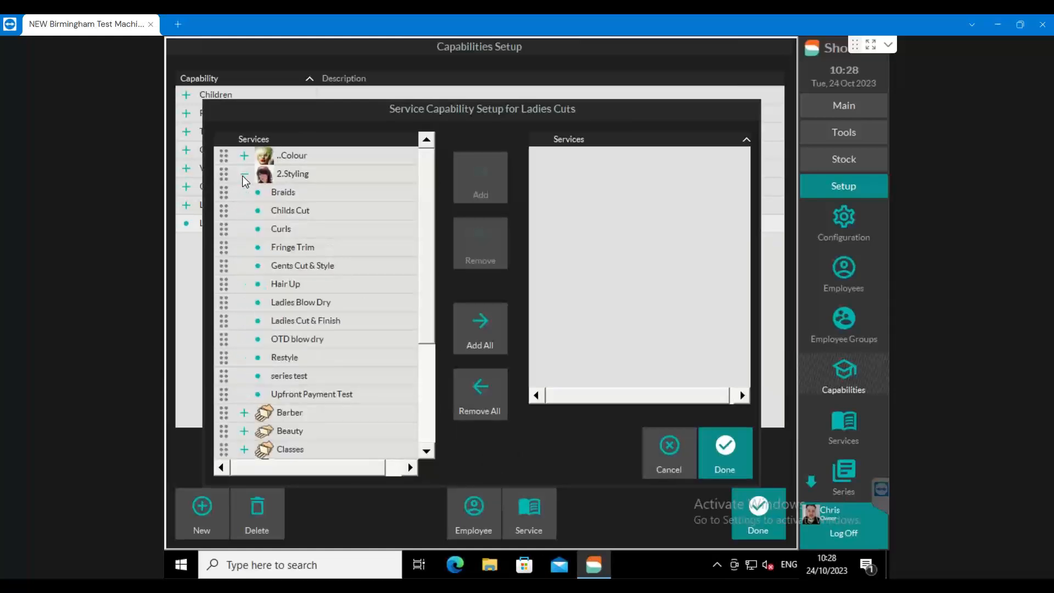
left_click(225, 320)
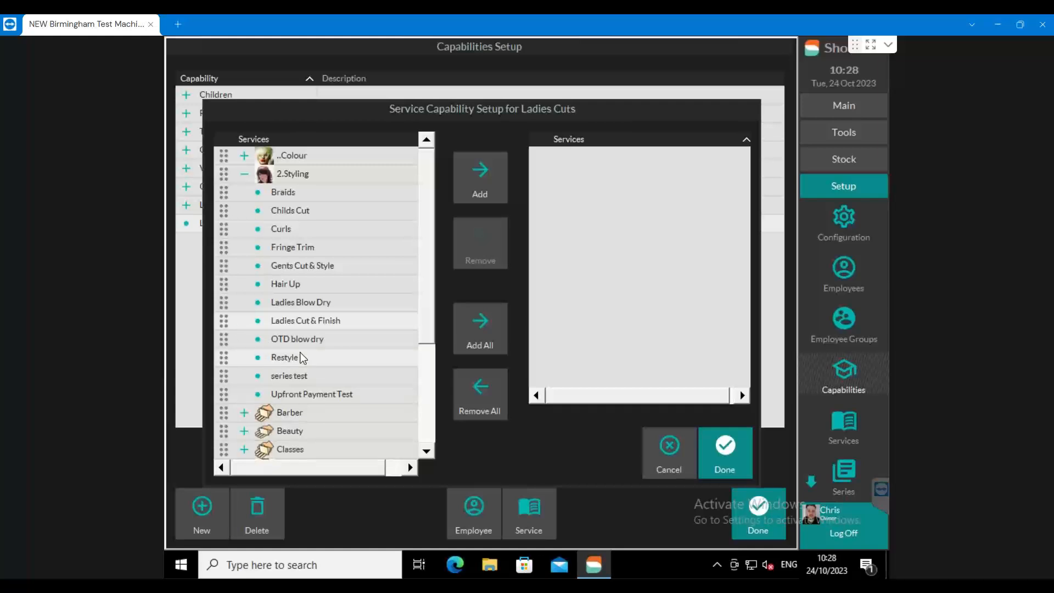
left_click(473, 167)
left_click(725, 445)
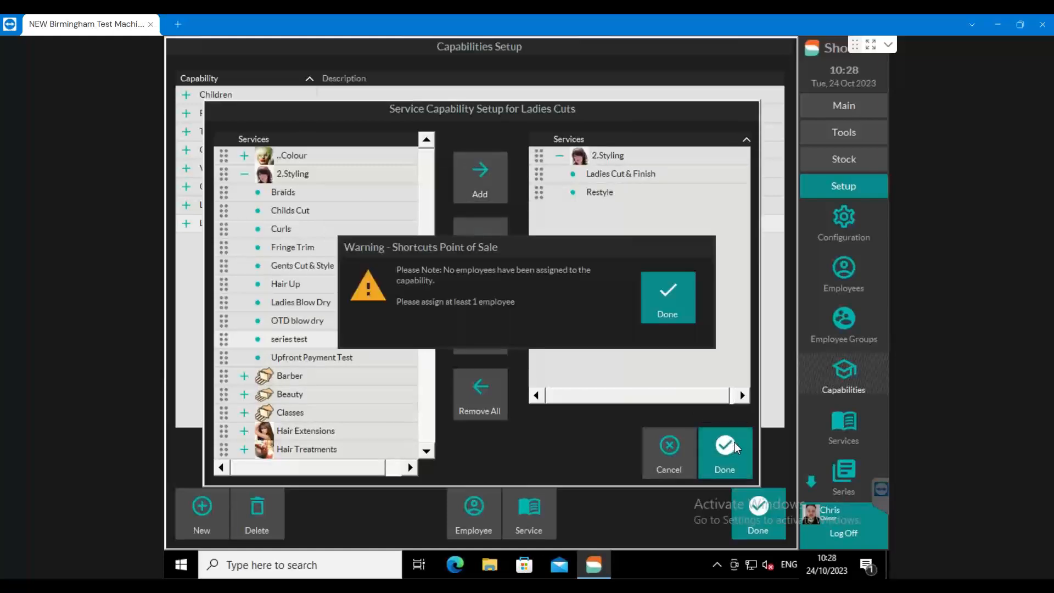
left_click(692, 315)
- Assign three of the Ladies Styling employees to the Ladies Cuts capability
left_click(473, 510)
left_click(228, 159)
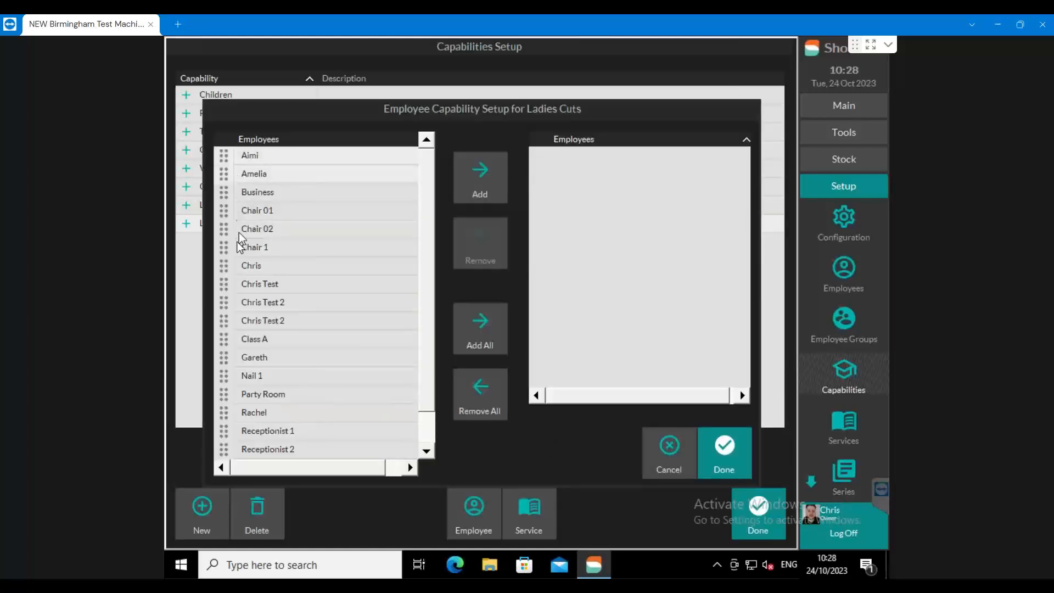
left_click(225, 268)
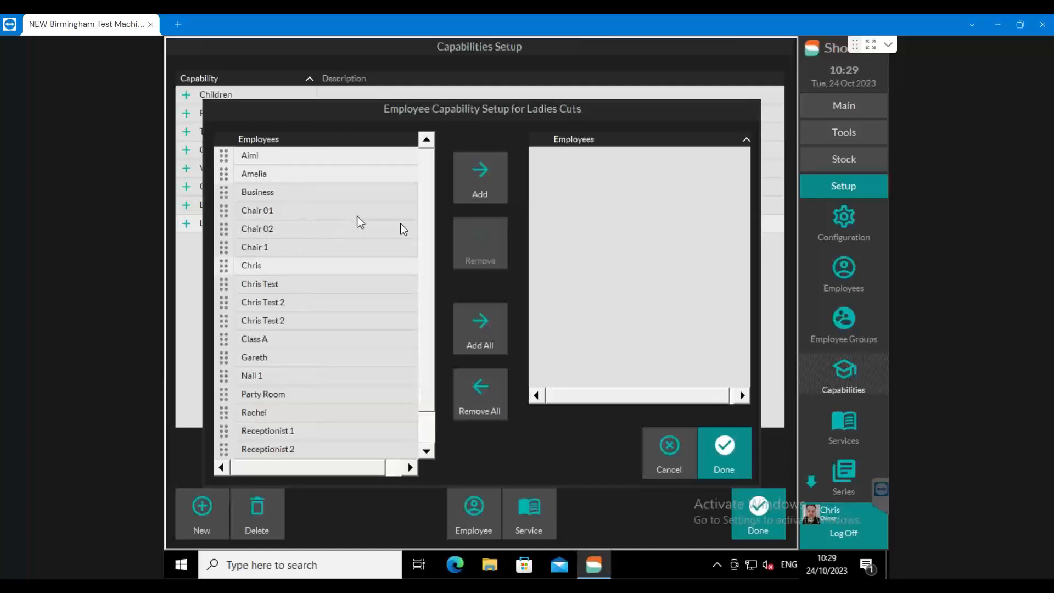
left_click(479, 174)
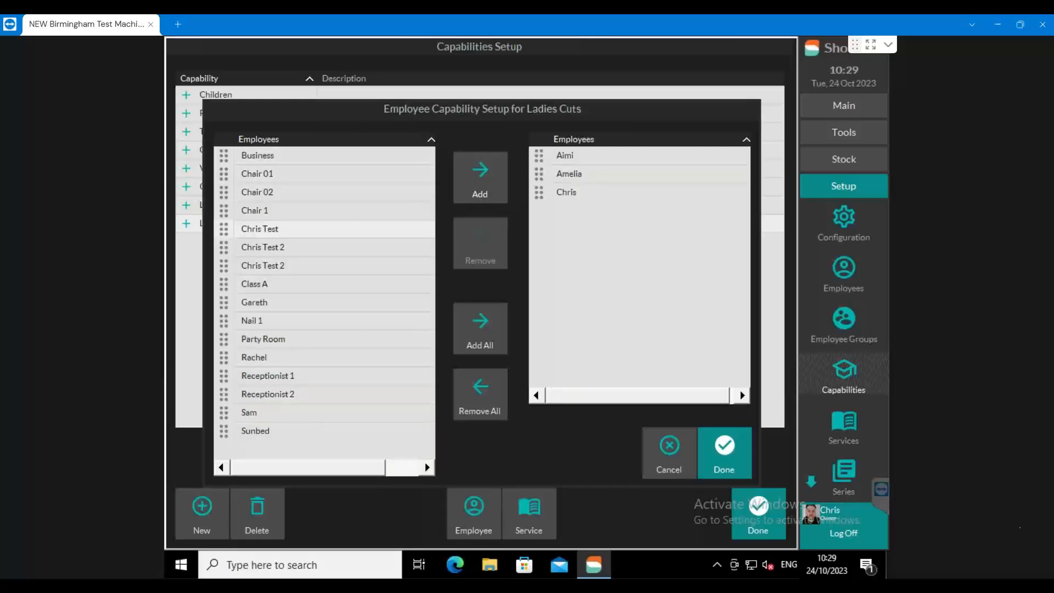
left_click(721, 460)
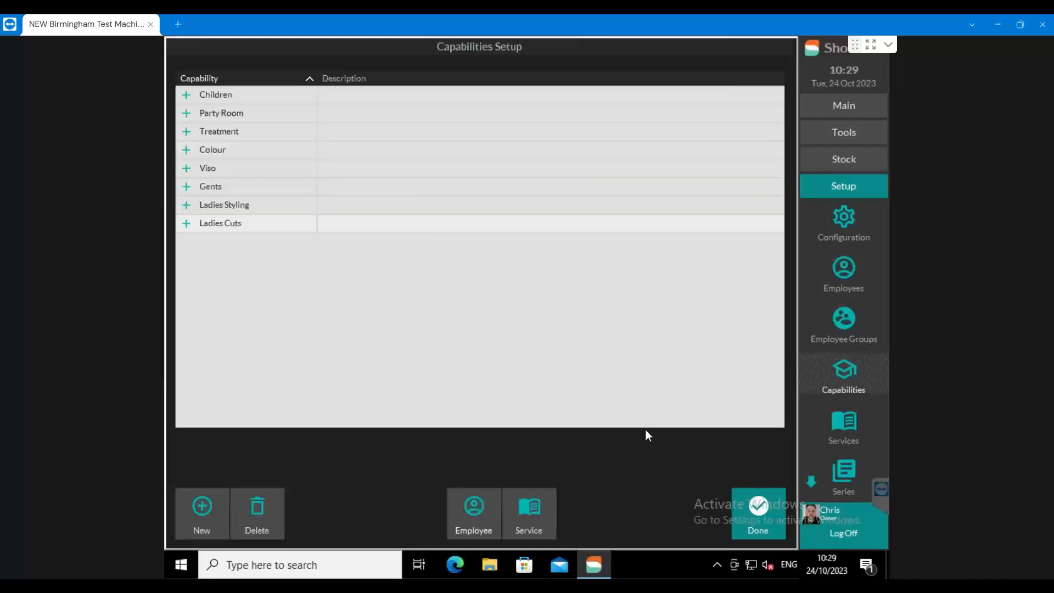
- Compare the services and employees of the Ladies Styling and Ladies Cuts capabilities
left_click(186, 205)
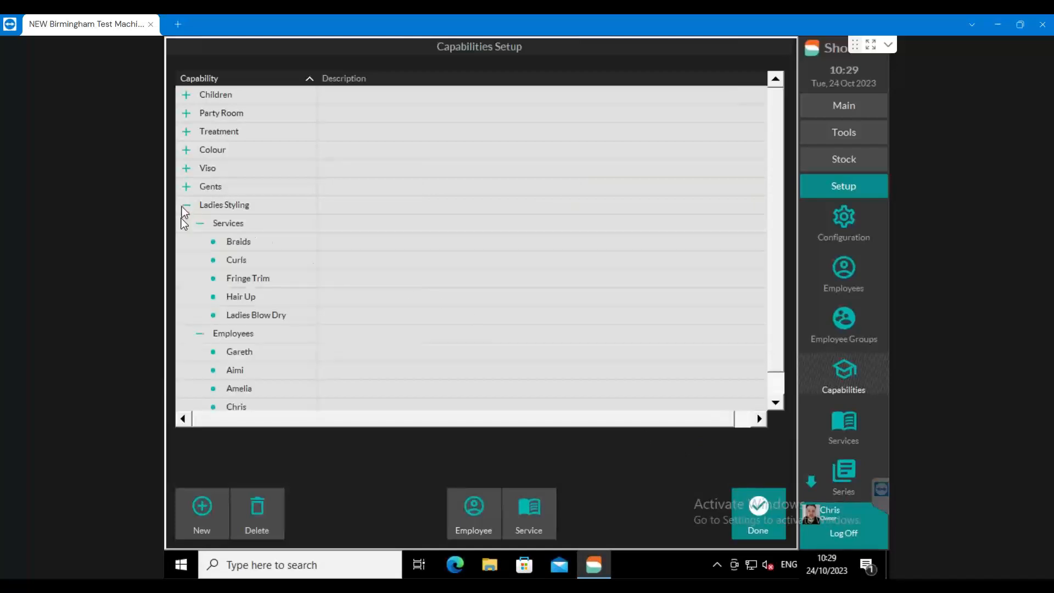
scroll(239, 299, "down", 1)
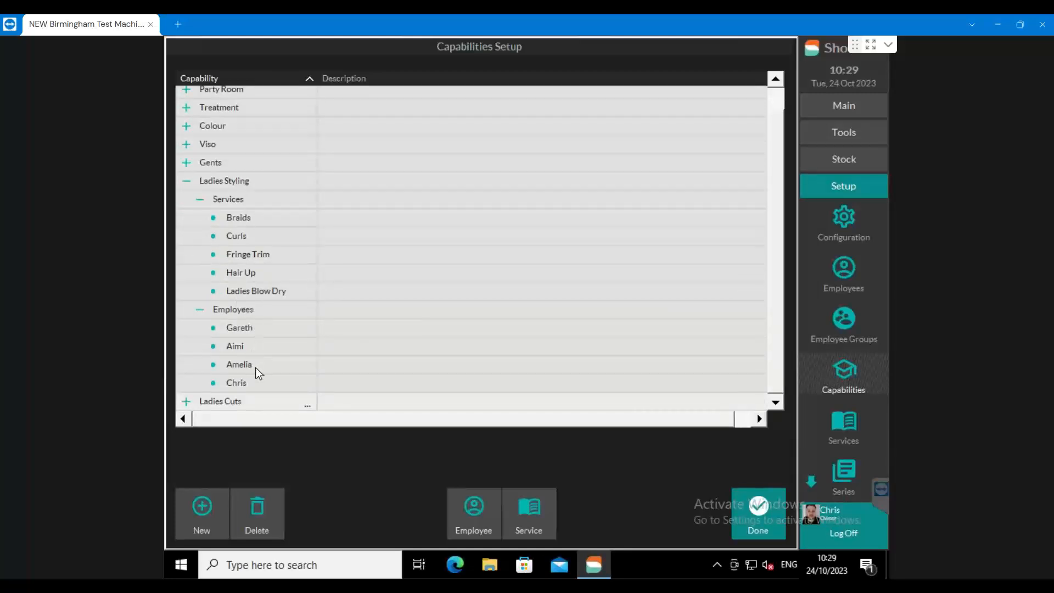
left_click(204, 402)
left_click(206, 384)
left_click(201, 399)
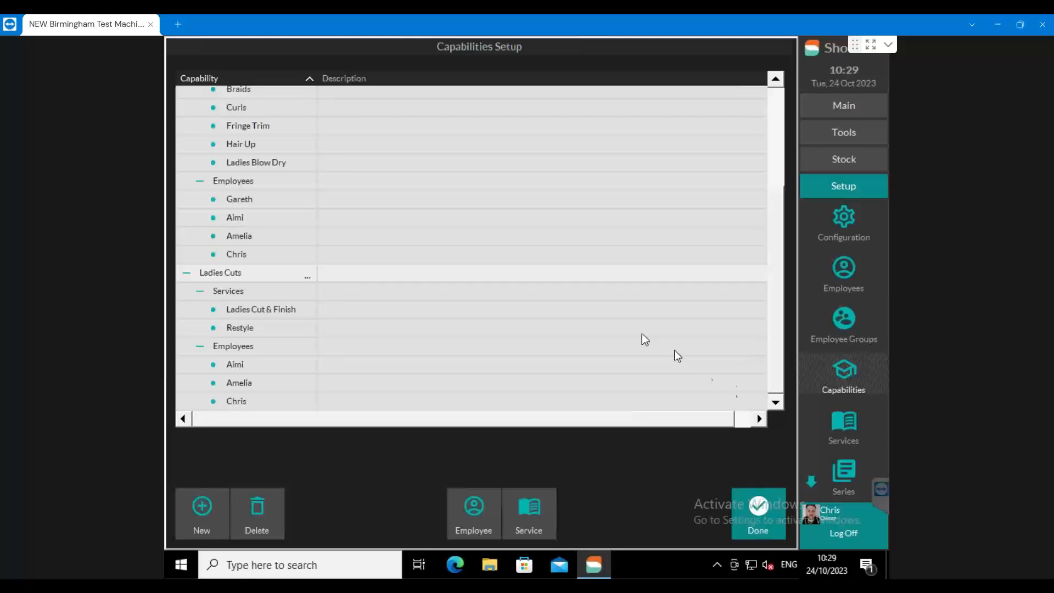
- Review the services in the 2.Styling category of the service list and return to the appointment book
left_click(845, 425)
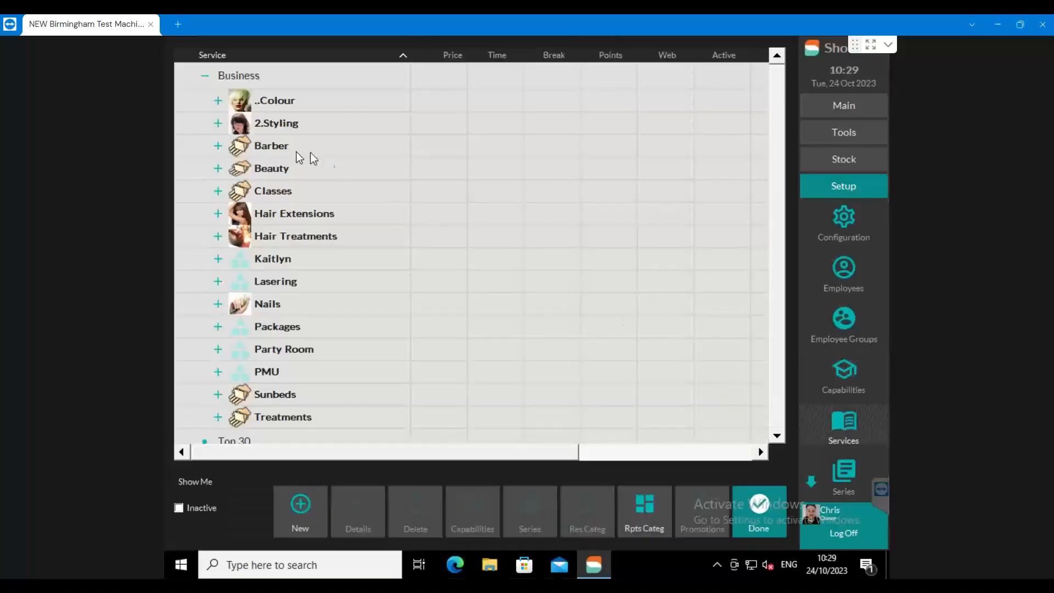
left_click(218, 124)
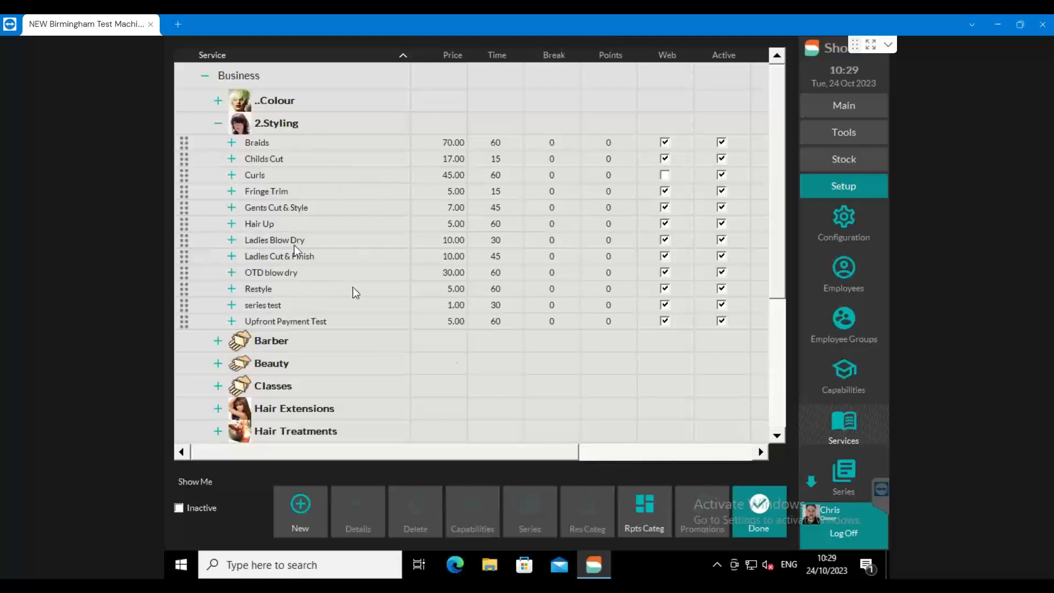
left_click(759, 504)
left_click(765, 494)
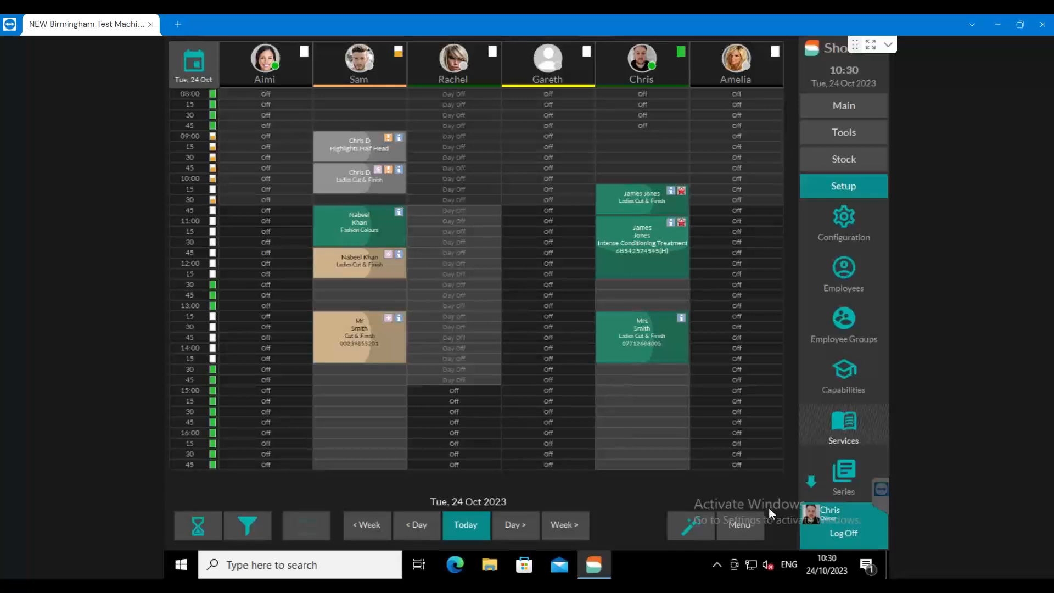
- Try the 1/2 Day and 3/4 Day view modes in the appointment book
left_click(736, 524)
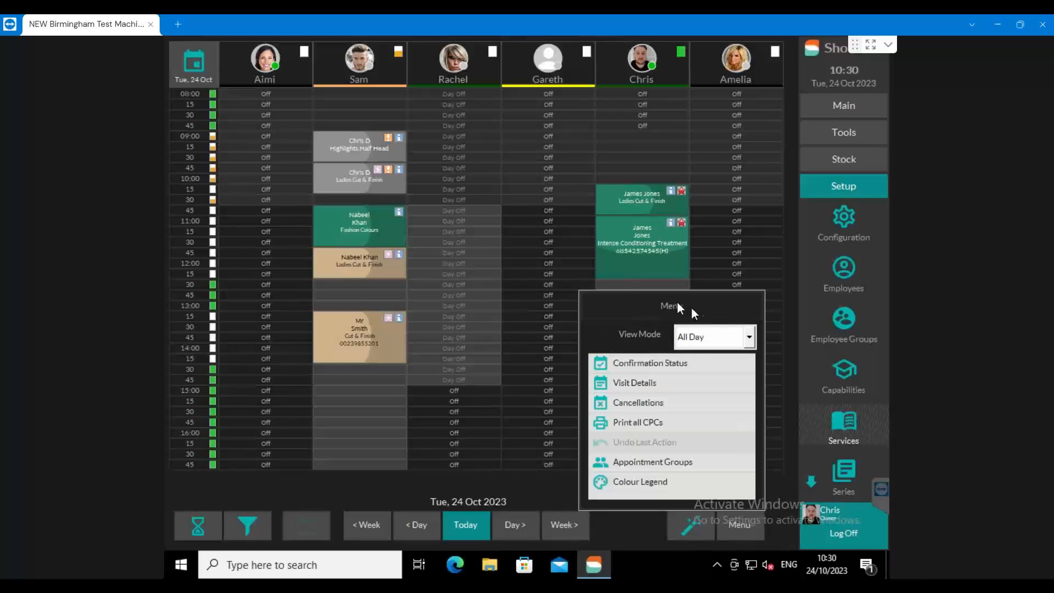
left_click(754, 337)
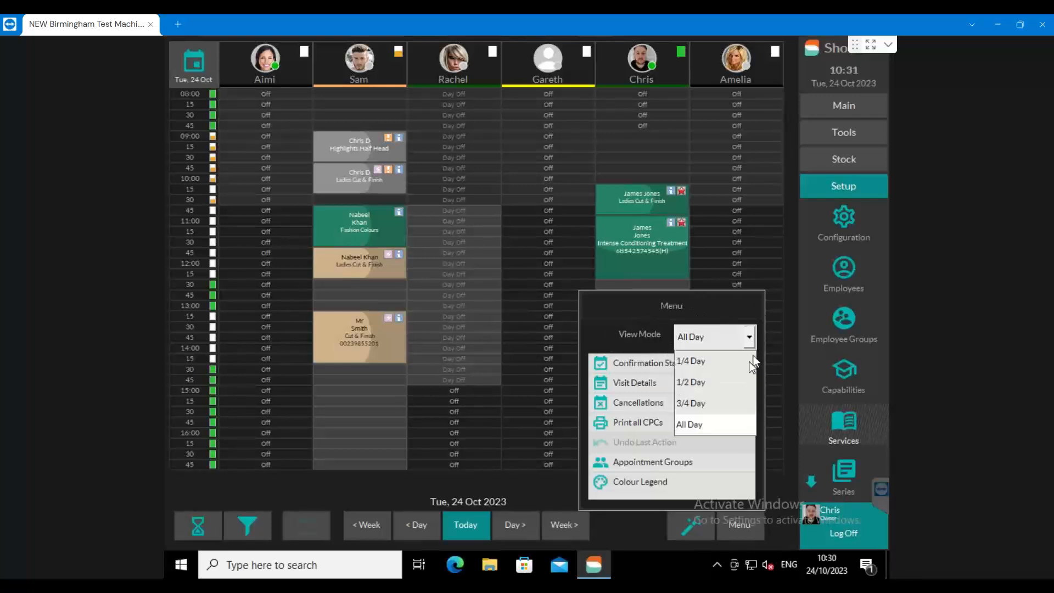
left_click(696, 380)
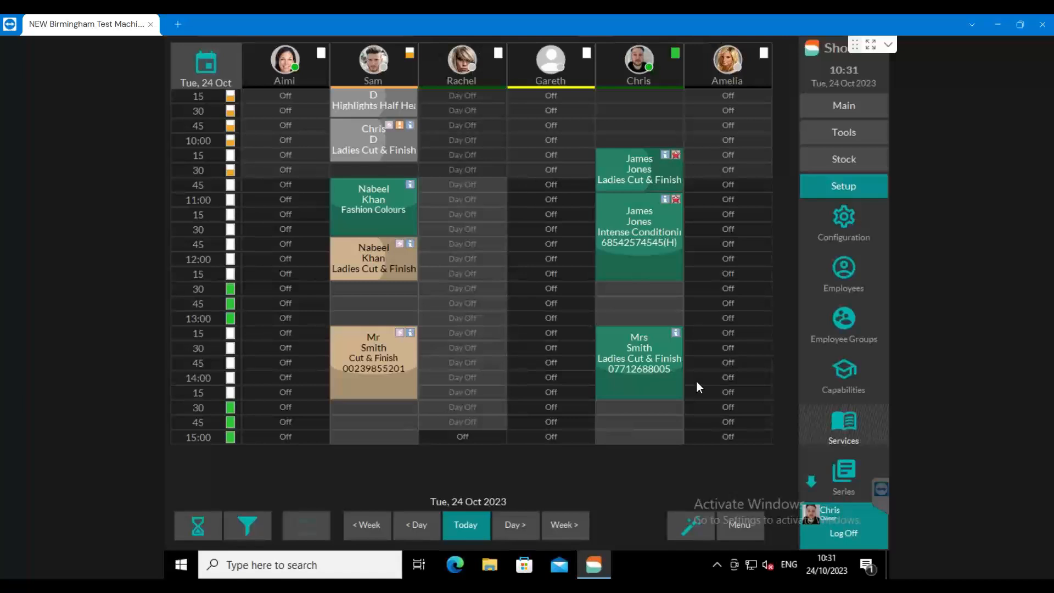
left_click(746, 524)
left_click(749, 337)
left_click(689, 401)
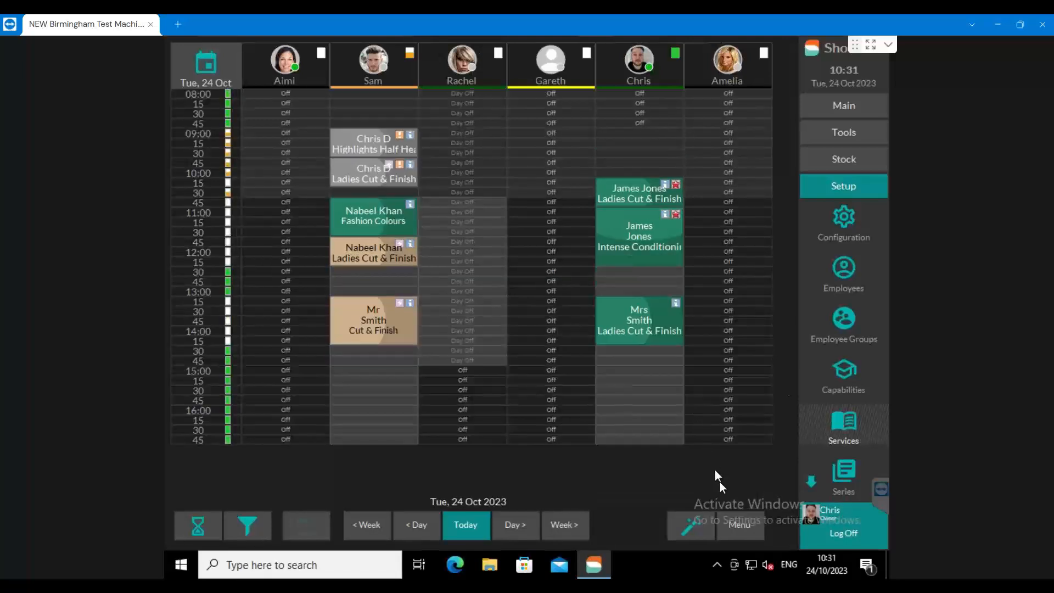
- Set the appointment book's view mode to All Day
left_click(740, 529)
left_click(749, 337)
left_click(686, 425)
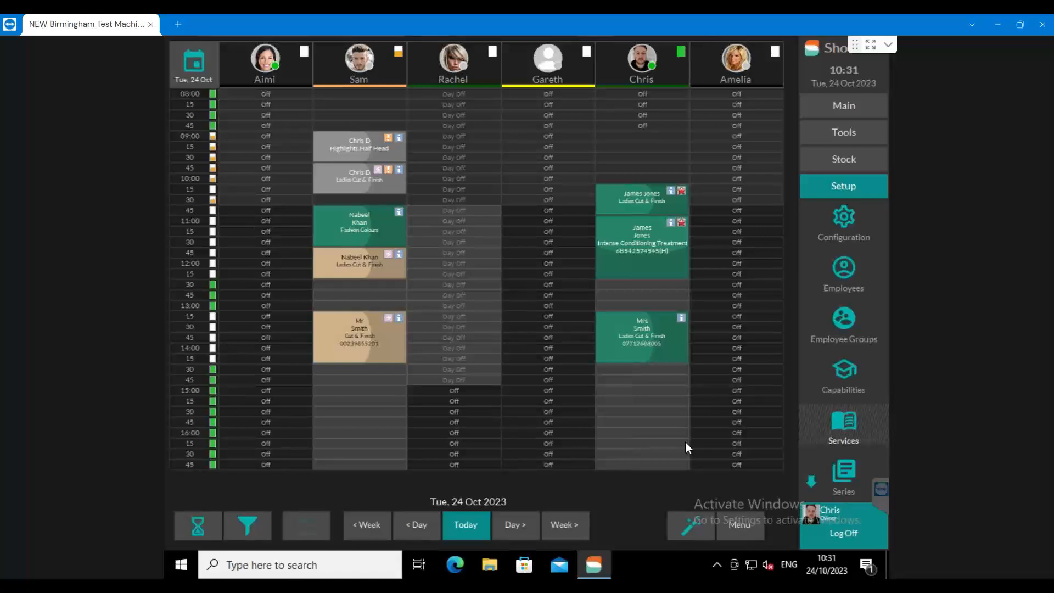
- Switch the appointment book to the 1/2 Day view mode and back to All Day
left_click(744, 517)
left_click(692, 336)
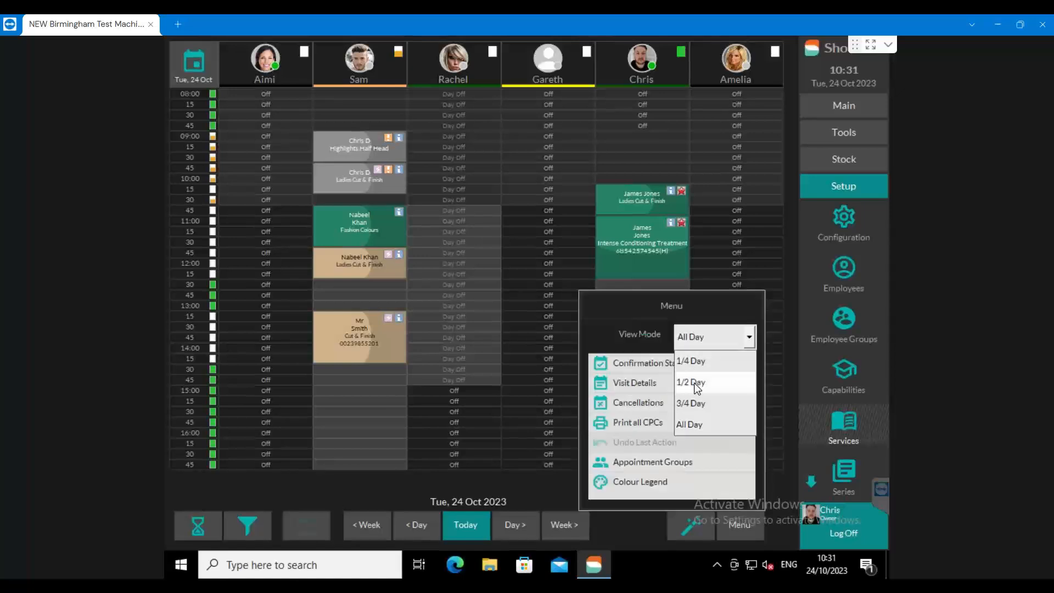
left_click(694, 383)
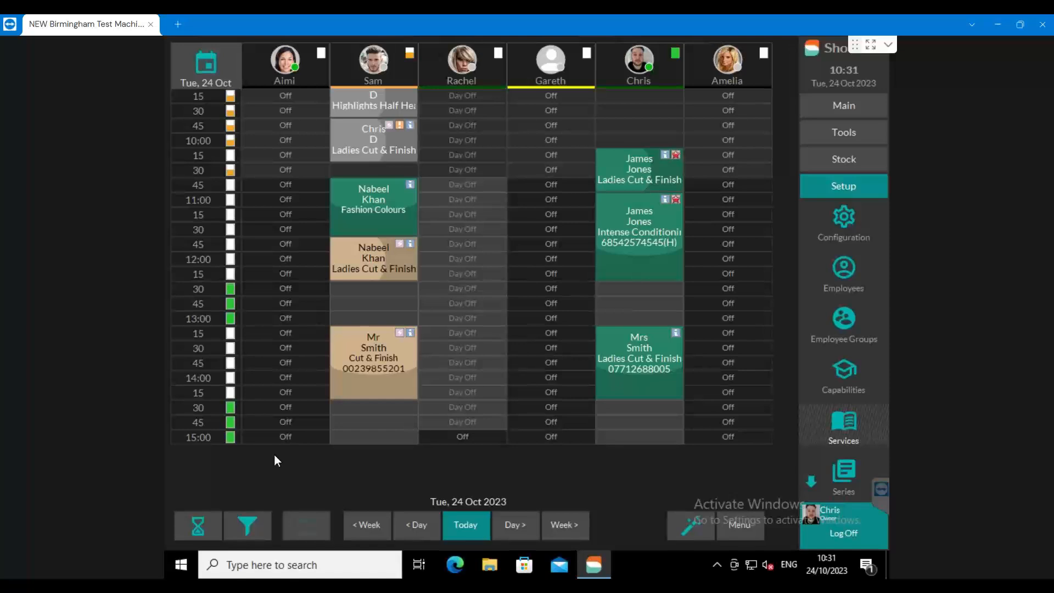
left_click(738, 525)
left_click(748, 337)
left_click(689, 424)
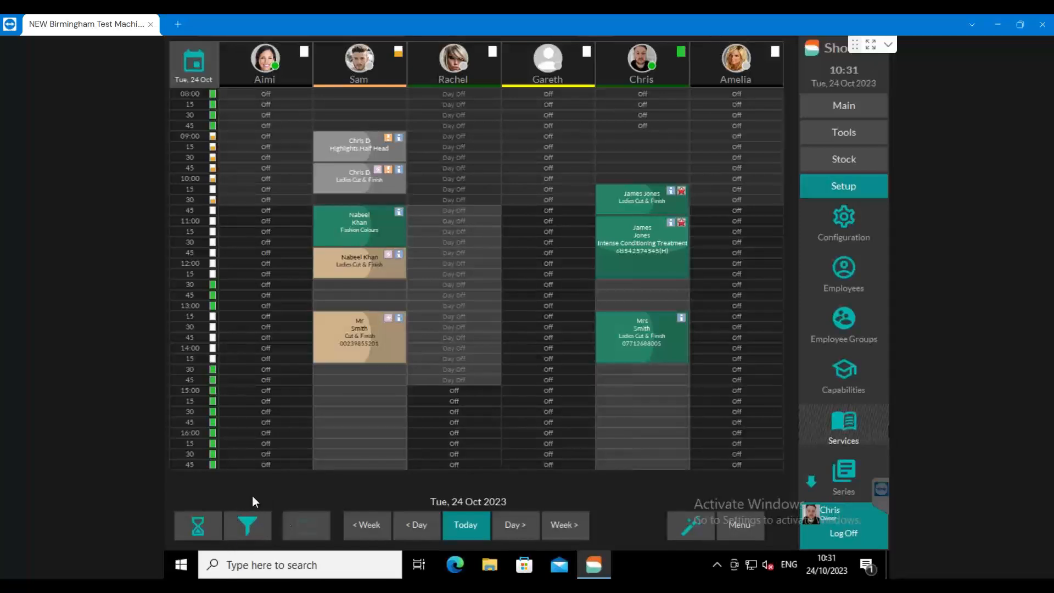
- Filter the appointment book by Rostered On employees and remove that filter again
left_click(245, 525)
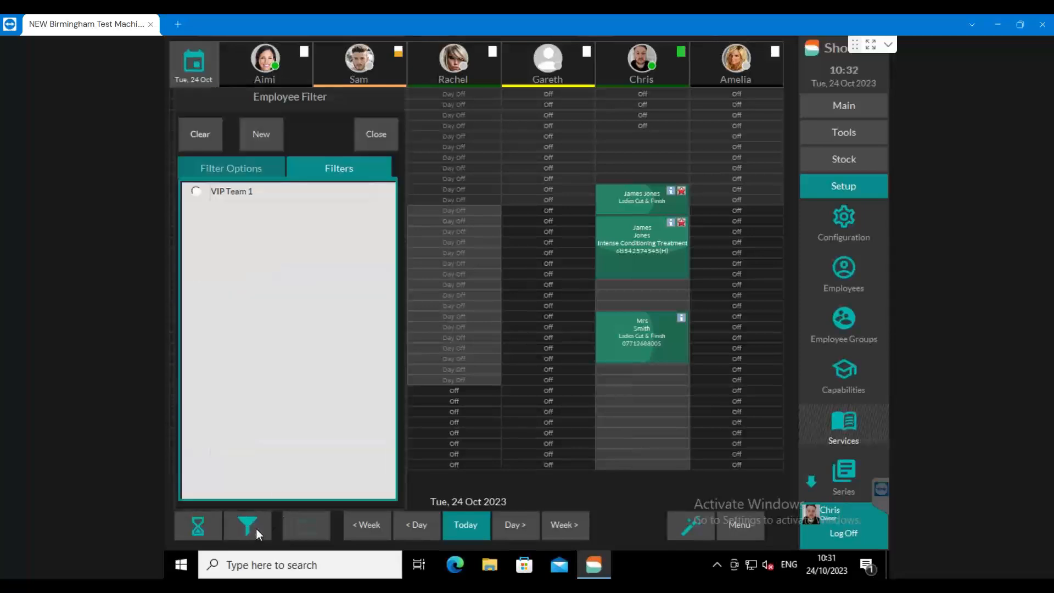
left_click(235, 174)
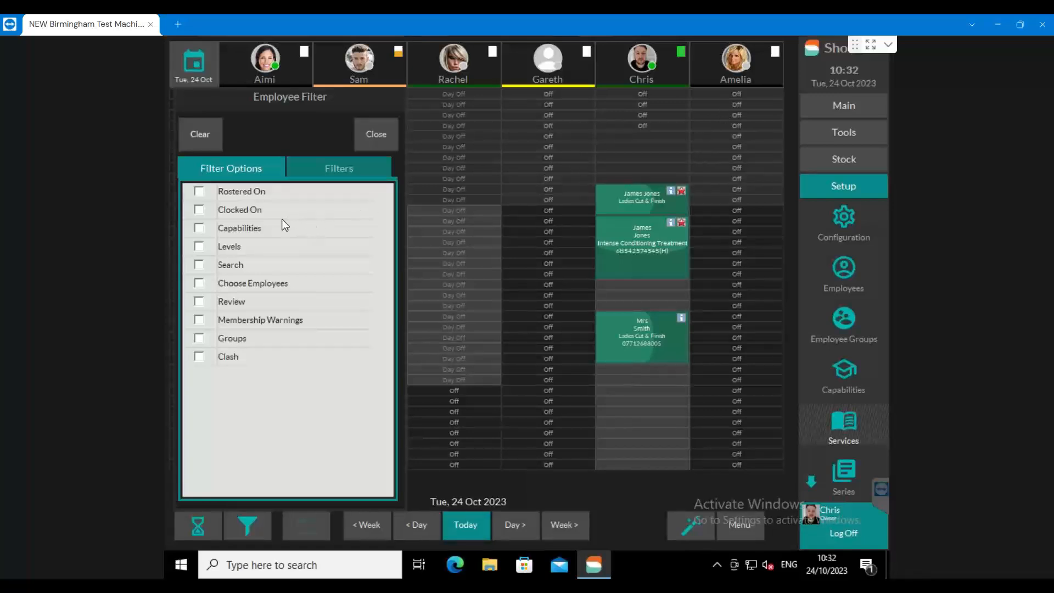
left_click(203, 194)
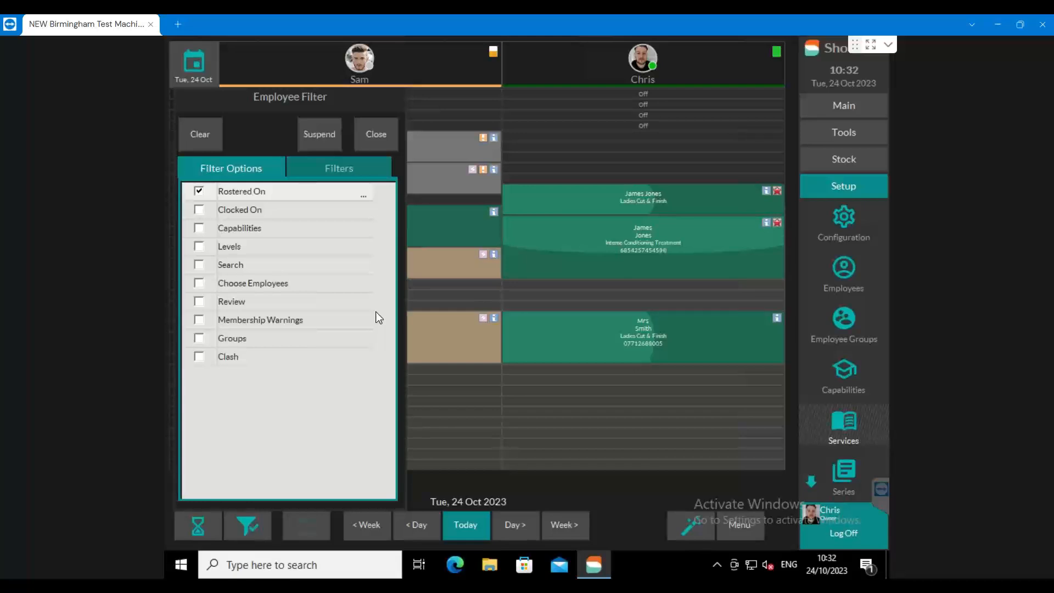
left_click(199, 193)
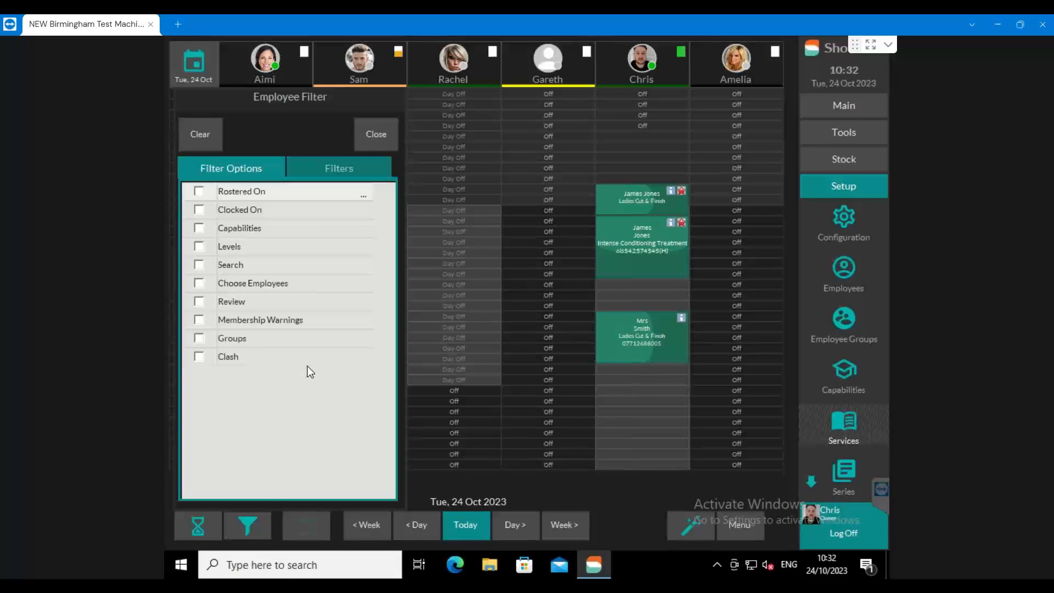
- Filter the appointment book by the Gents capability and remove that filter again
left_click(199, 228)
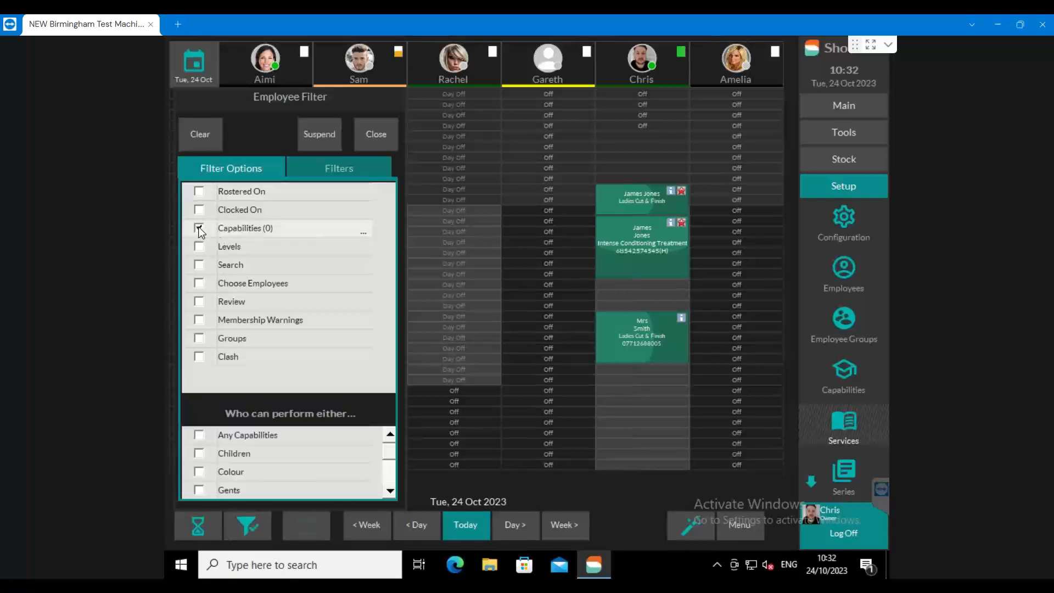
left_click(388, 491)
left_click(199, 471)
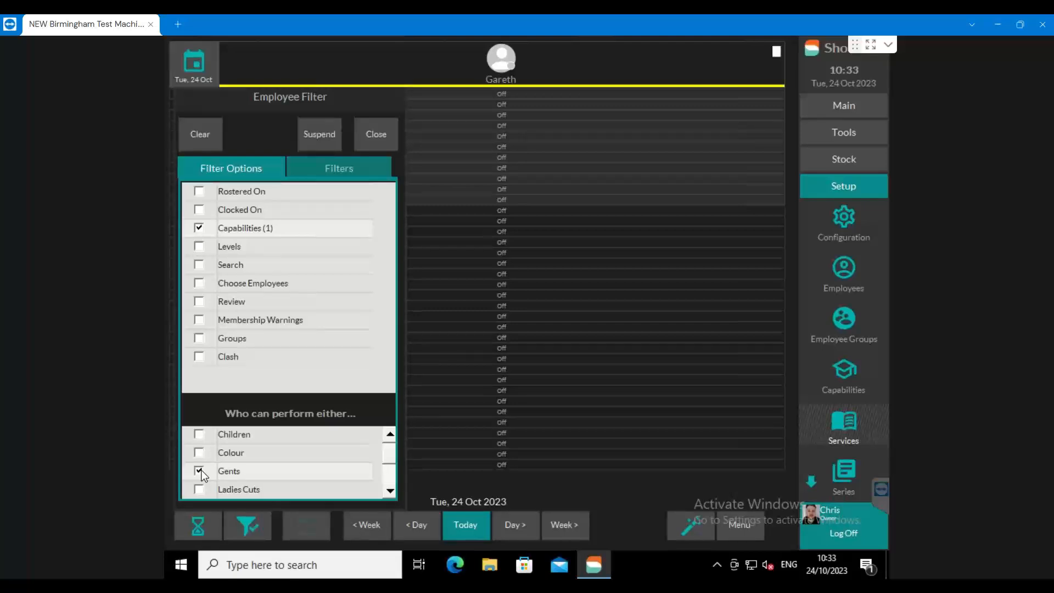
left_click(200, 472)
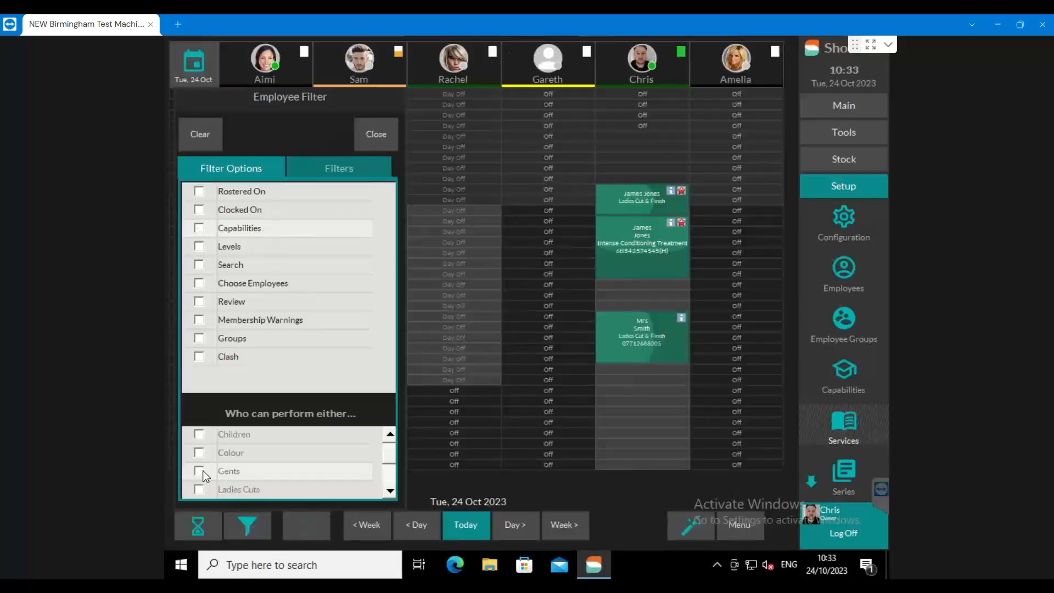
- Filter the appointment book by the Ladies Cuts capability and suspend that filter
left_click(199, 489)
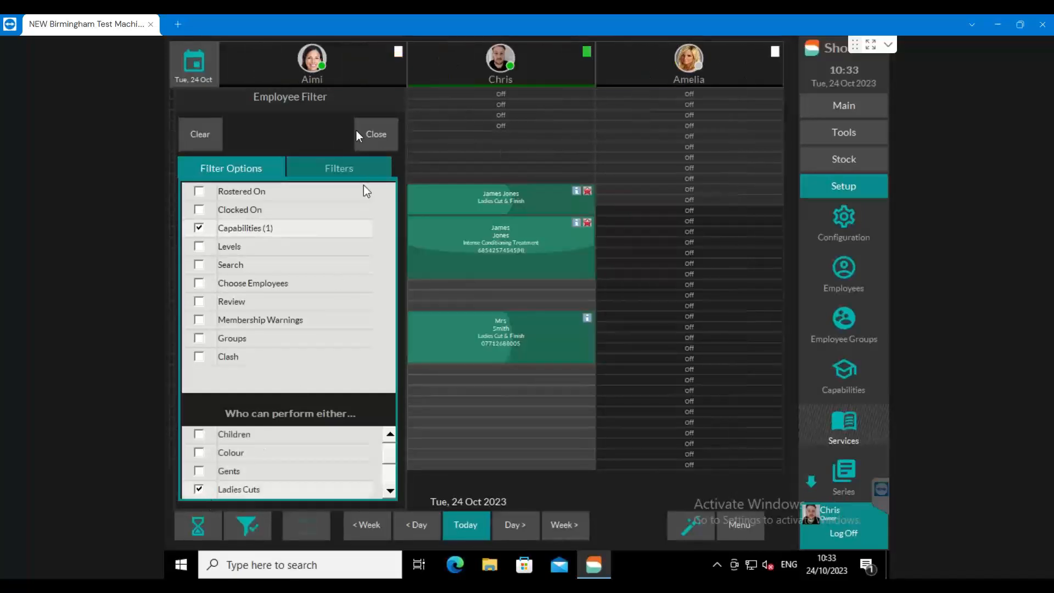
left_click(373, 132)
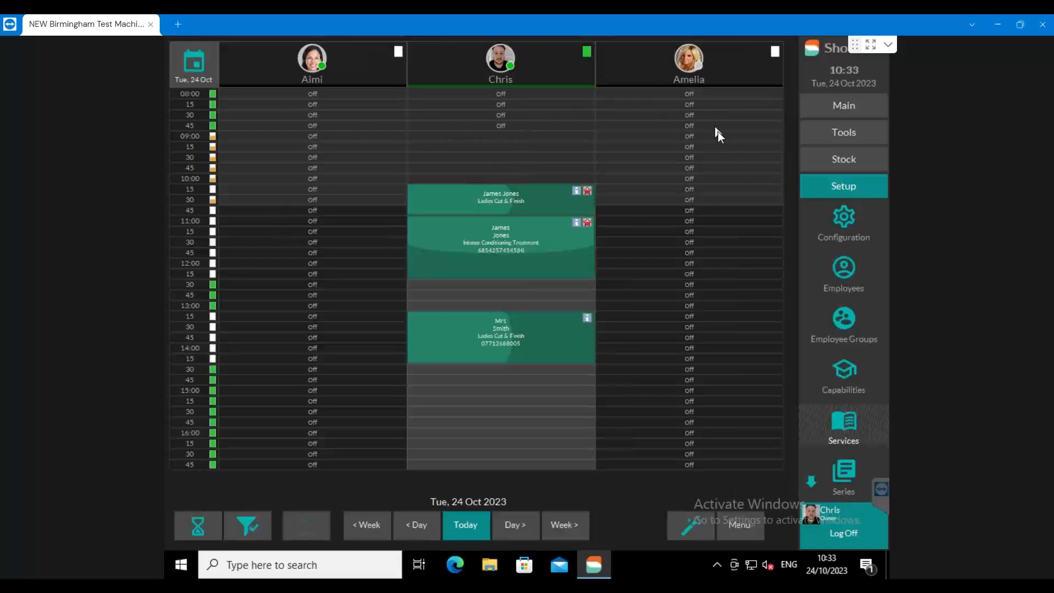
left_click(250, 524)
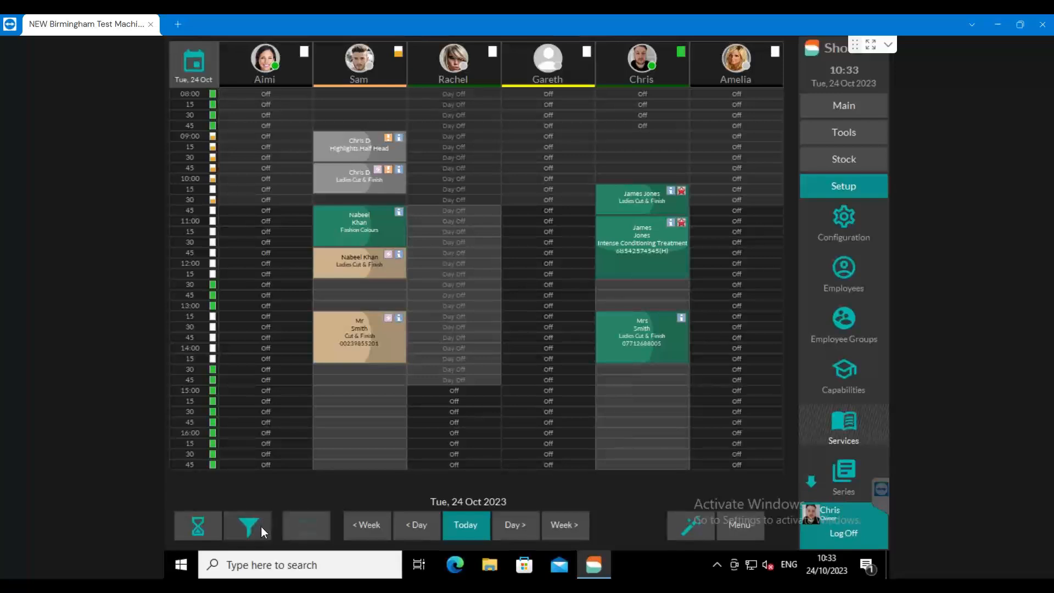
- Start a new custom employee filter for the appointment book and name it Barber
left_click(261, 526)
left_click(251, 168)
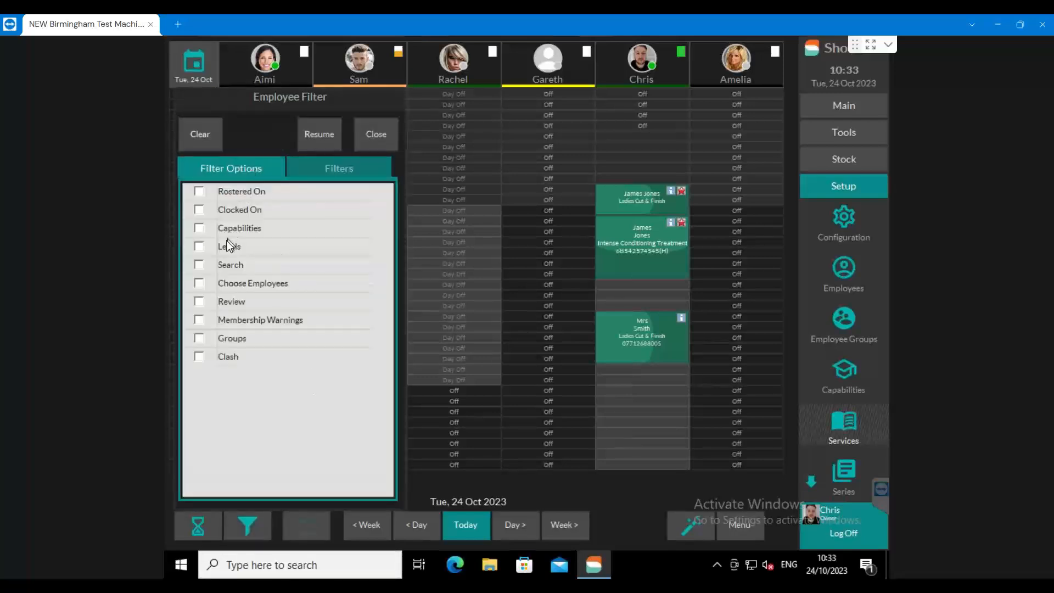
left_click(324, 172)
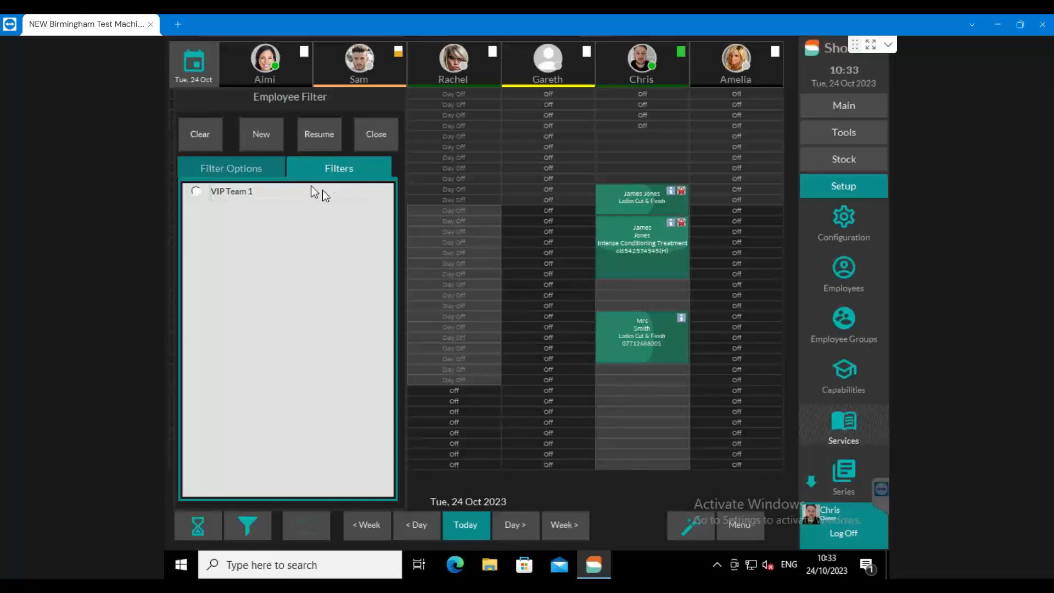
left_click(257, 135)
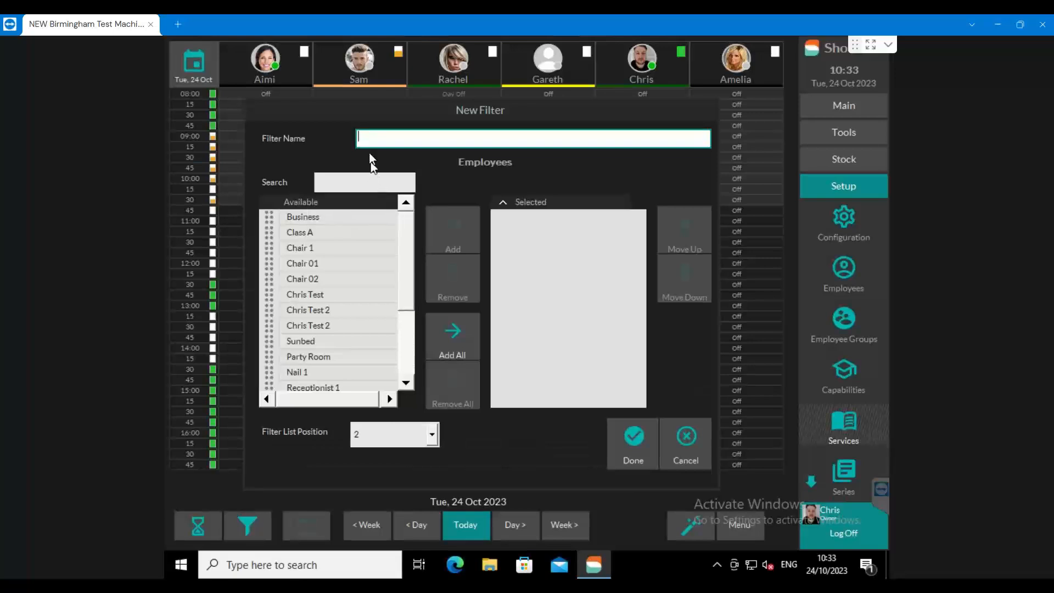
type("Barber")
- Add the employees from the appointment book's fourth and third columns to the Barber filter, then save and apply it
left_click_drag(407, 241, 409, 305)
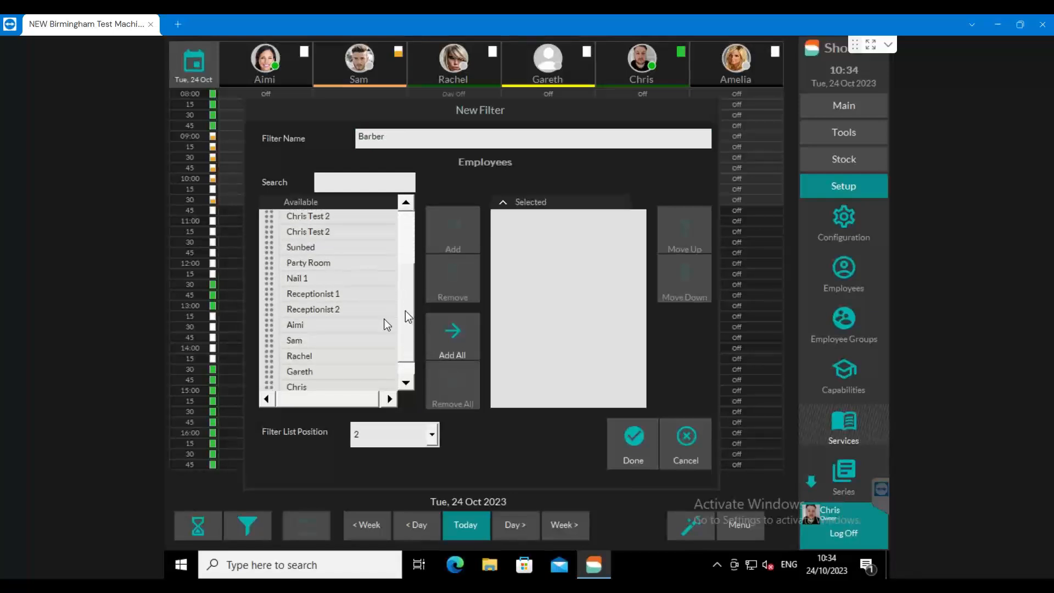
left_click(269, 372)
left_click(271, 367)
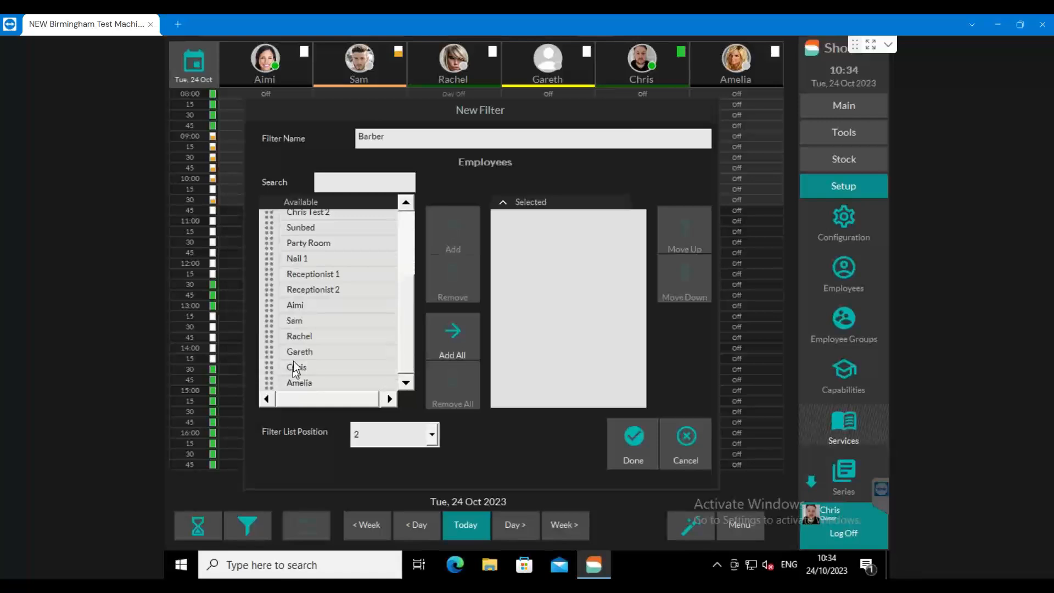
left_click(269, 352)
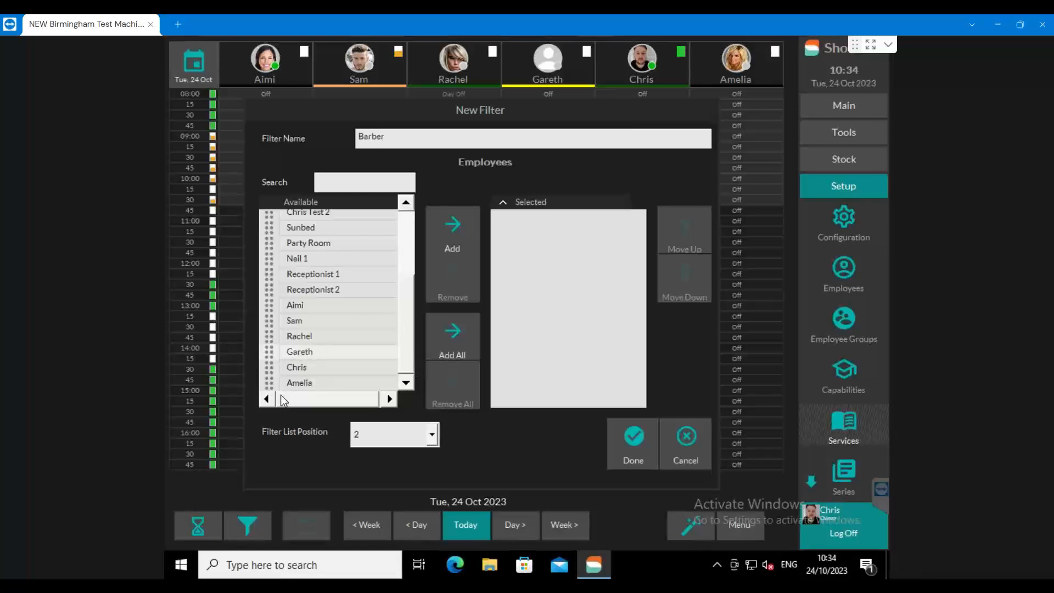
left_click(268, 334)
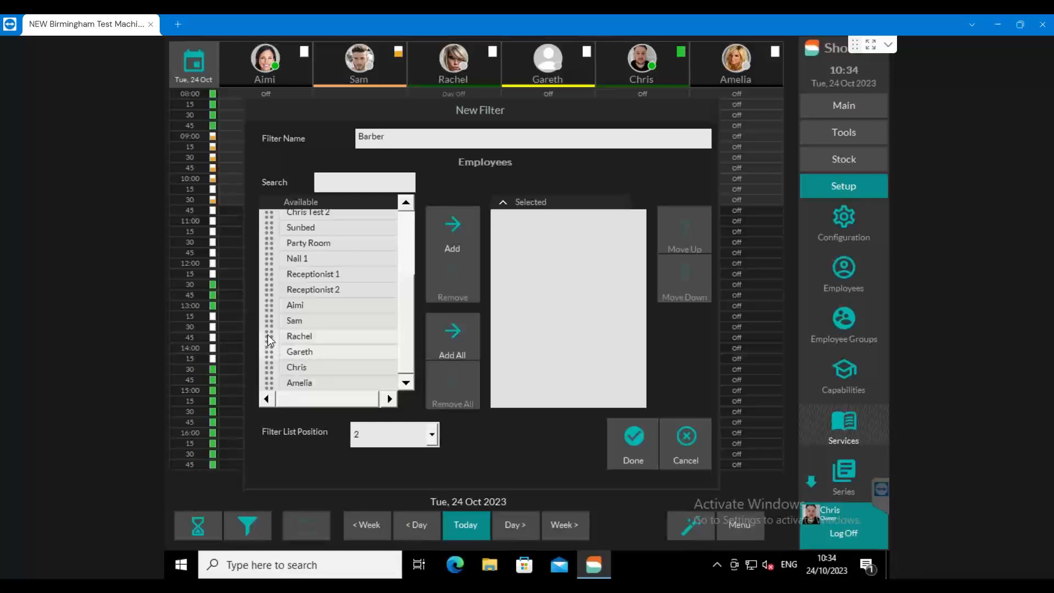
left_click(444, 220)
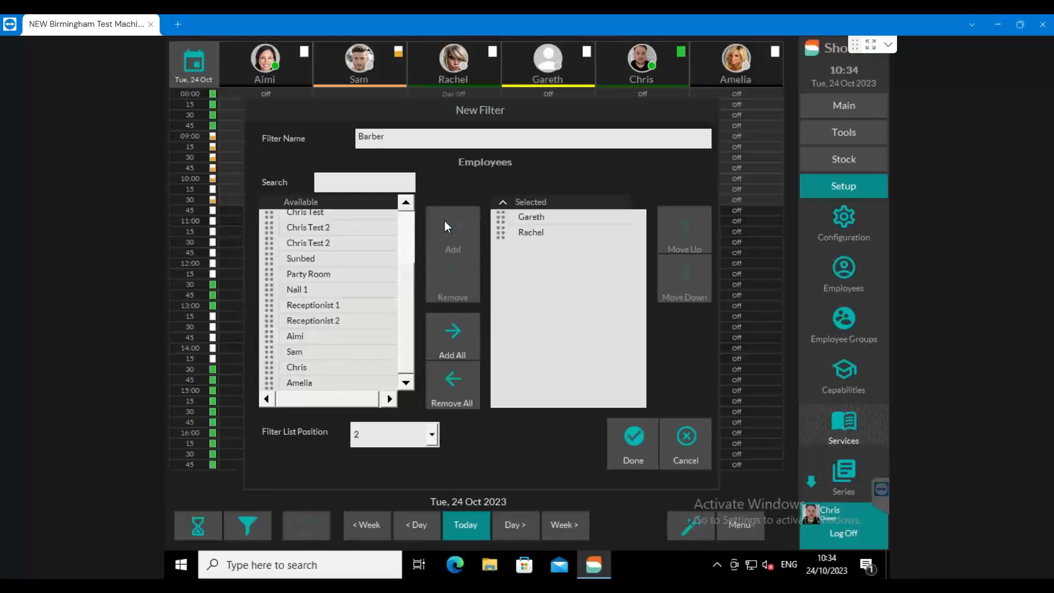
left_click(635, 438)
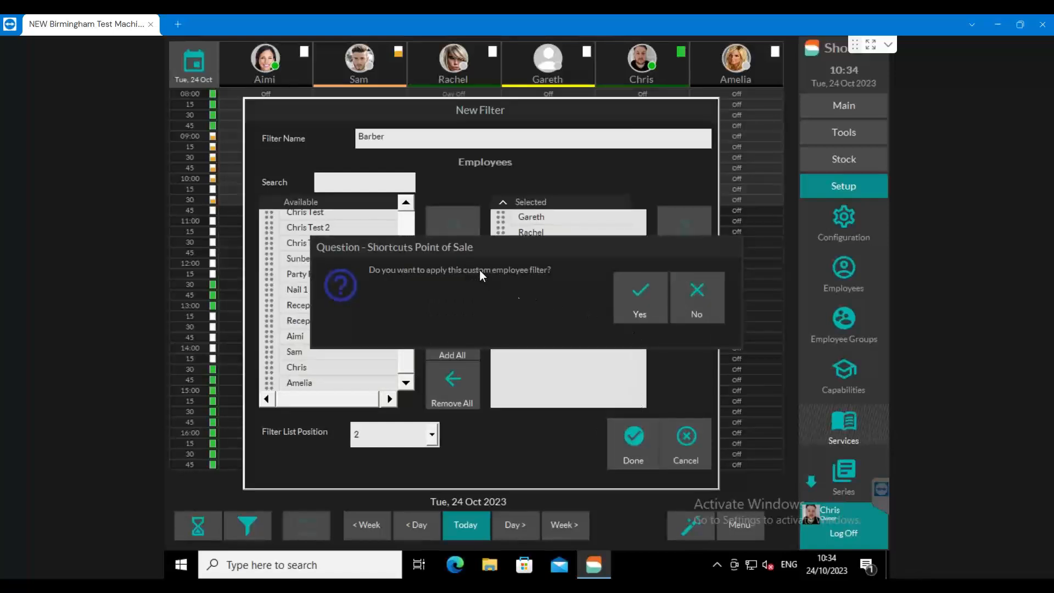
left_click(646, 301)
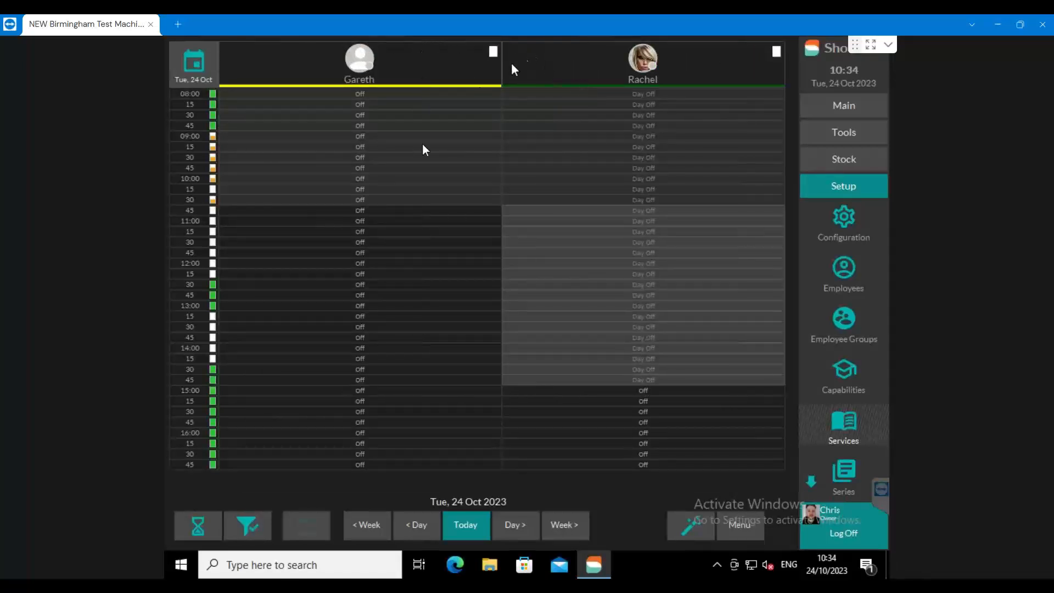
- Suspend the Barber filter, reapply it from the saved filters and suspend it again to show all employees
left_click(247, 525)
left_click(247, 525)
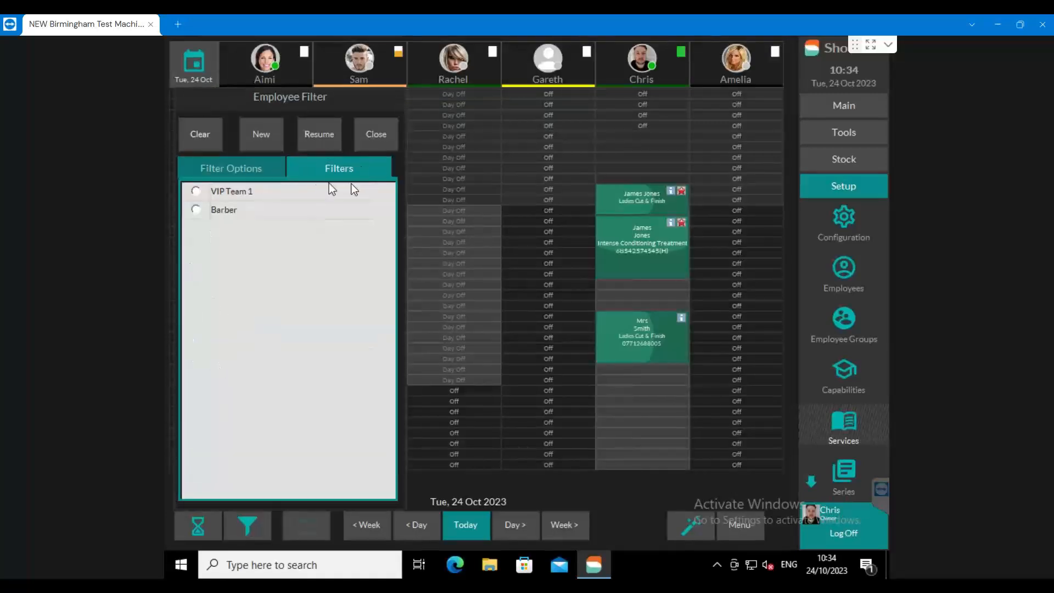
left_click(195, 211)
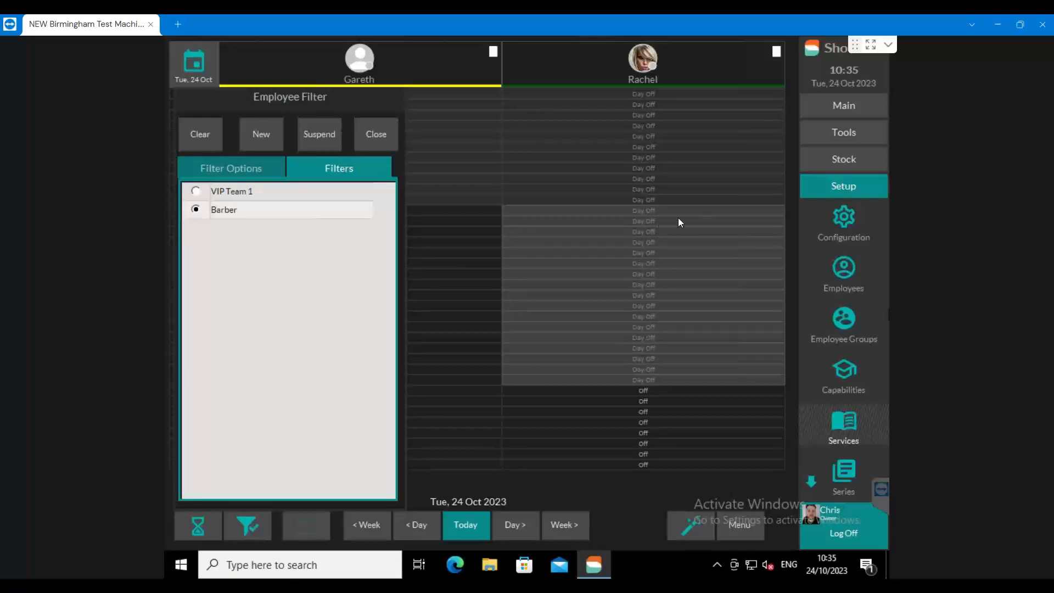
left_click(377, 134)
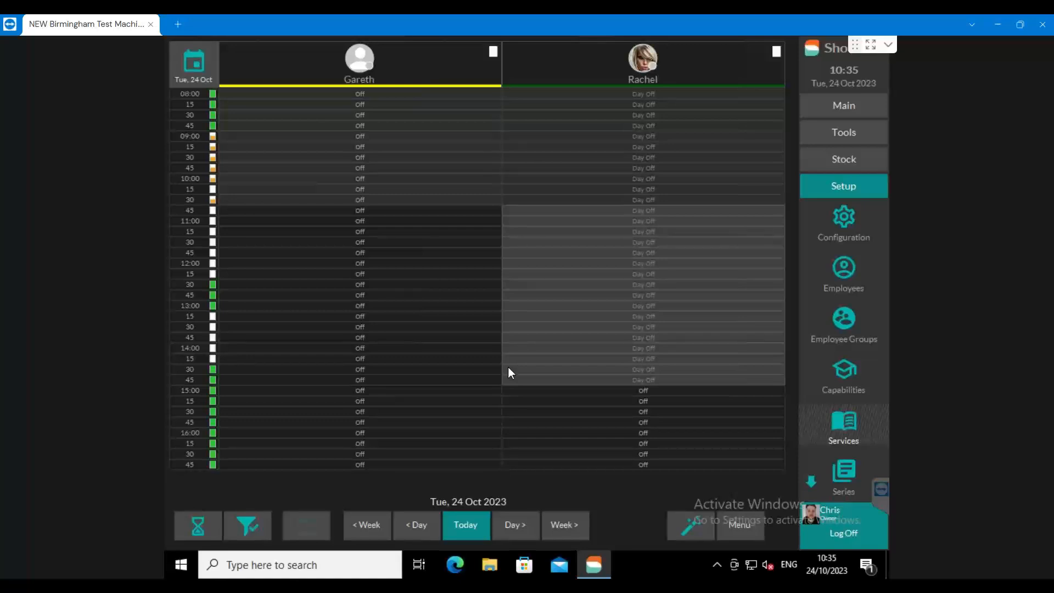
left_click(258, 525)
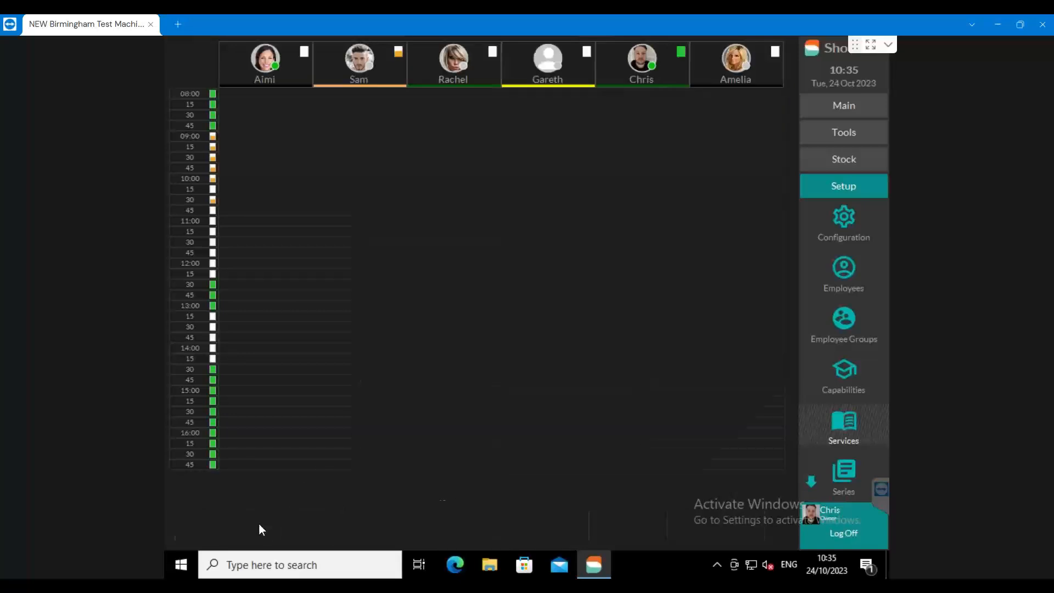
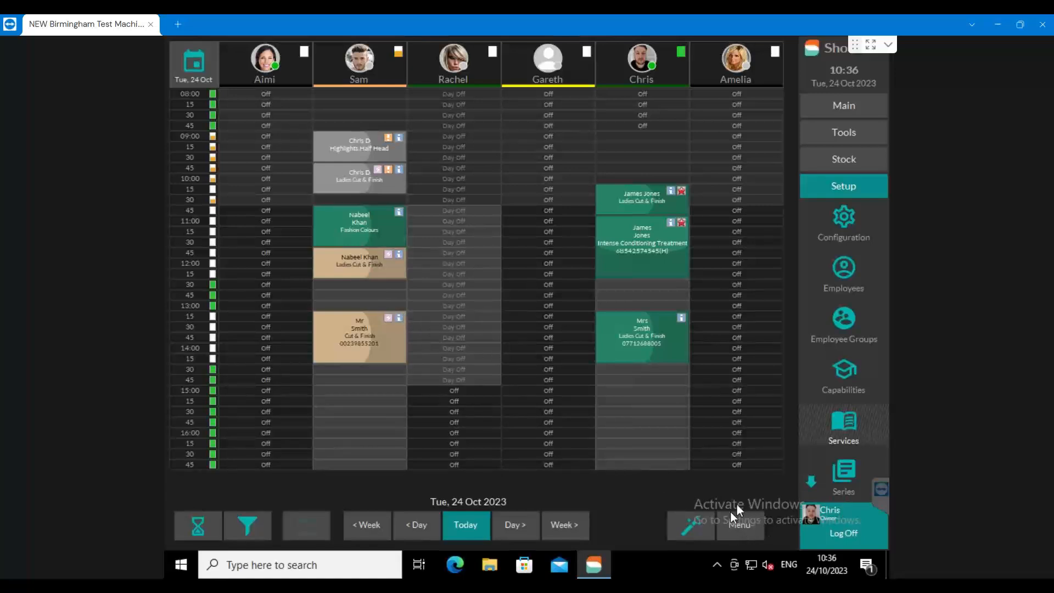
- Review the appointment status colours in the Colour Legend and close it
left_click(741, 525)
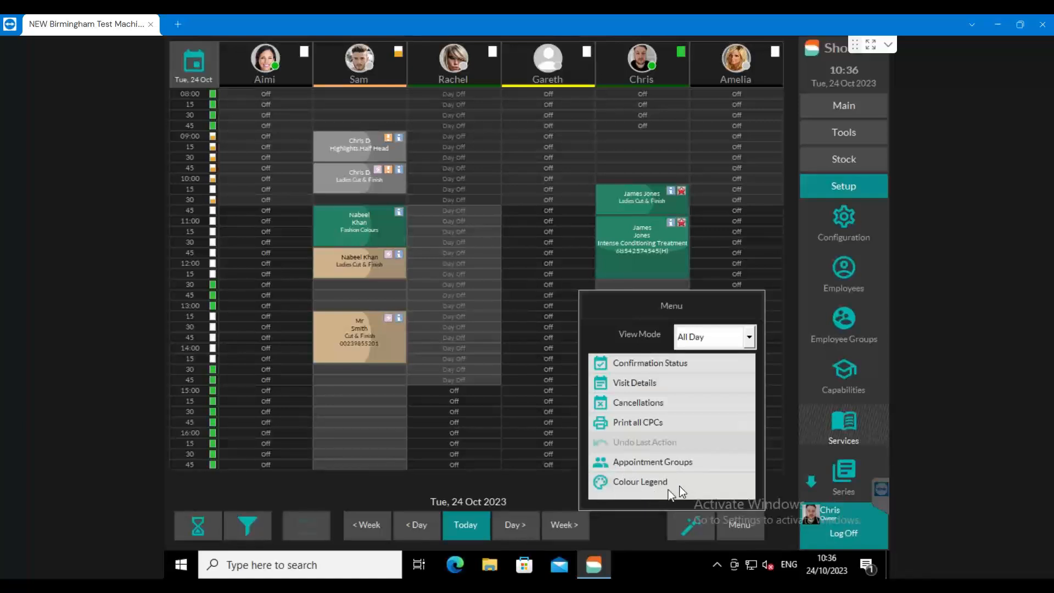
left_click(601, 480)
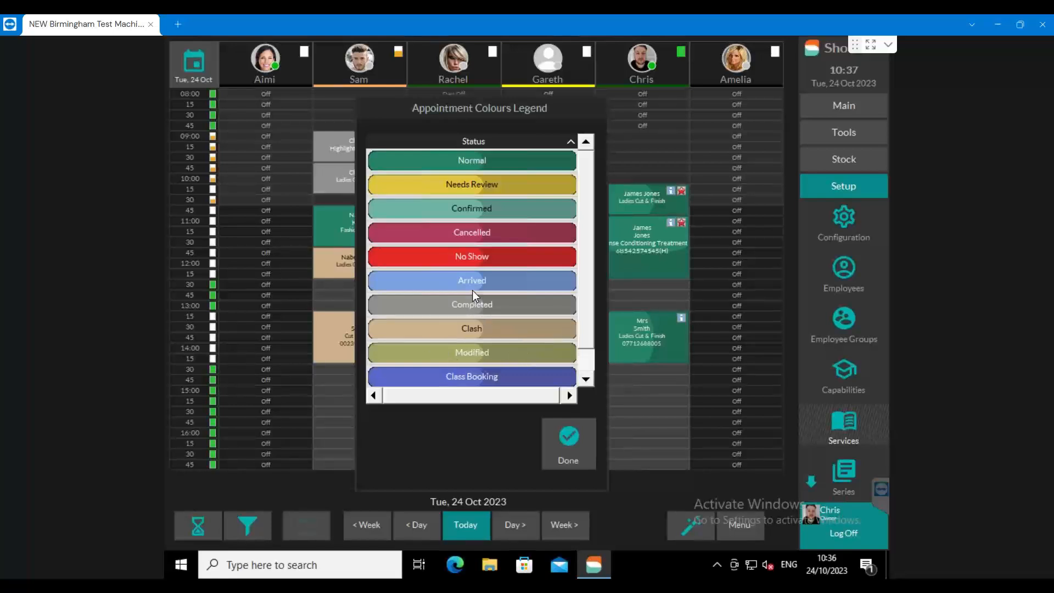
left_click(569, 436)
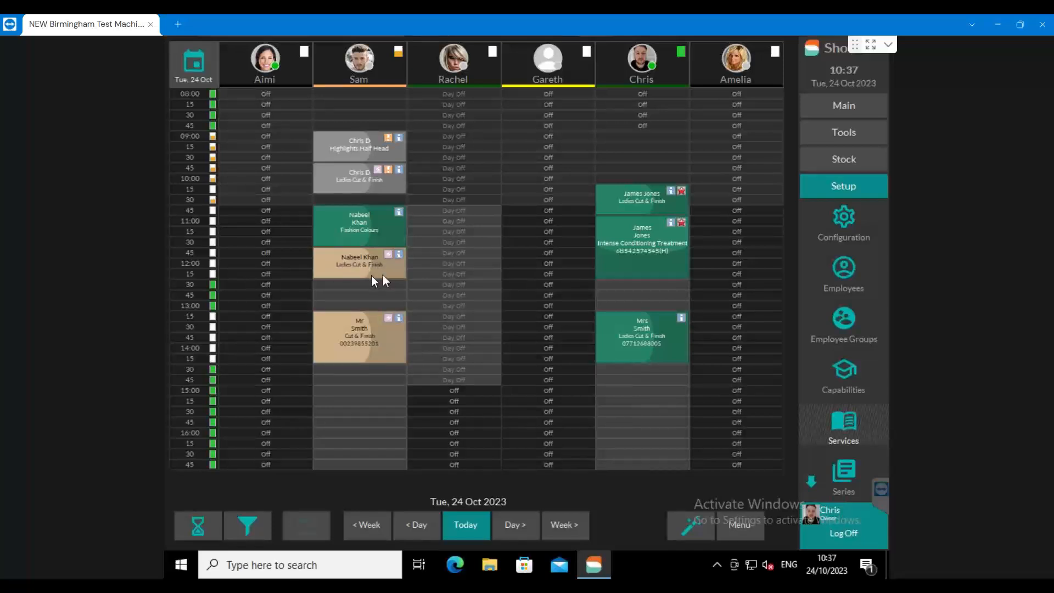
- Move the 11:45 Ladies Cut & Finish appointment in the second employee's column to 12:00
mouse_move(329, 259)
left_mouse_down()
mouse_move(372, 259)
mouse_move(330, 258)
mouse_move(410, 282)
mouse_move(330, 264)
mouse_move(390, 284)
mouse_move(355, 258)
mouse_move(328, 261)
left_mouse_up()
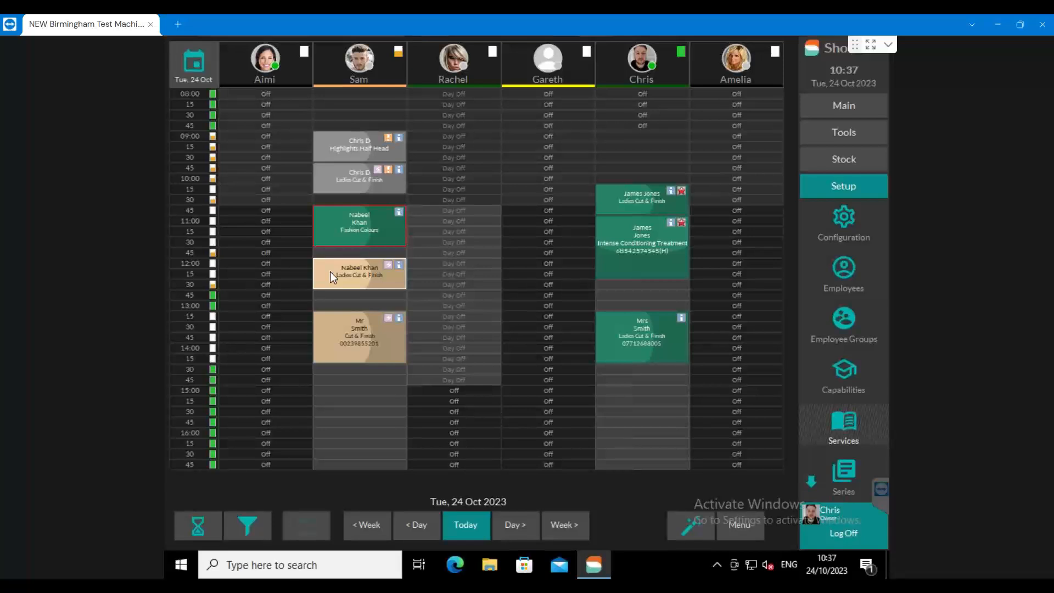
left_click_drag(328, 281, 334, 265)
- Open the week view of the Top Barber employee, try a 2-week range and return it to 1 week
left_click(574, 67)
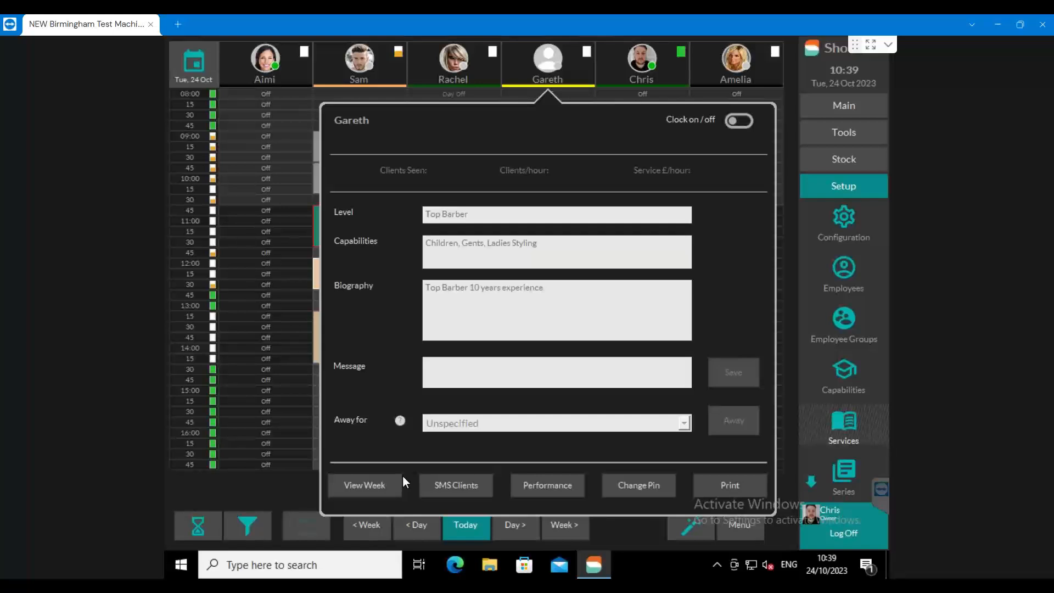
left_click(364, 485)
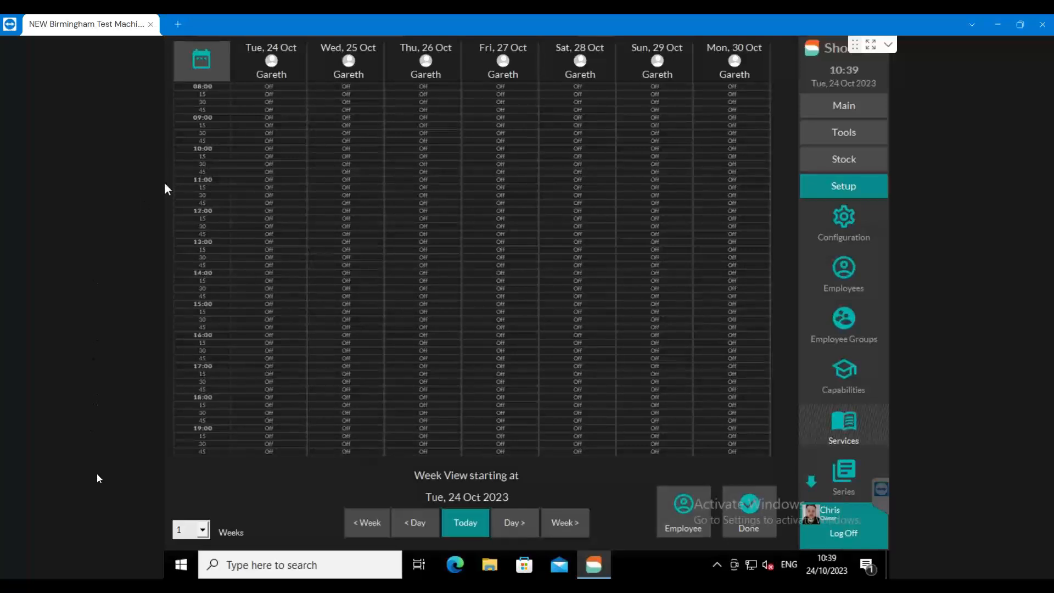
left_click(203, 530)
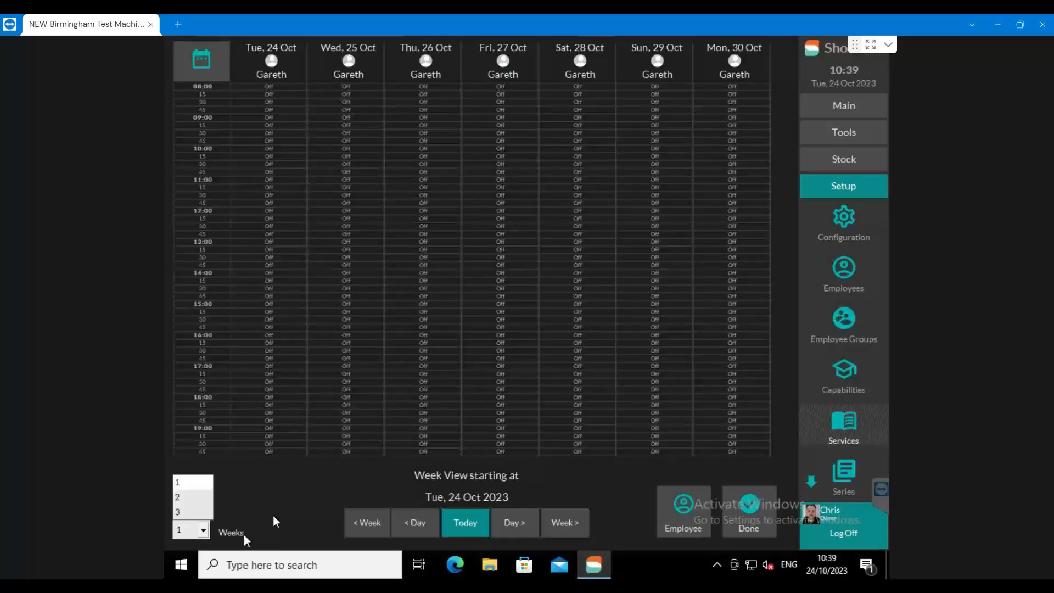
left_click(188, 502)
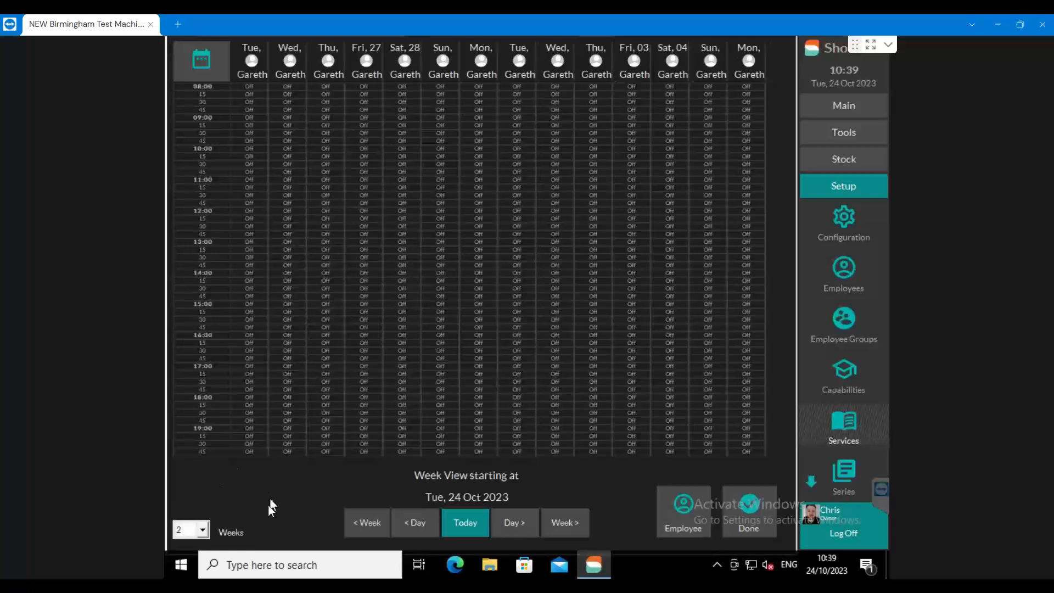
left_click(202, 530)
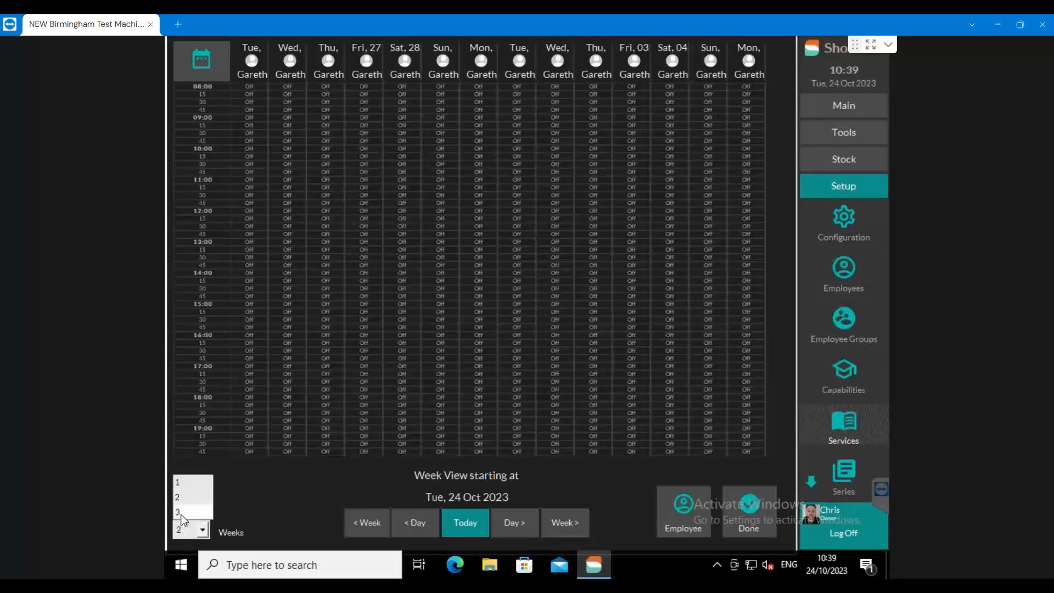
left_click(186, 482)
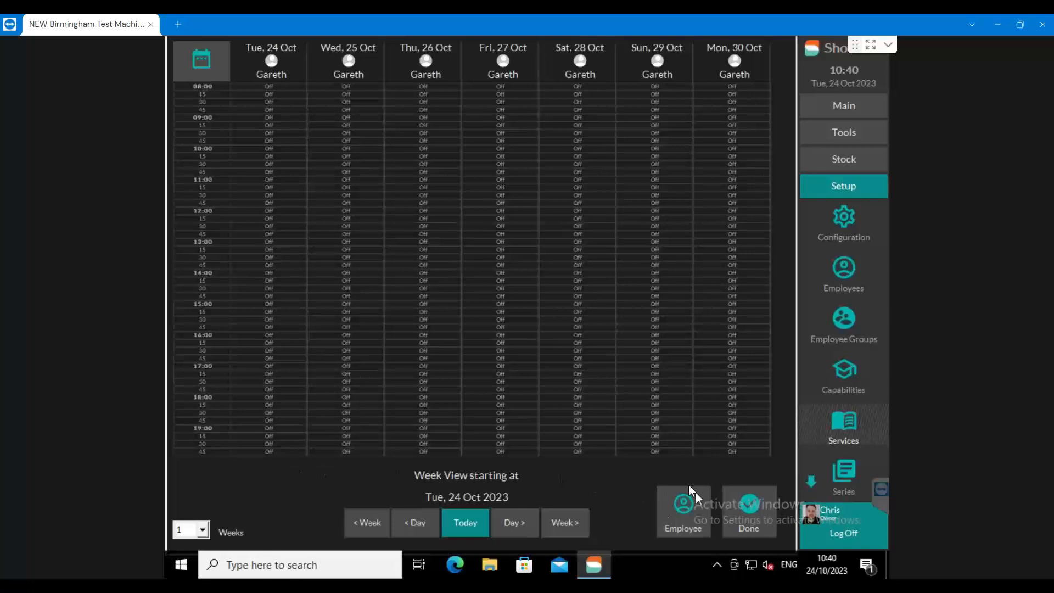
- Add the Senior Stylist who is not rostered on to the week view alongside the Top Barber
left_click(684, 520)
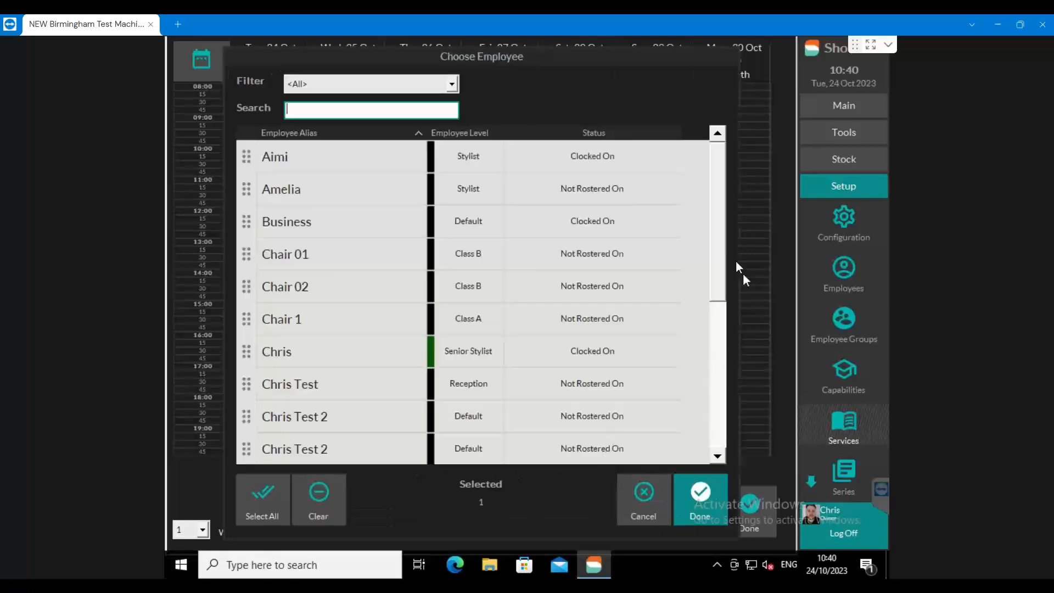
left_click_drag(721, 240, 746, 403)
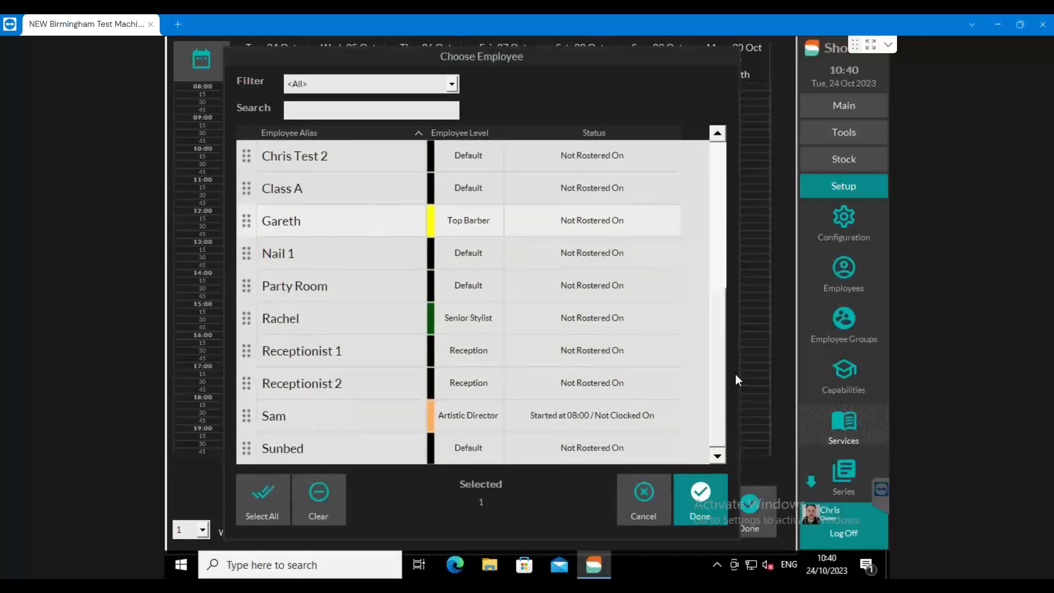
left_click(243, 318)
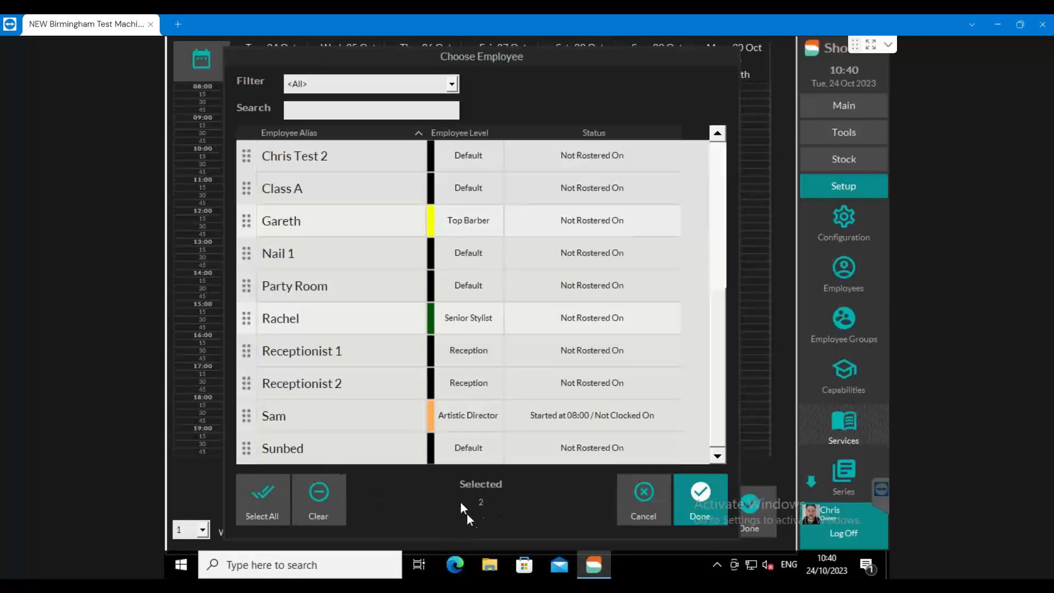
left_click(678, 494)
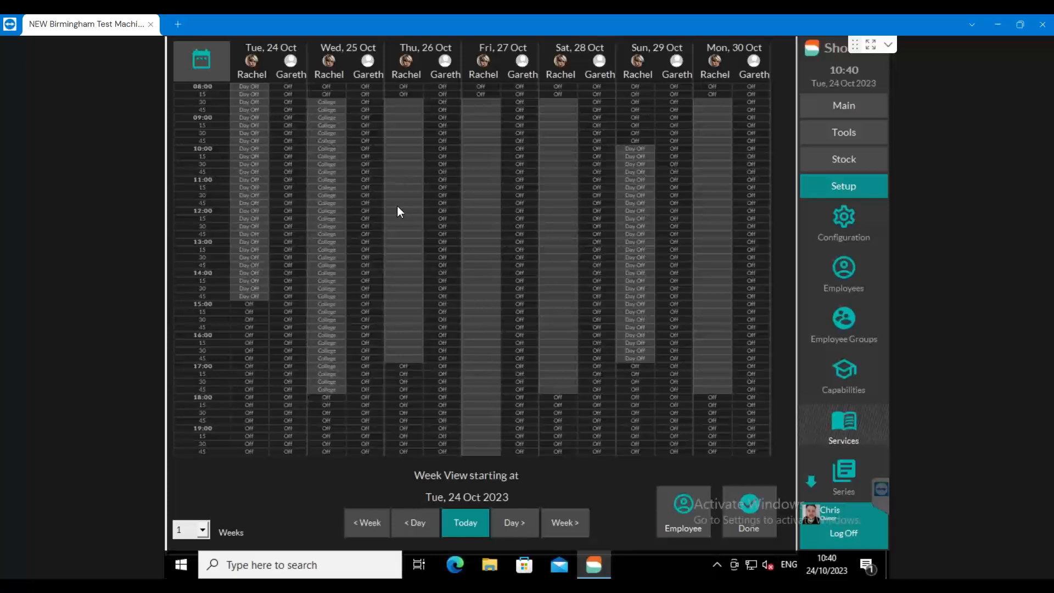
- Close the week view, review the employee filter's saved filters and filter options, and close the filter
left_click(742, 506)
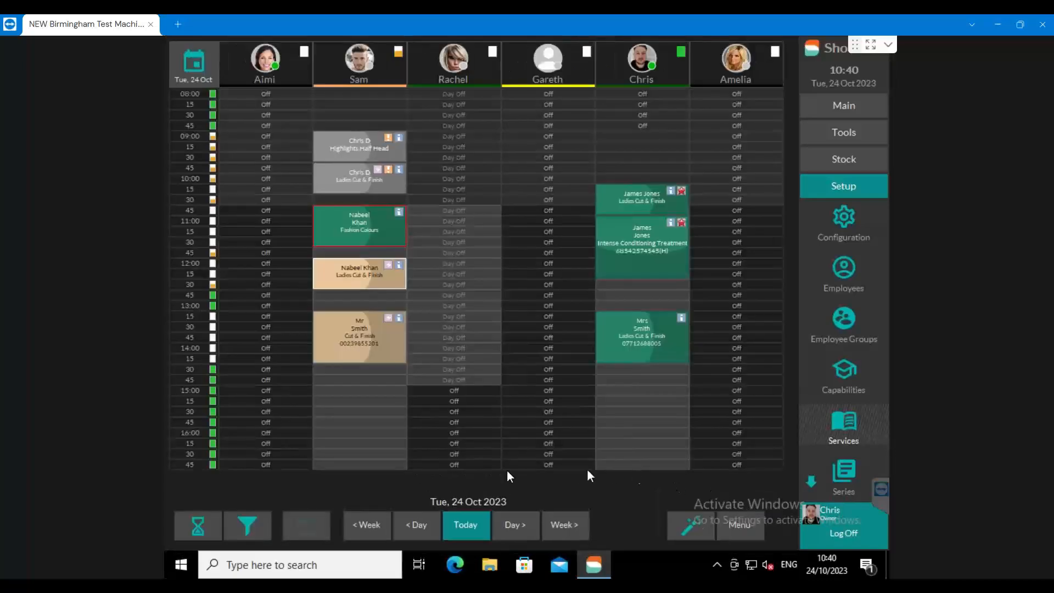
left_click(236, 521)
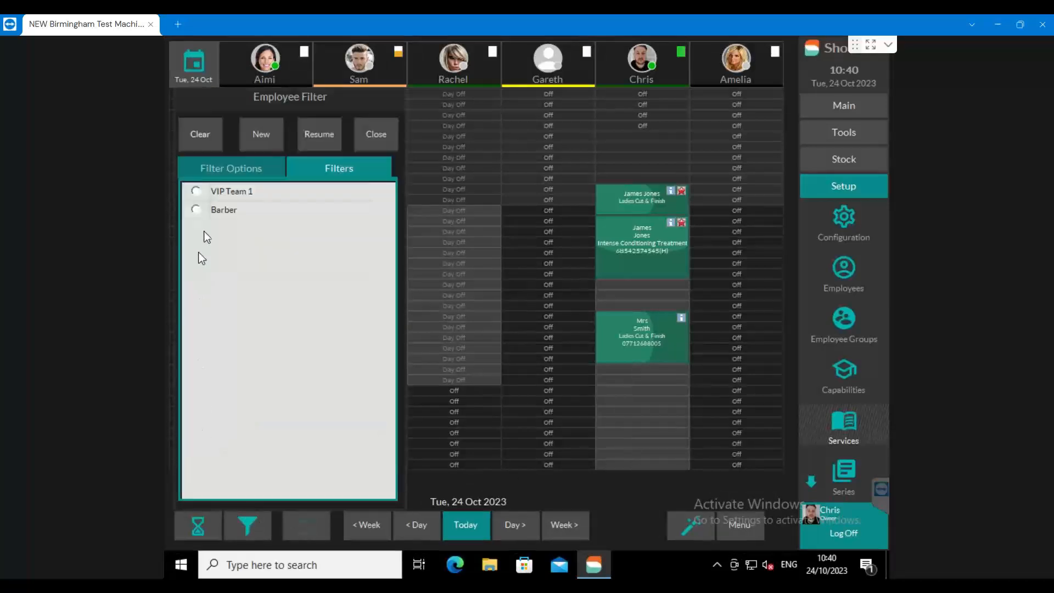
left_click(225, 166)
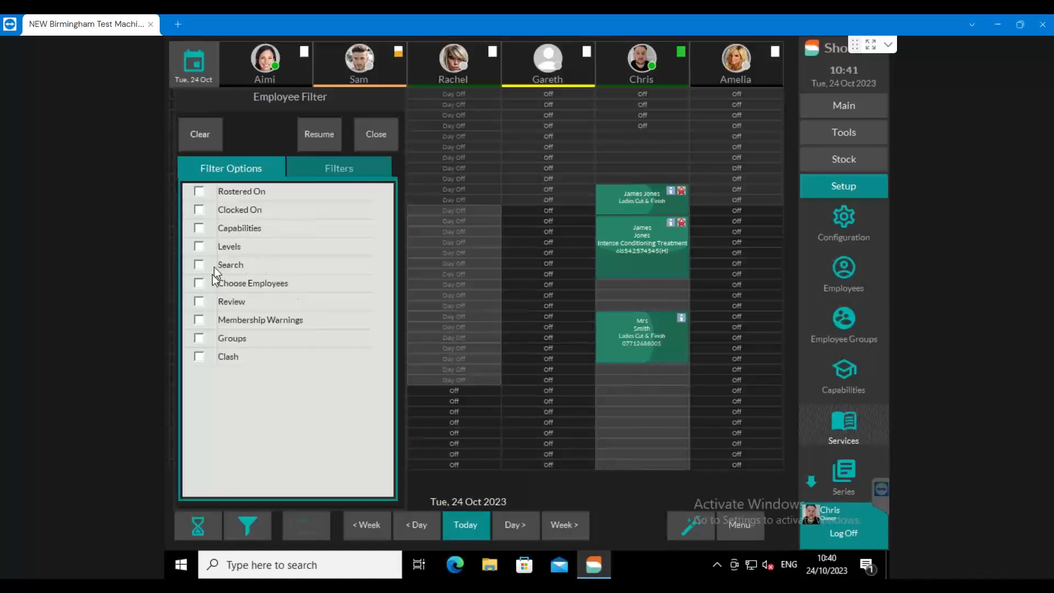
left_click(370, 129)
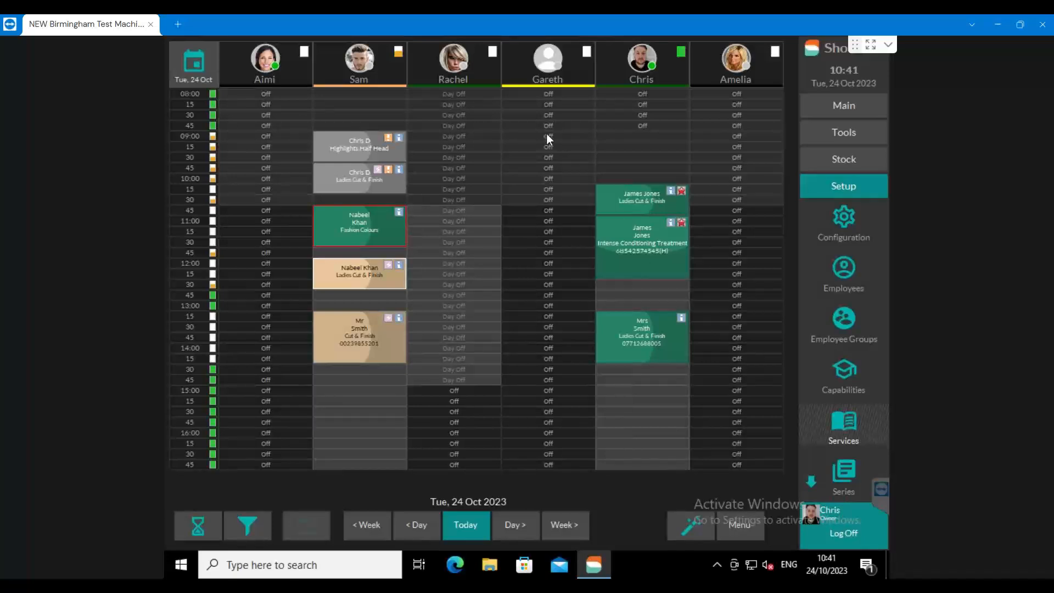
- Open the Artistic Director's performance screen, browse the other employees' figures and return to the Artistic Director
left_click(395, 75)
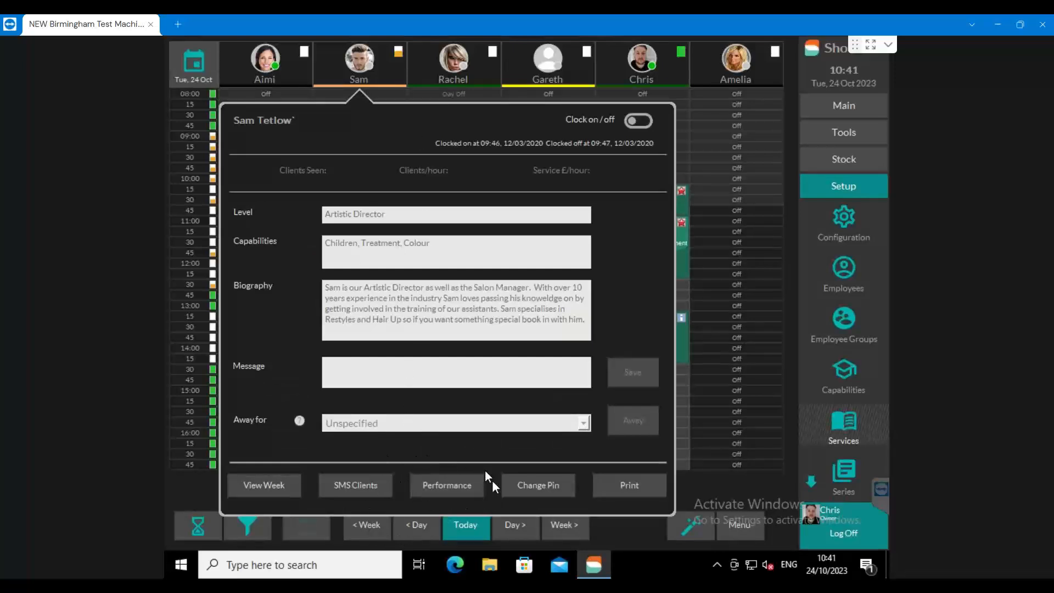
left_click(442, 482)
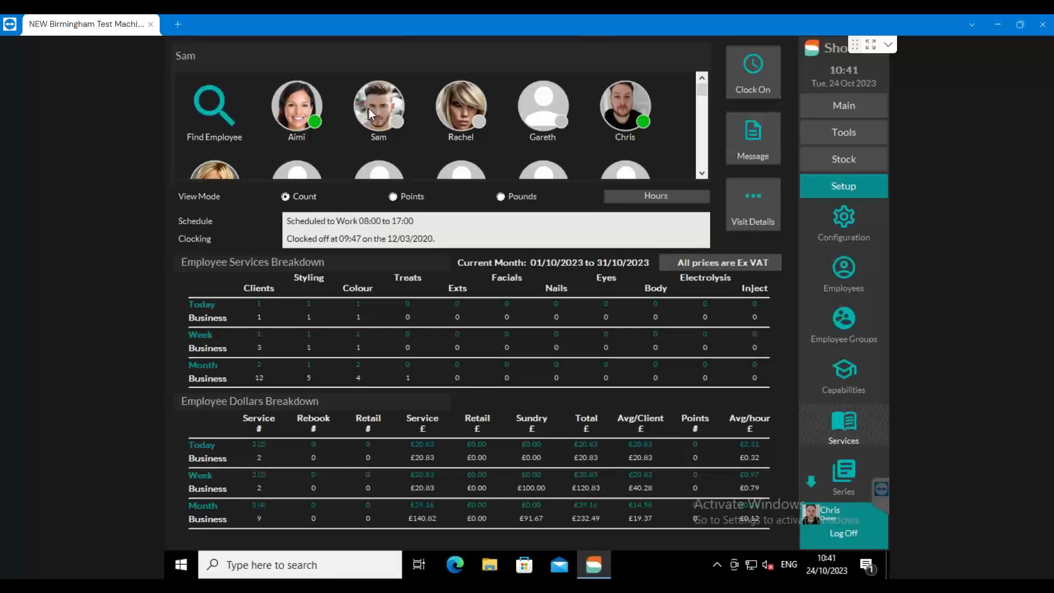
left_click(468, 87)
left_click(532, 99)
left_click(616, 104)
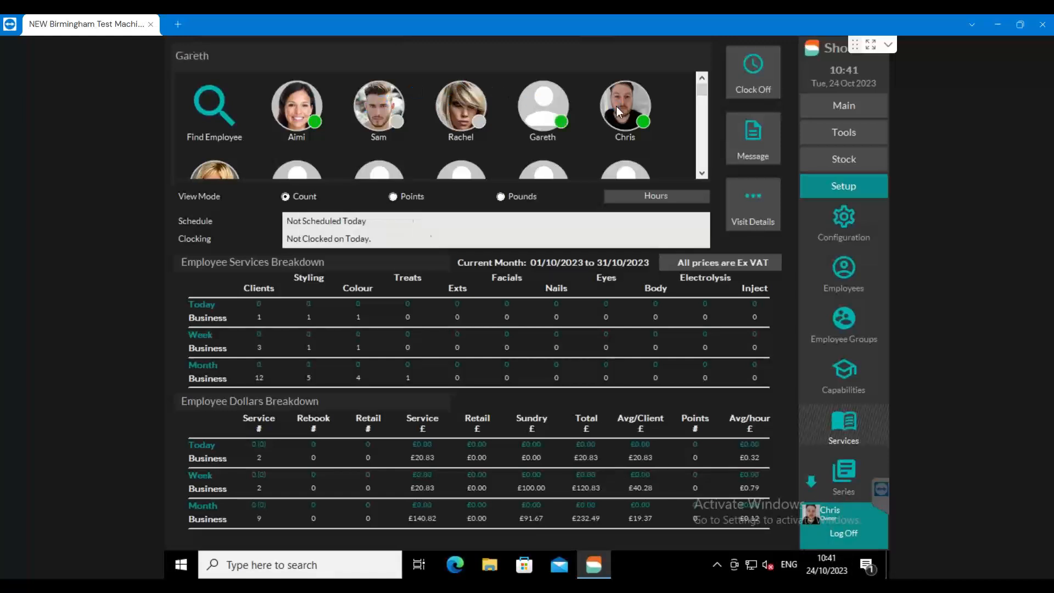
left_click(376, 106)
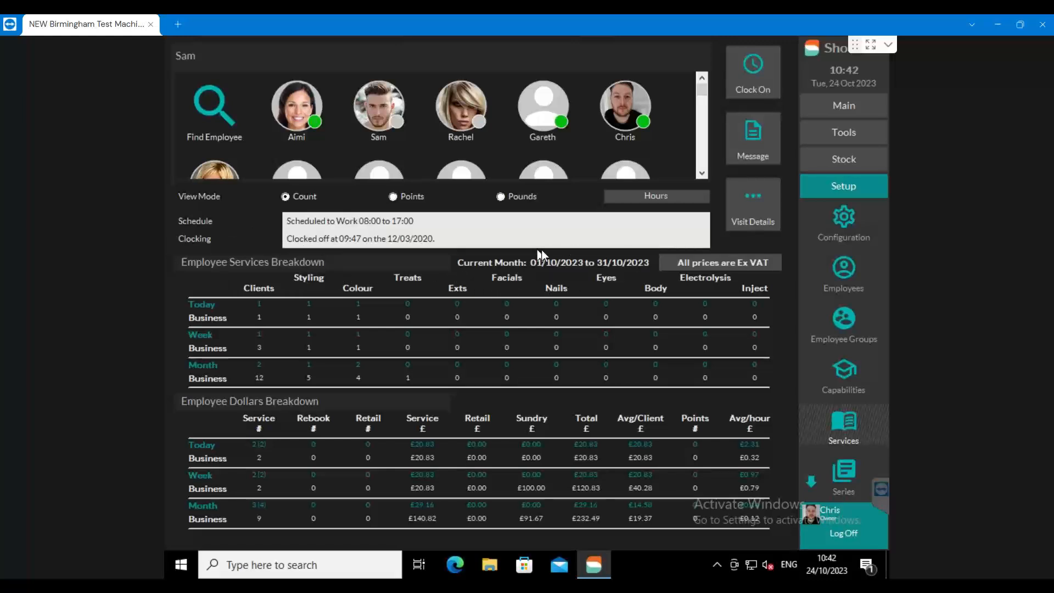
- Show the performance prices including VAT and view the Top Barber's and Senior Stylist's figures
left_click(734, 264)
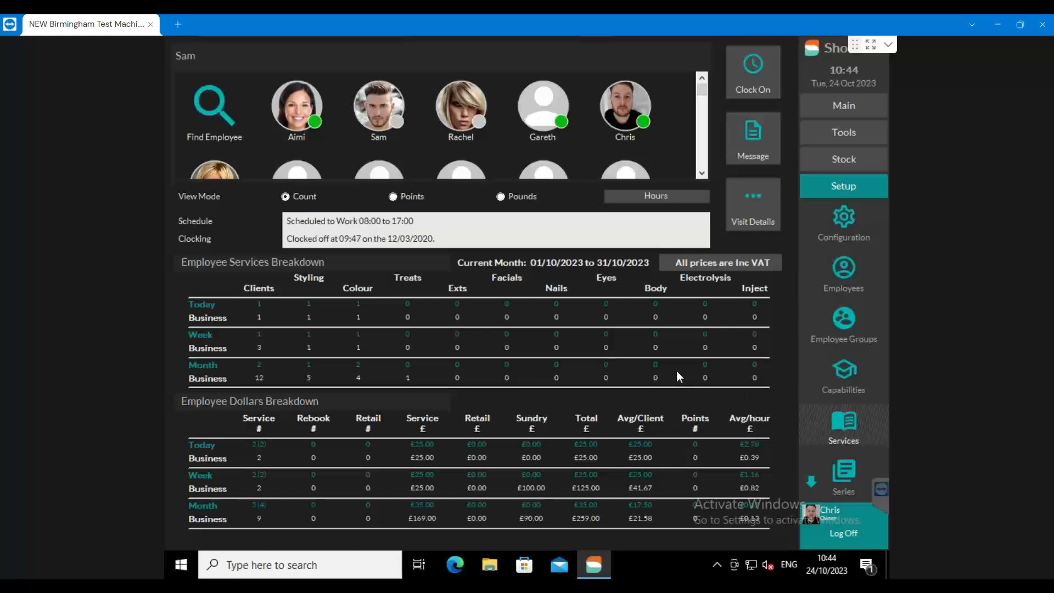
left_click(469, 116)
left_click(540, 106)
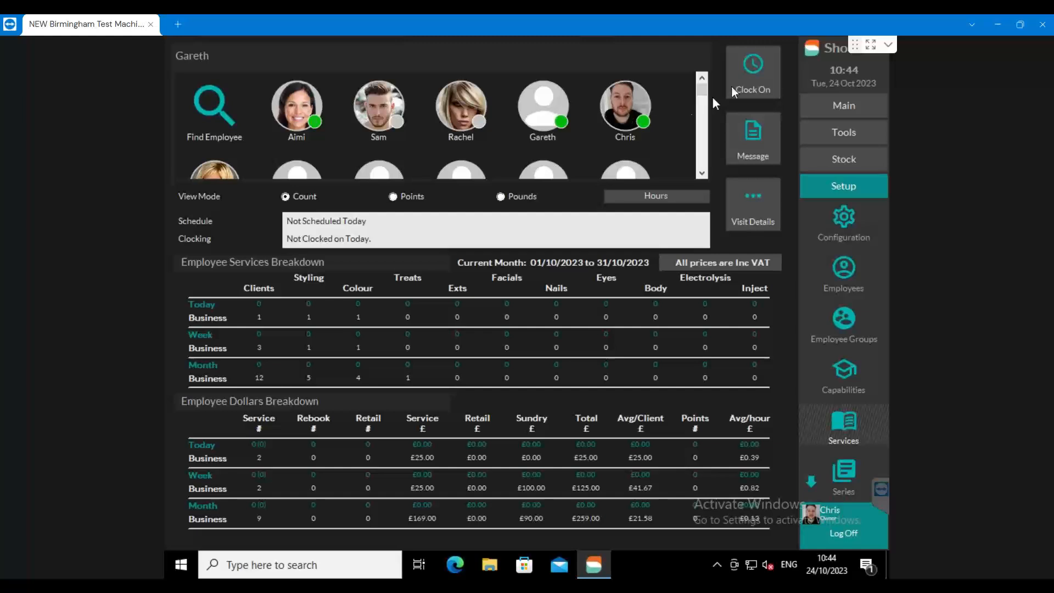
- Return to the appointment book, review the Artistic Director's print options for the day and cancel them
left_click(830, 107)
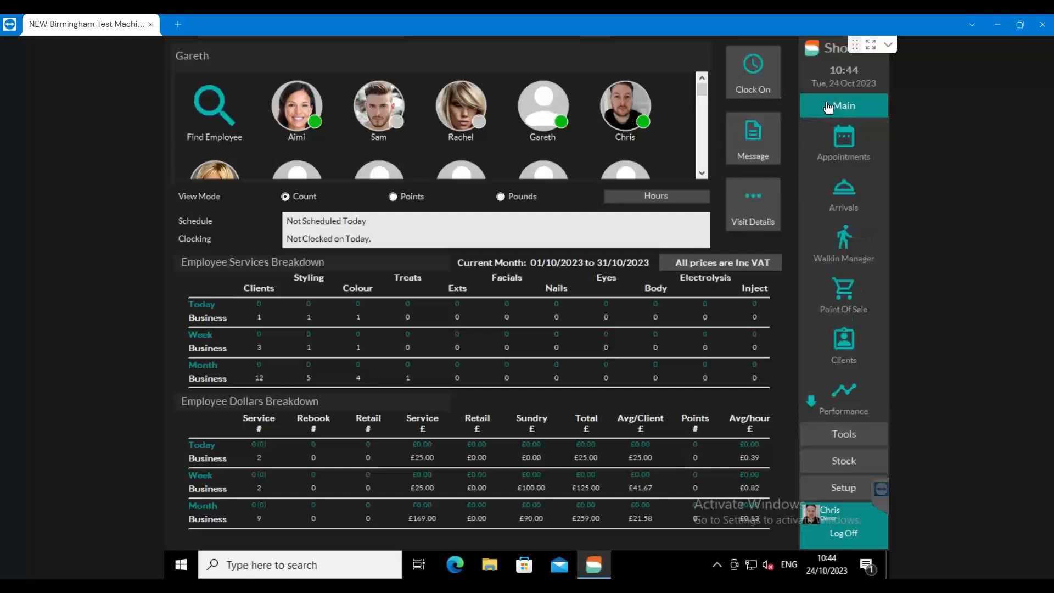
left_click(843, 146)
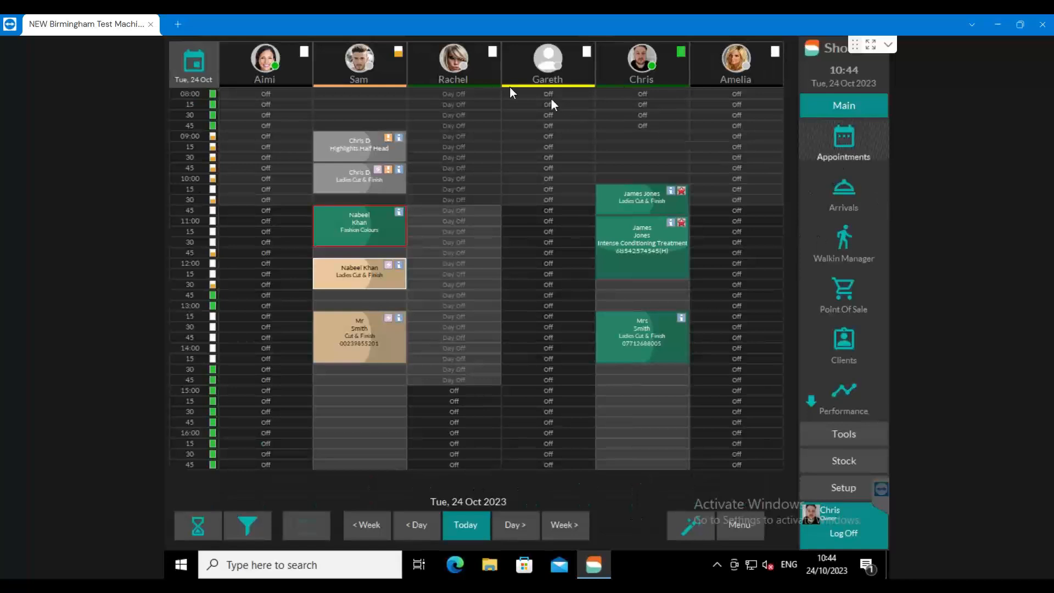
left_click(389, 72)
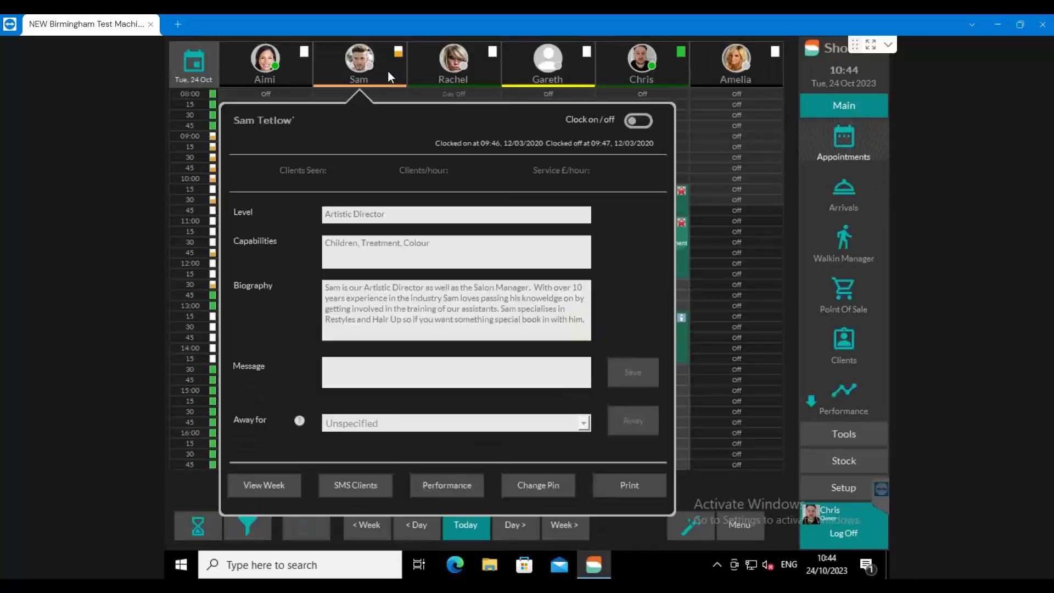
left_click(645, 485)
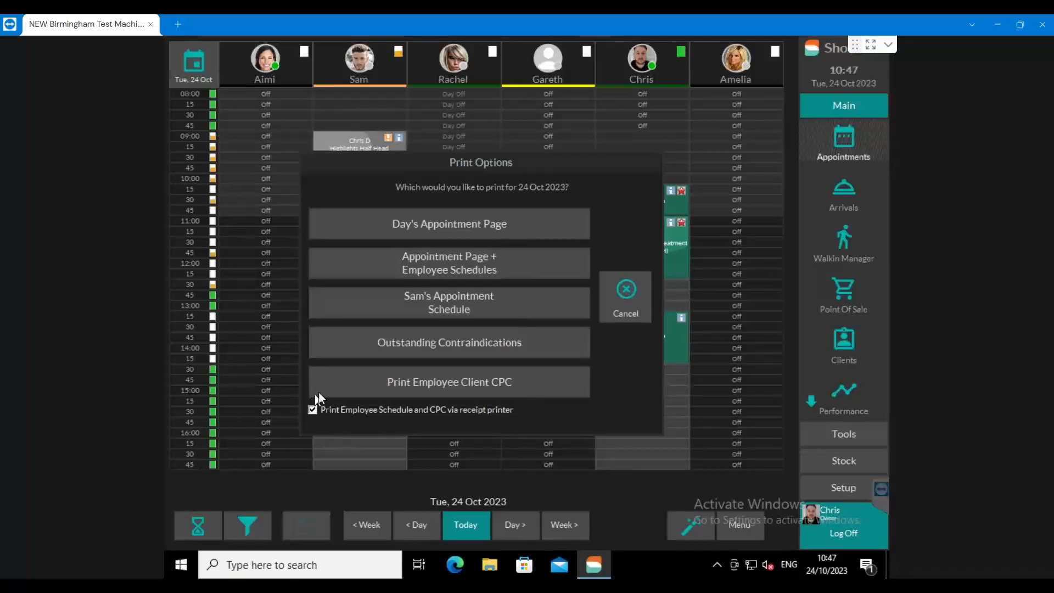
left_click(632, 287)
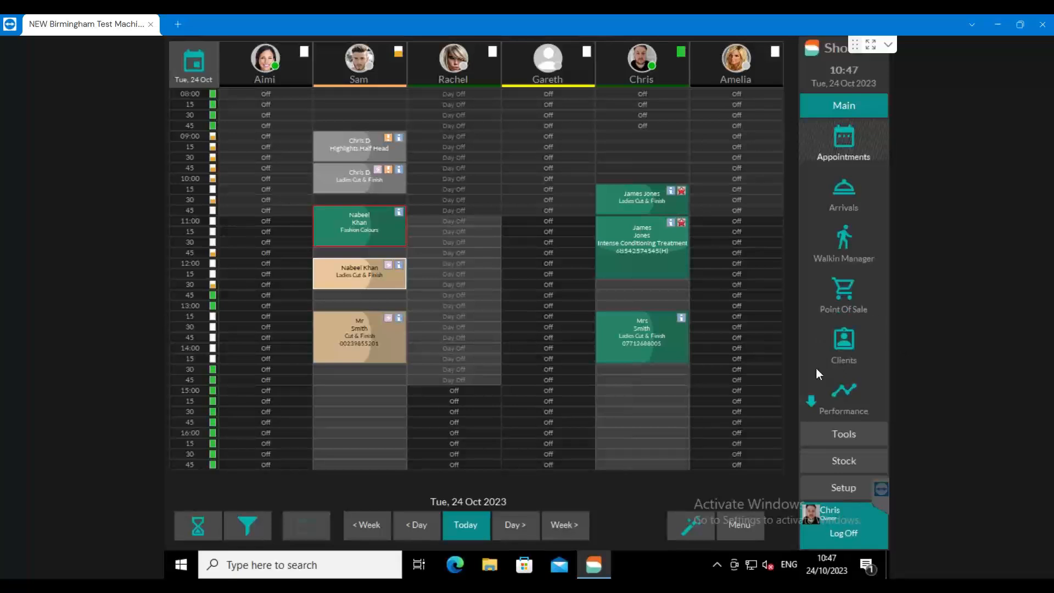
- Open the profile of the client booked for Fashion Colours at 10:45 and check the message and refreshment fields
double_click(357, 217)
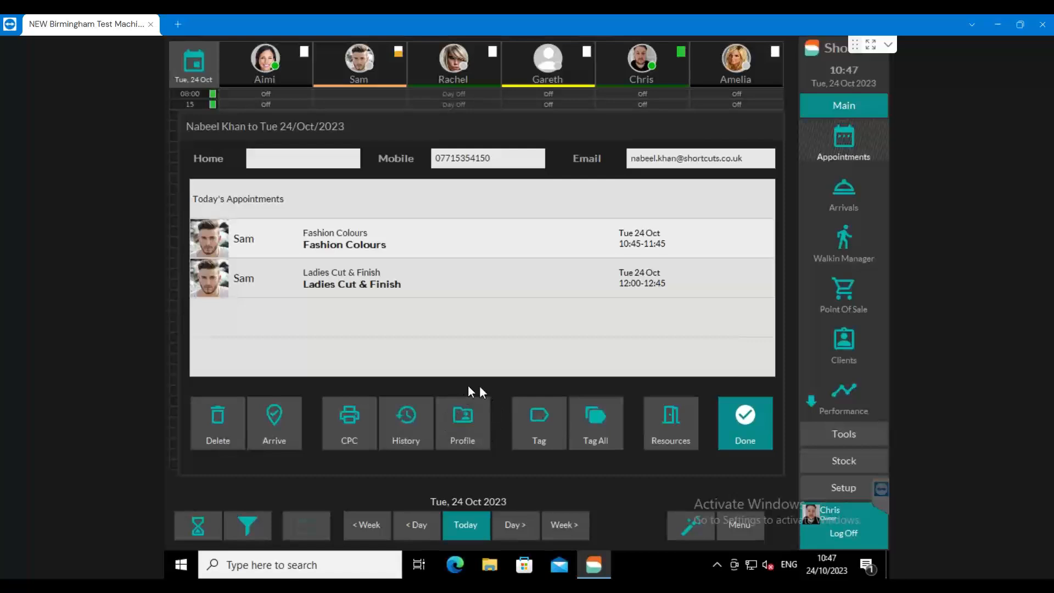
left_click(460, 423)
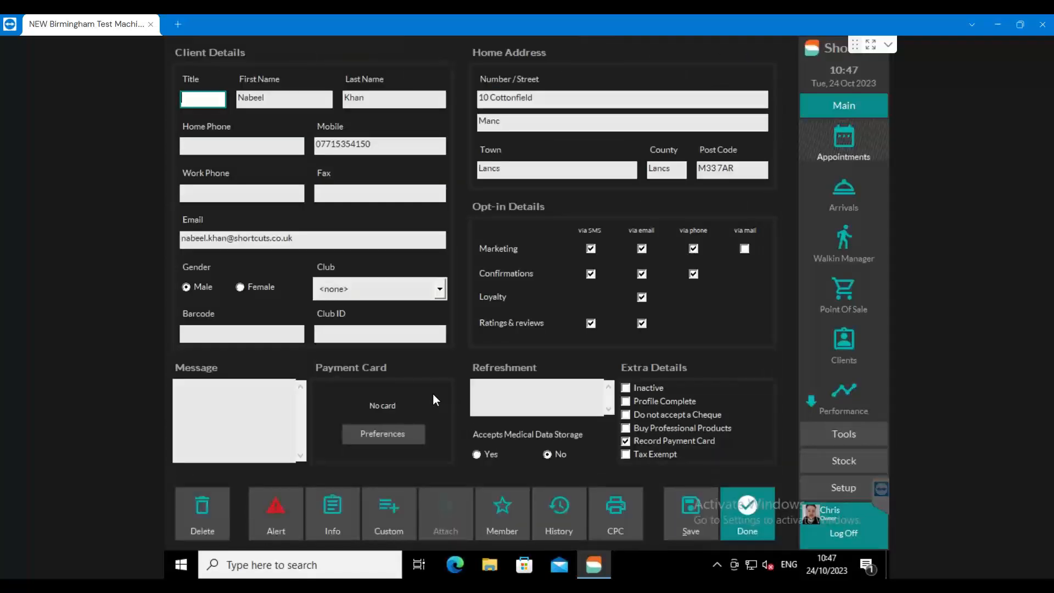
left_click(196, 385)
left_click(504, 391)
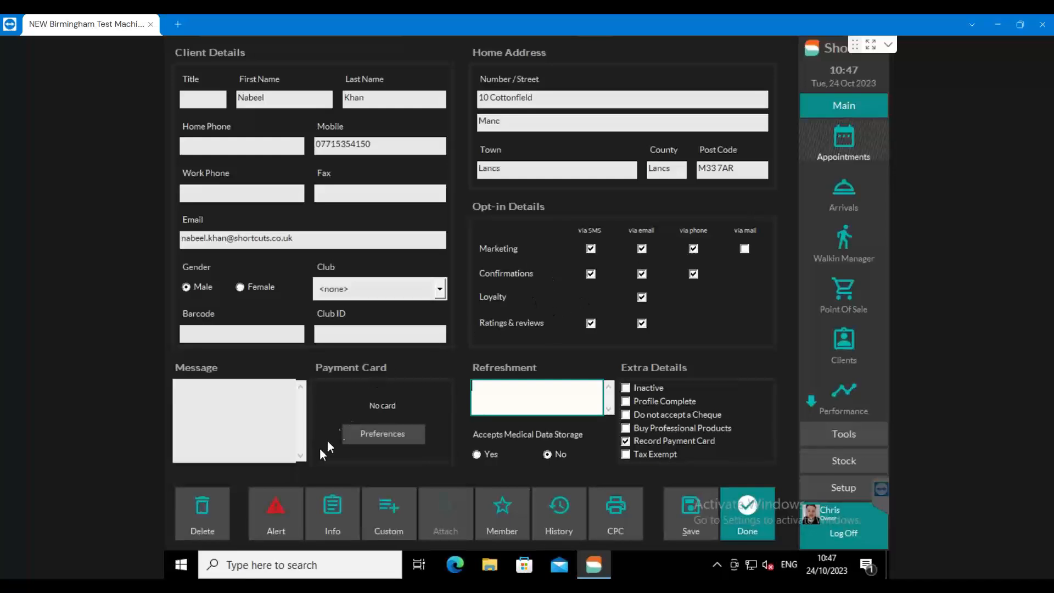
- Enter "Allergy to latex" in the message history of the client's alert message and close the alert
left_click(255, 520)
left_click(401, 313)
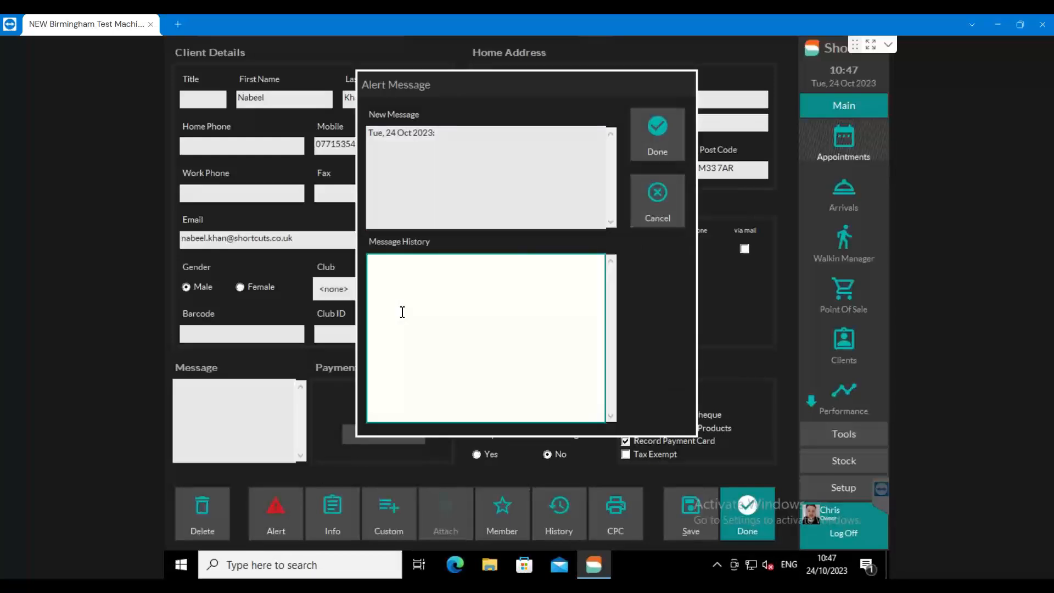
type("Allergy to latex")
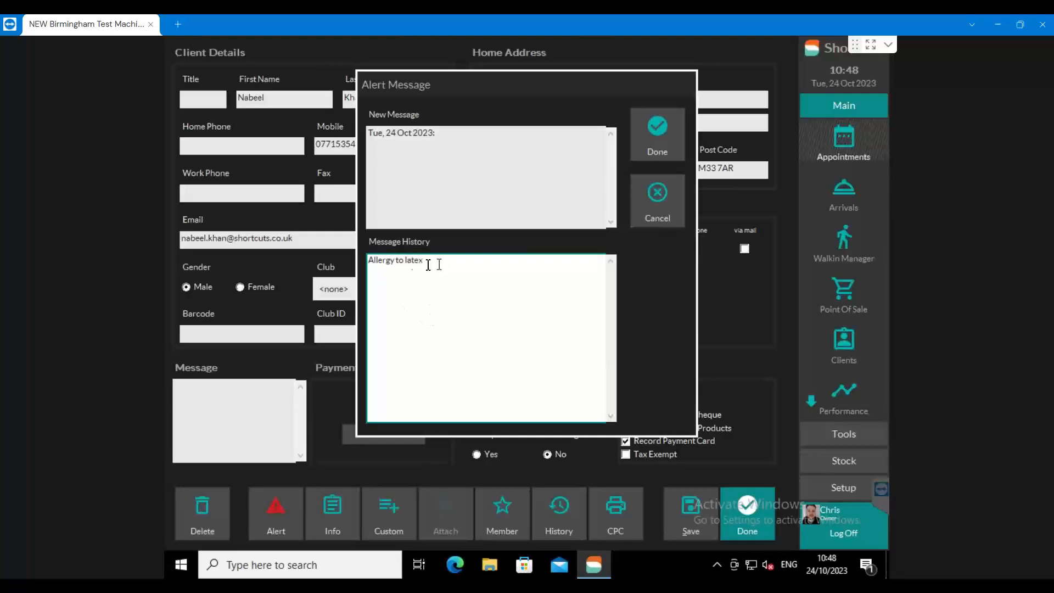
left_click_drag(435, 261, 331, 265)
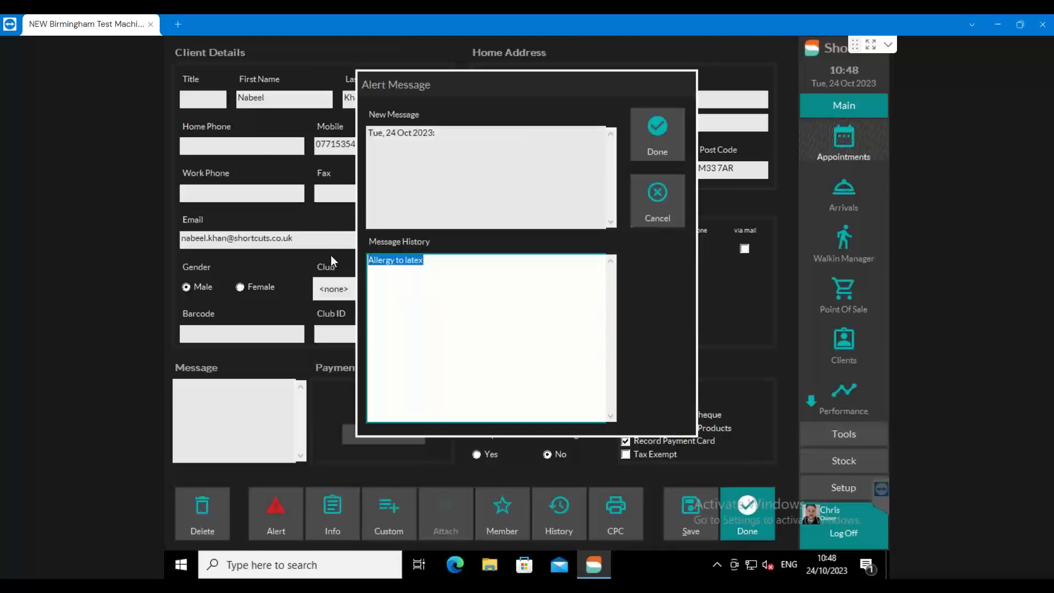
left_click(659, 140)
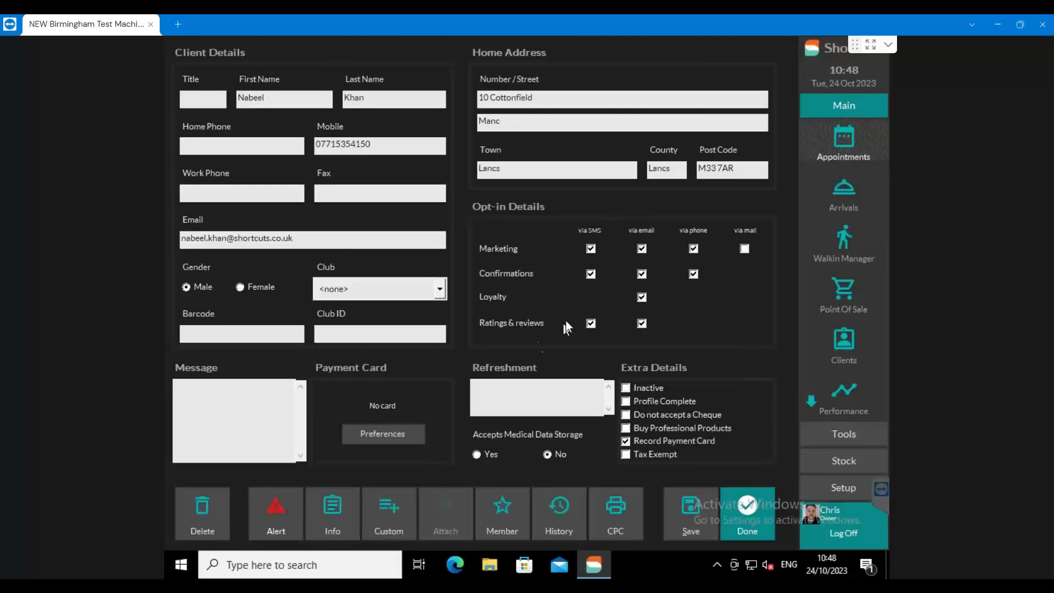
- Open the client's history and add a visit note for today reading "8.13 20 vol toned with Richesse"
left_click(555, 509)
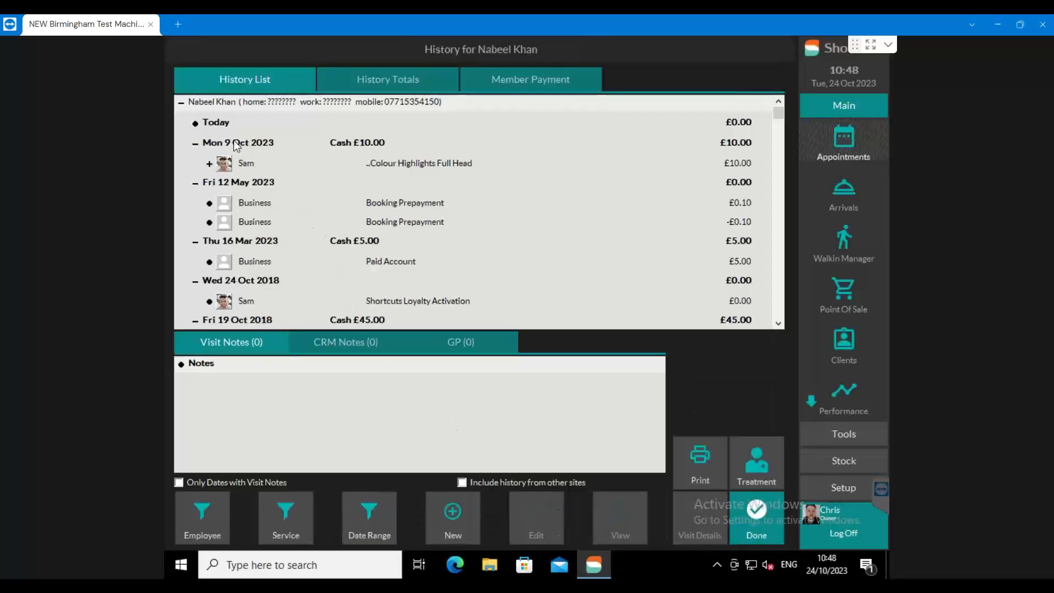
left_click(224, 124)
left_click(239, 142)
left_click(249, 160)
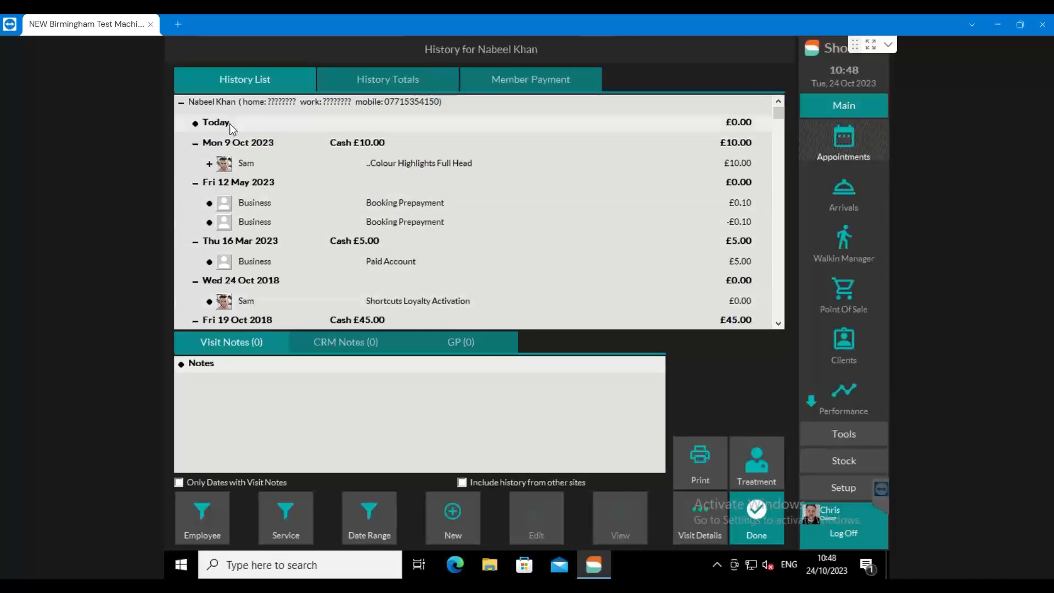
left_click(453, 509)
left_click(358, 242)
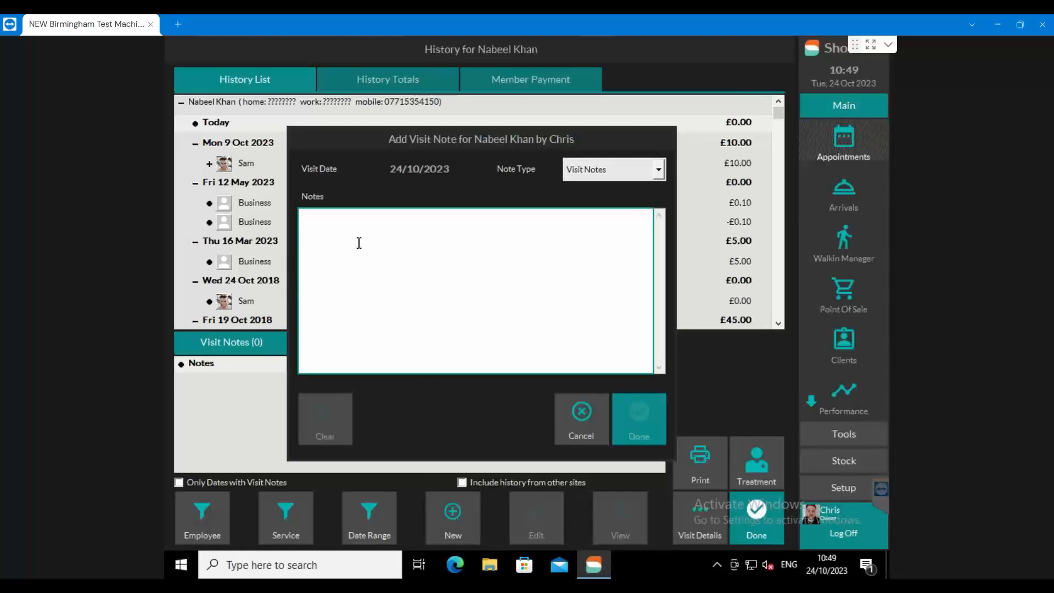
type("8.13 20 vol toned with Richesse")
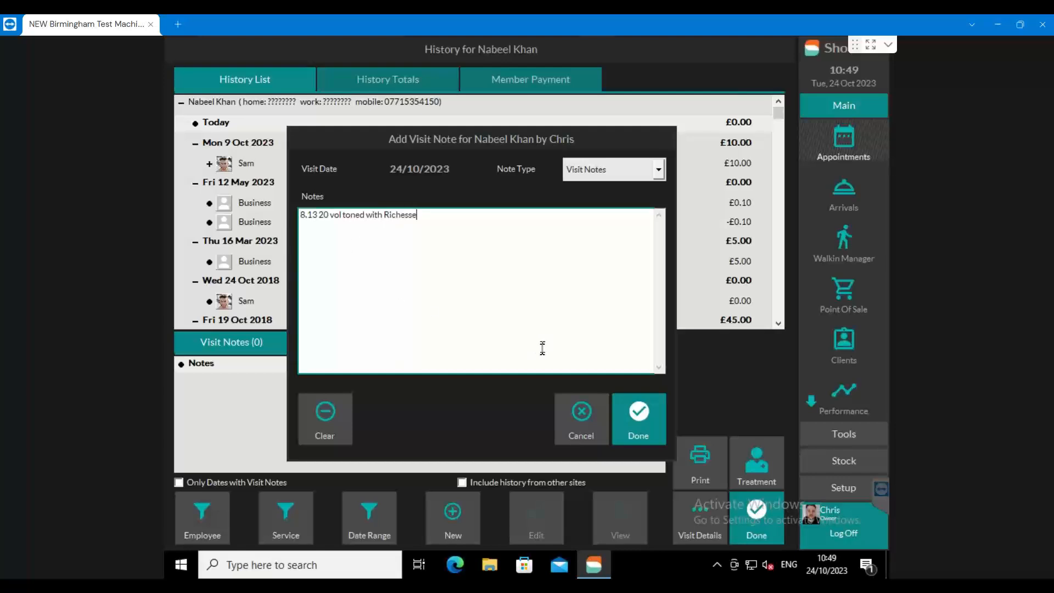
left_click(637, 411)
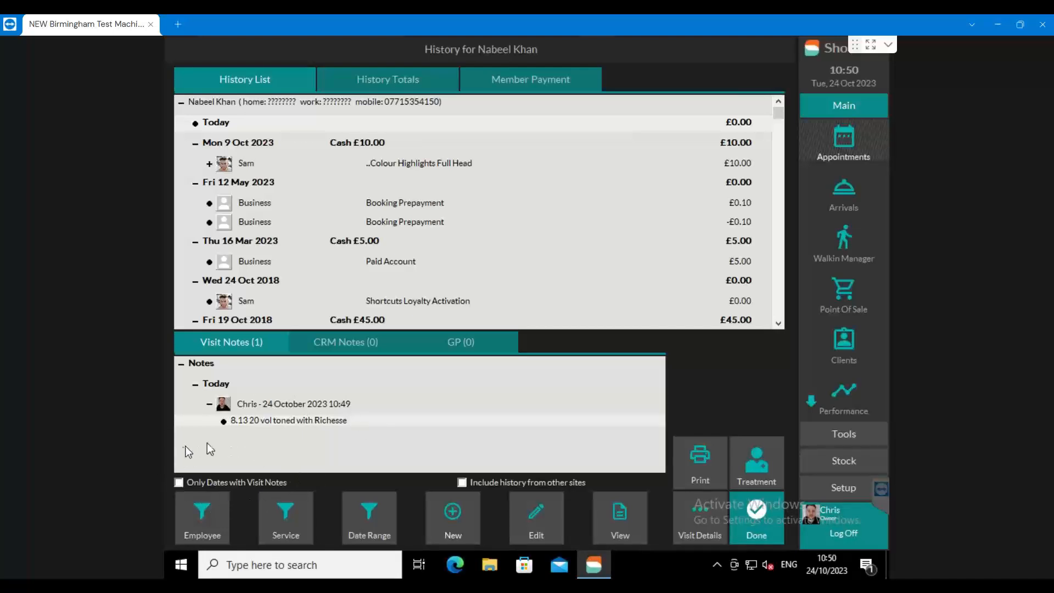
- Filter the client's history to only dates with visit notes, then to 1–24 October 2023, clearing each filter
left_click(183, 481)
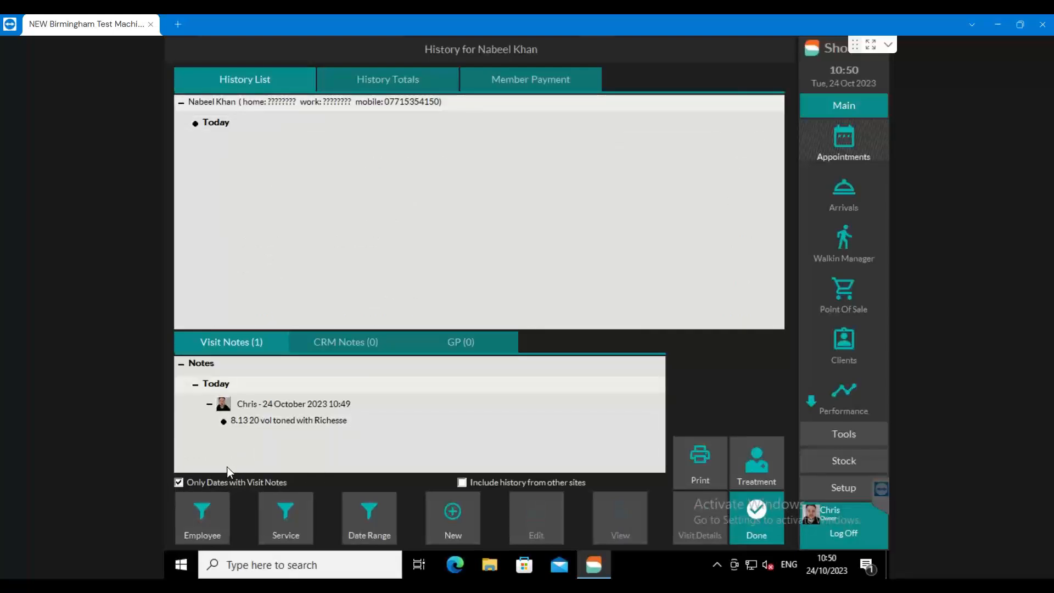
left_click(179, 482)
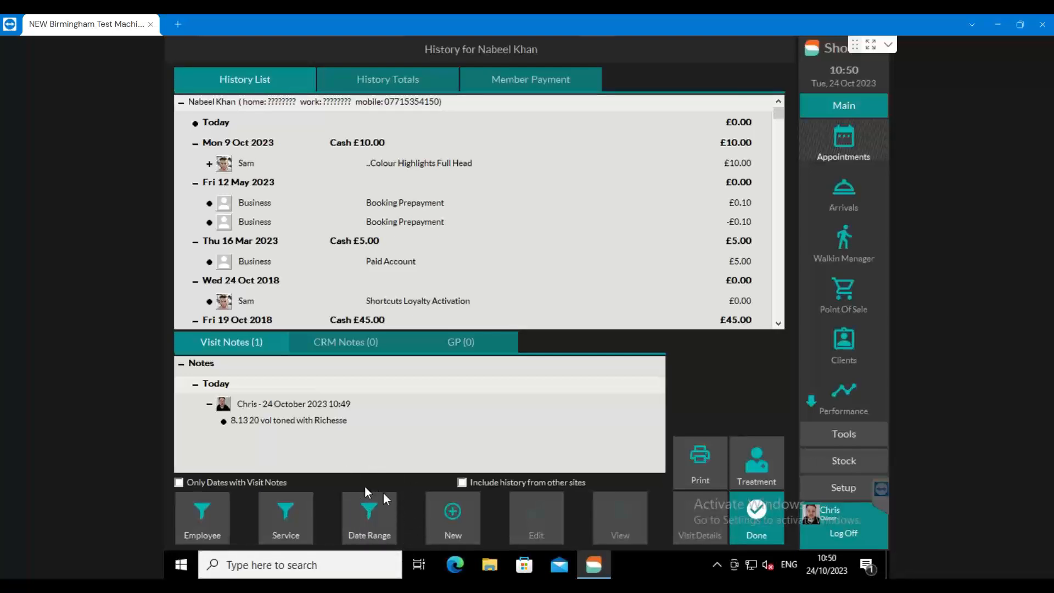
left_click(378, 517)
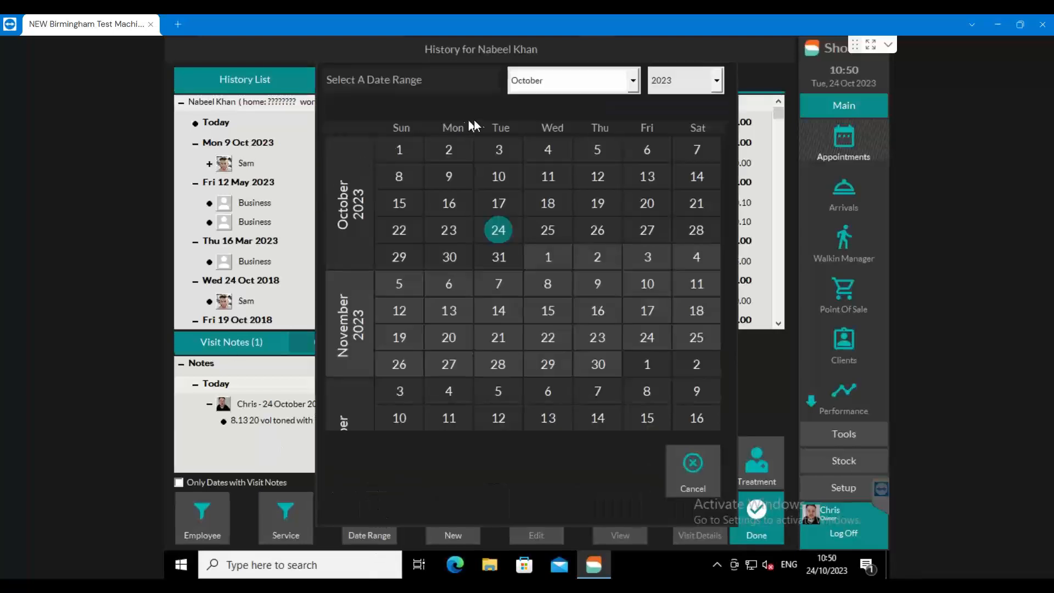
left_click(400, 147)
left_click(515, 219)
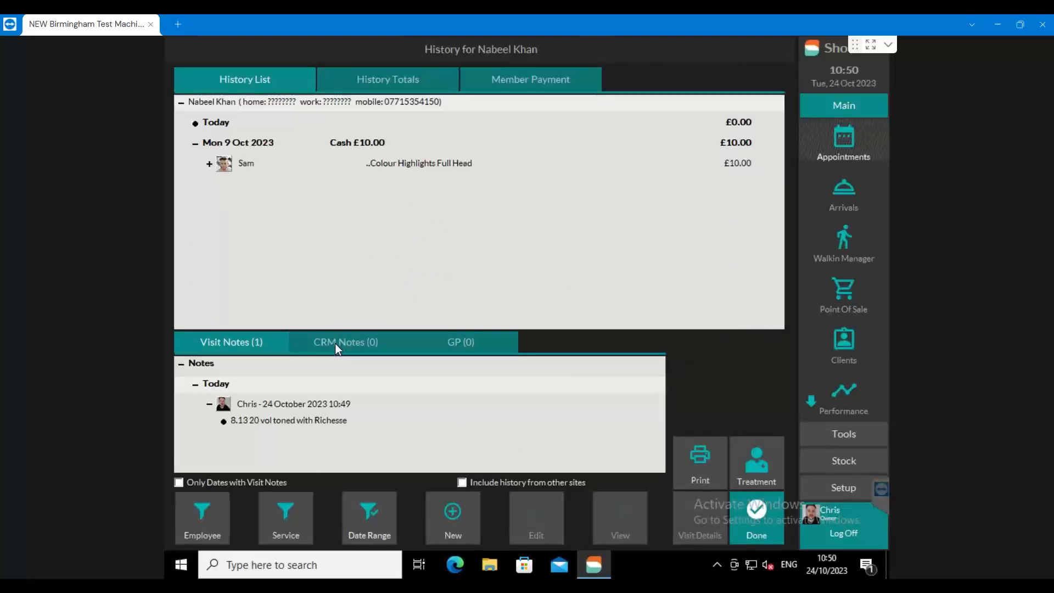
left_click(377, 502)
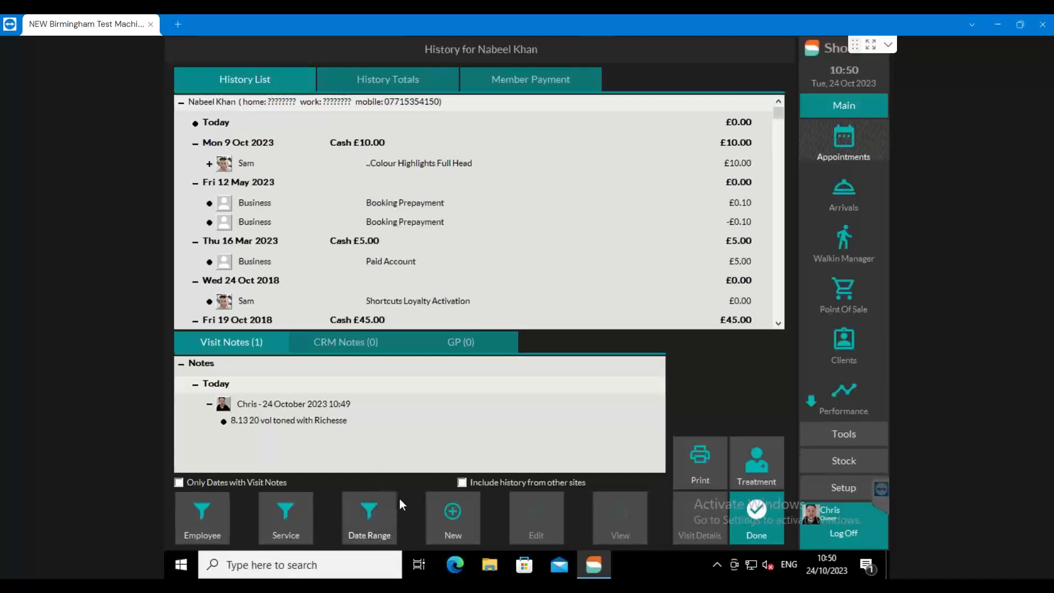
- Look at the history's service filter, cancel the selection and return to the client's profile
left_click(284, 503)
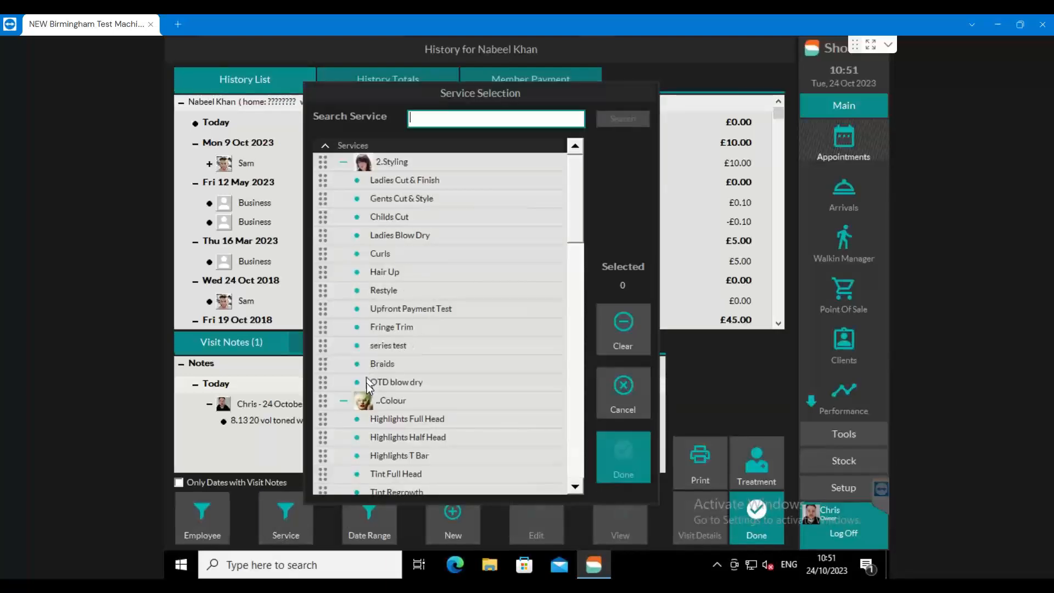
left_click(622, 403)
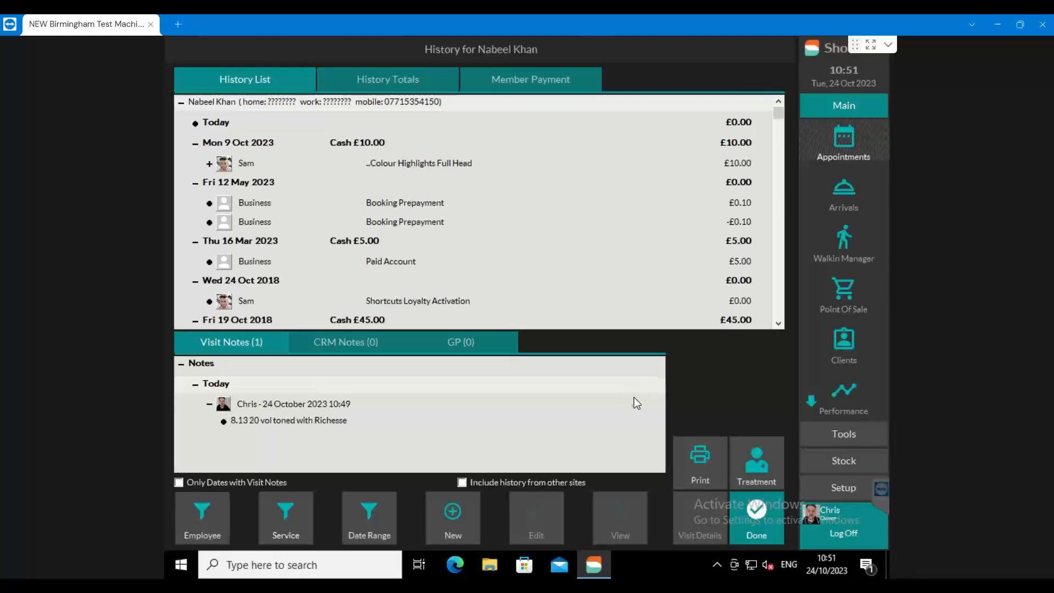
left_click(763, 504)
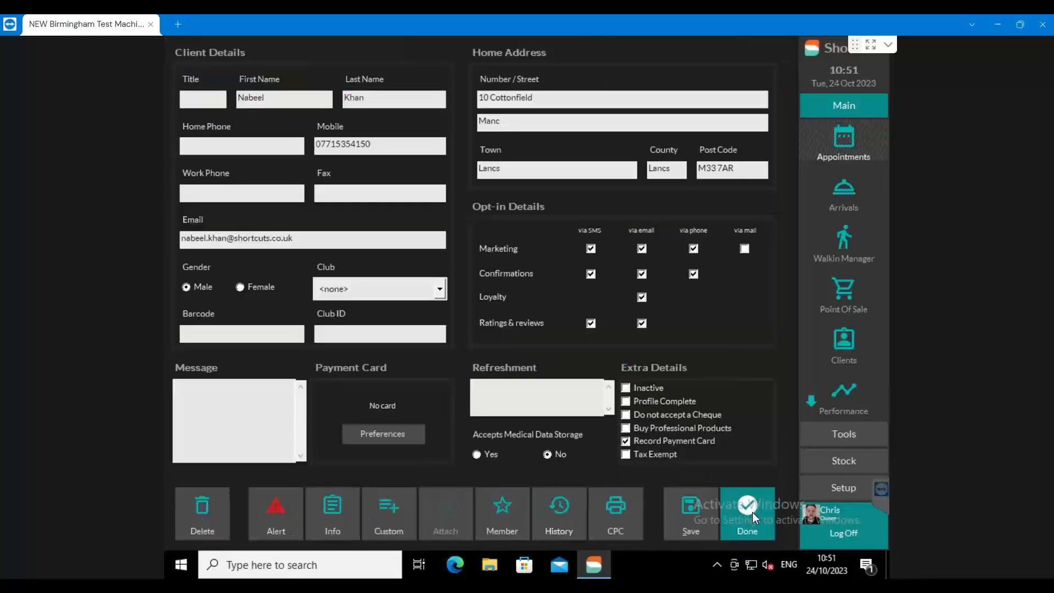
- Return to the appointment book, start a new appointment search and choose the second client found by first name
left_click(752, 512)
left_click(748, 425)
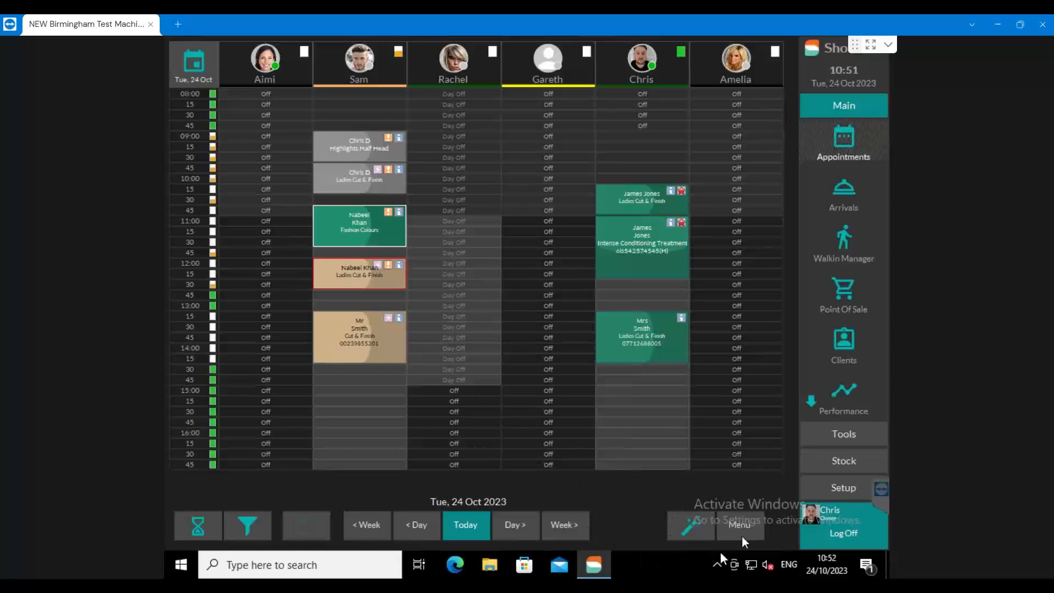
left_click(692, 526)
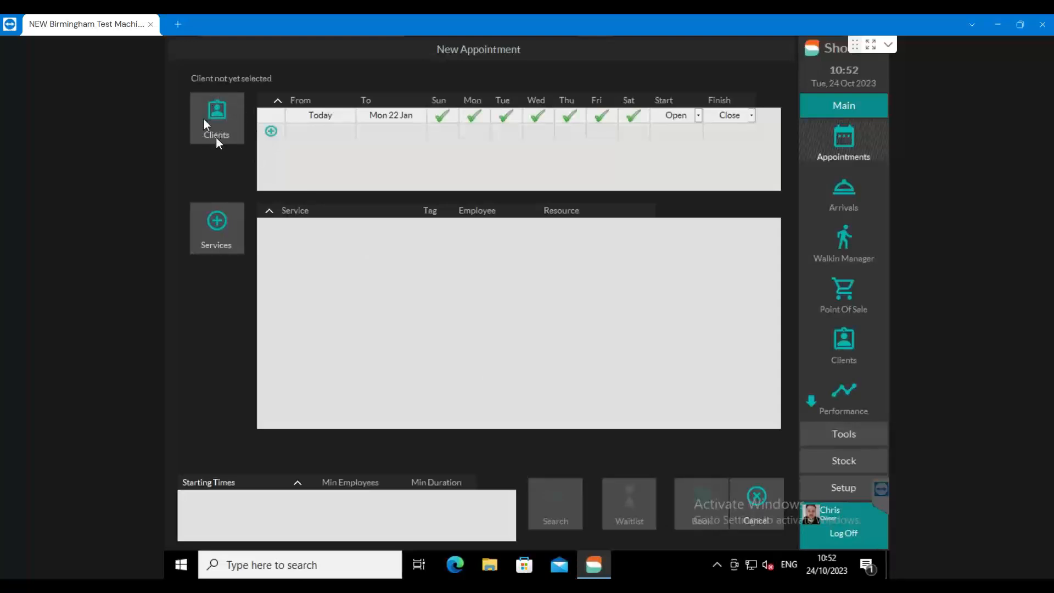
left_click(216, 109)
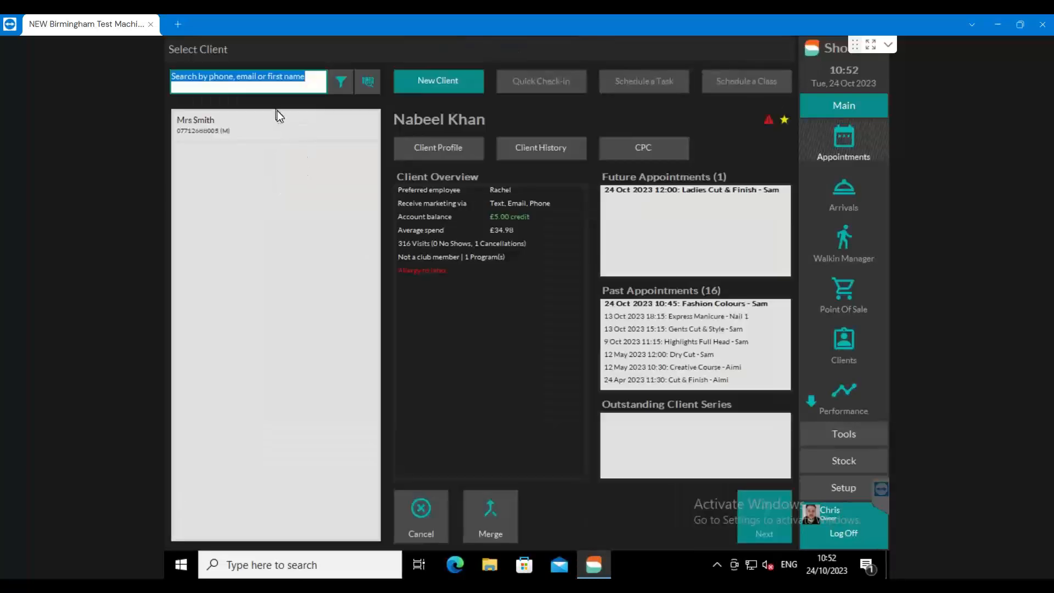
type("stacey")
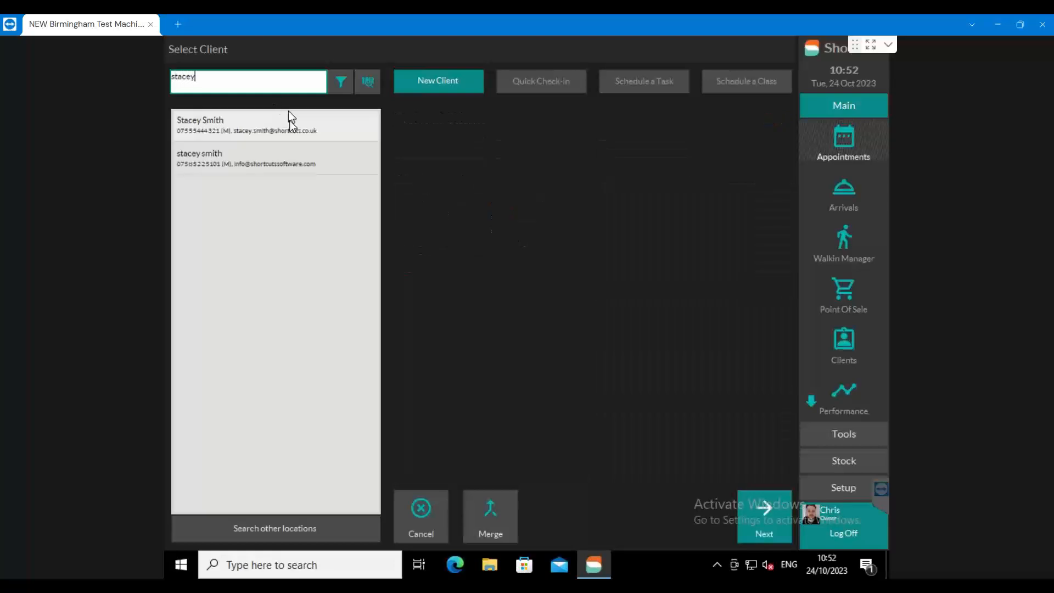
left_click(231, 153)
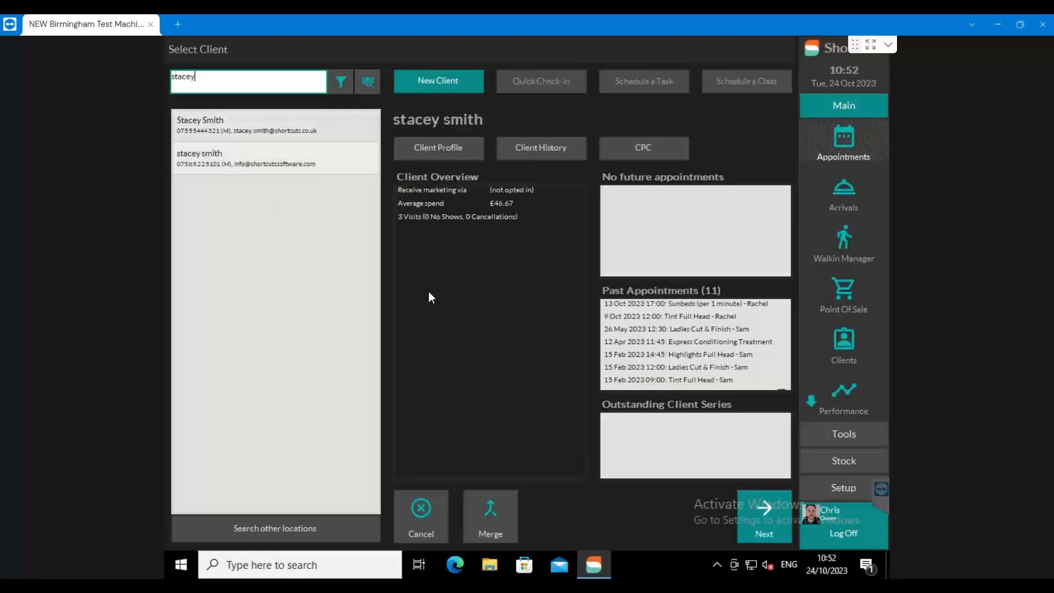
left_click(755, 502)
left_click(717, 488)
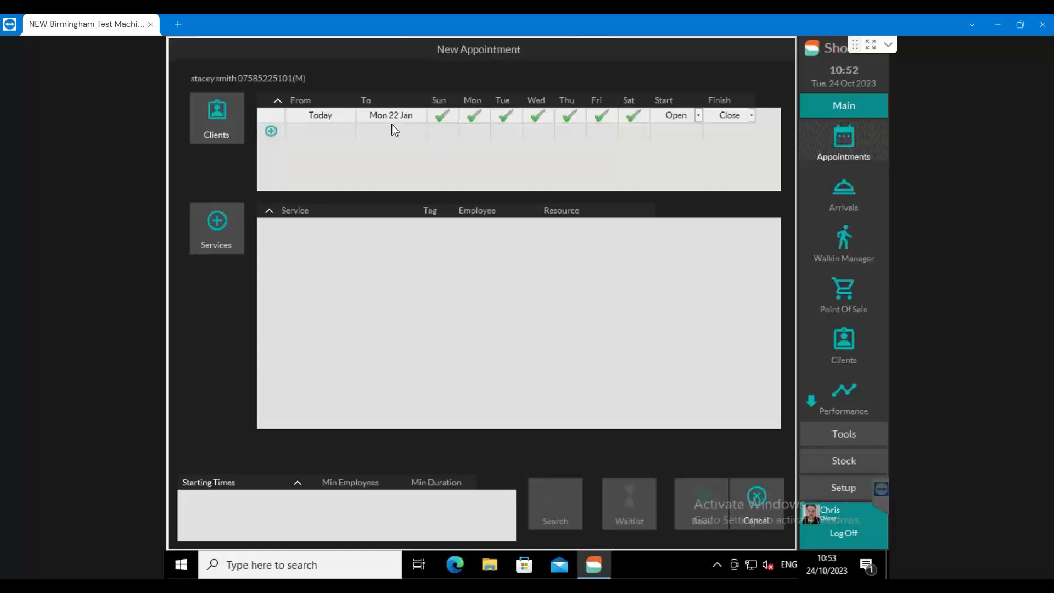
- Restrict the appointment search to today by setting its end date to 24 October 2023 and enabling Tuesday
left_click(606, 116)
left_click(629, 119)
left_click(442, 117)
left_click(383, 117)
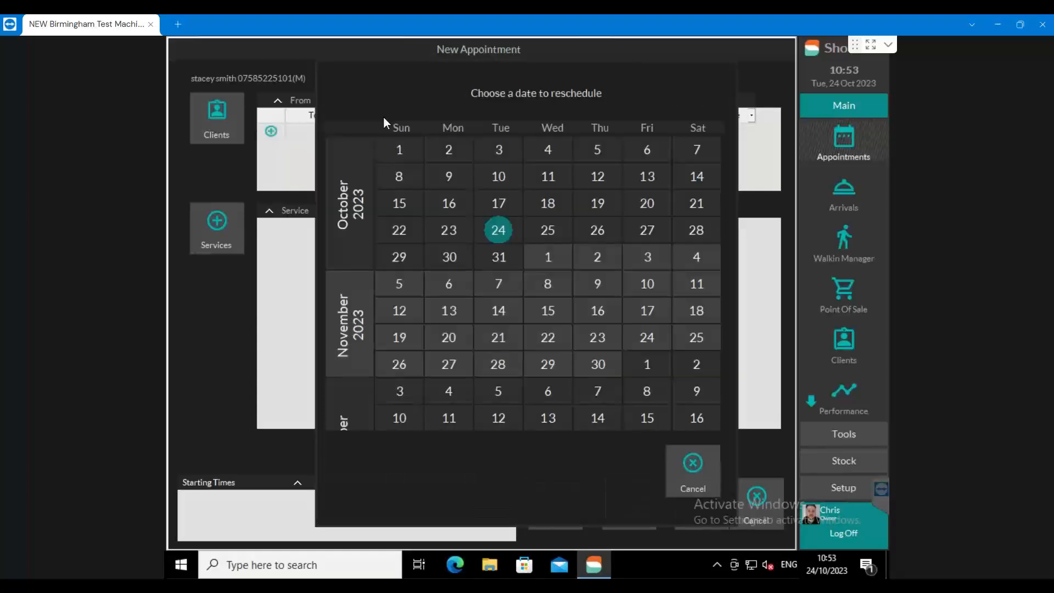
left_click(498, 228)
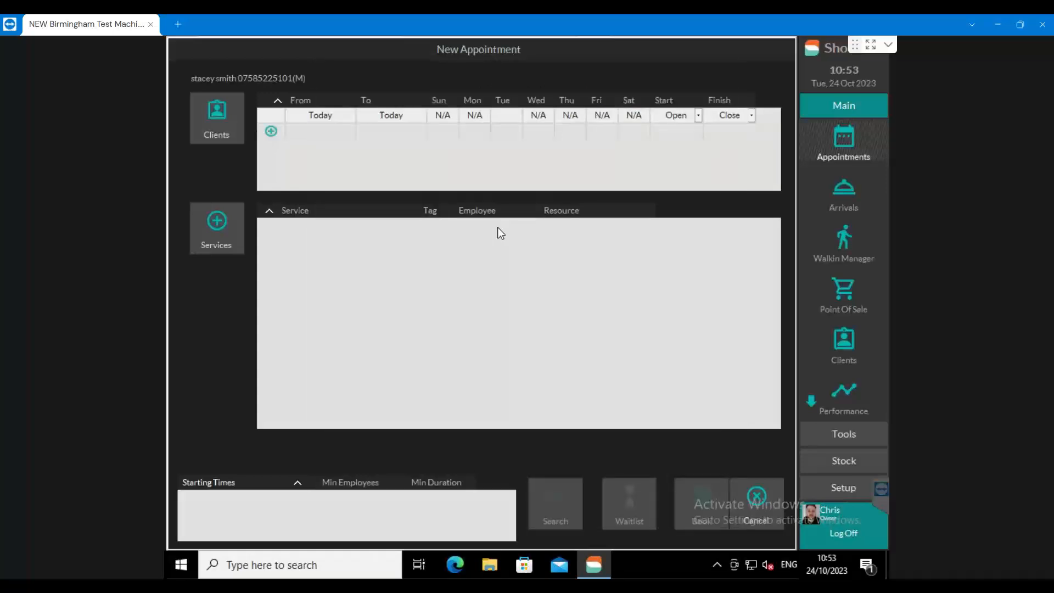
left_click(506, 118)
- Set the appointment search's time window to start at 10:00 and finish at 12:00
left_click(698, 115)
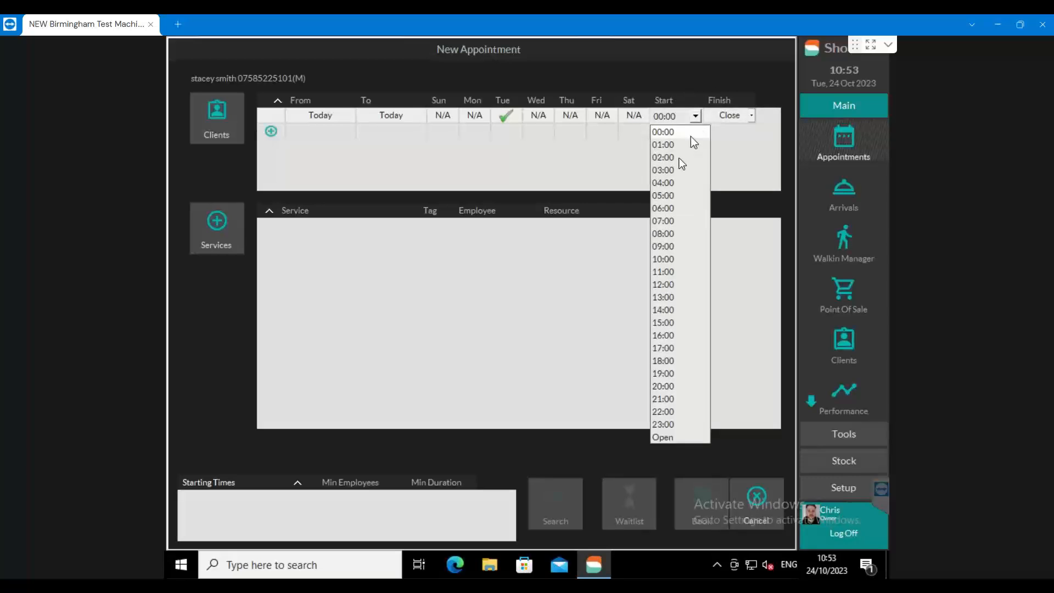
left_click(664, 259)
left_click(750, 116)
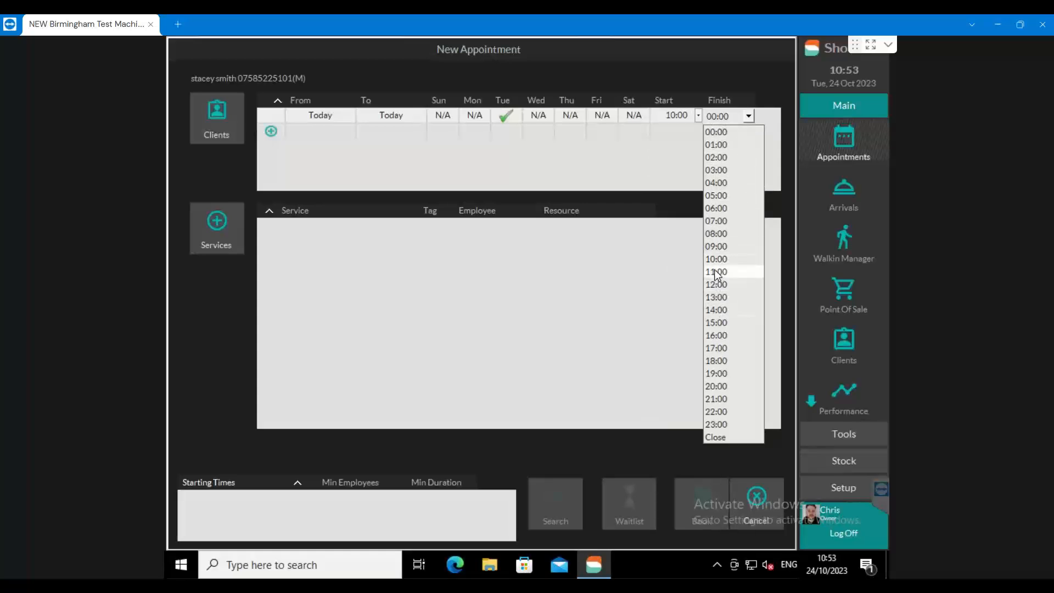
left_click(716, 284)
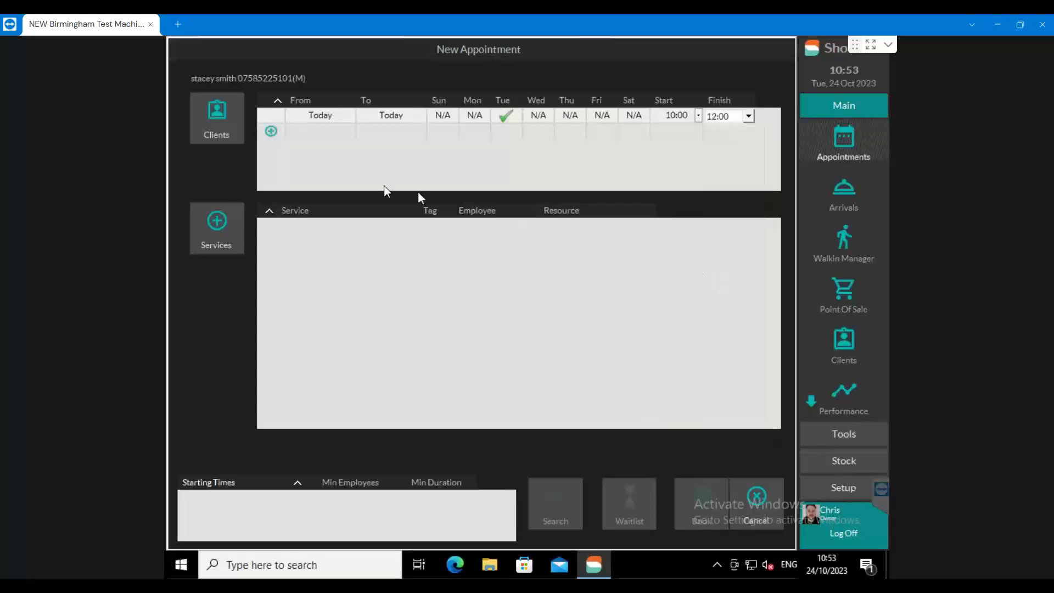
- Add Highlights Full Head from the client's previous services to the appointment search
left_click(219, 219)
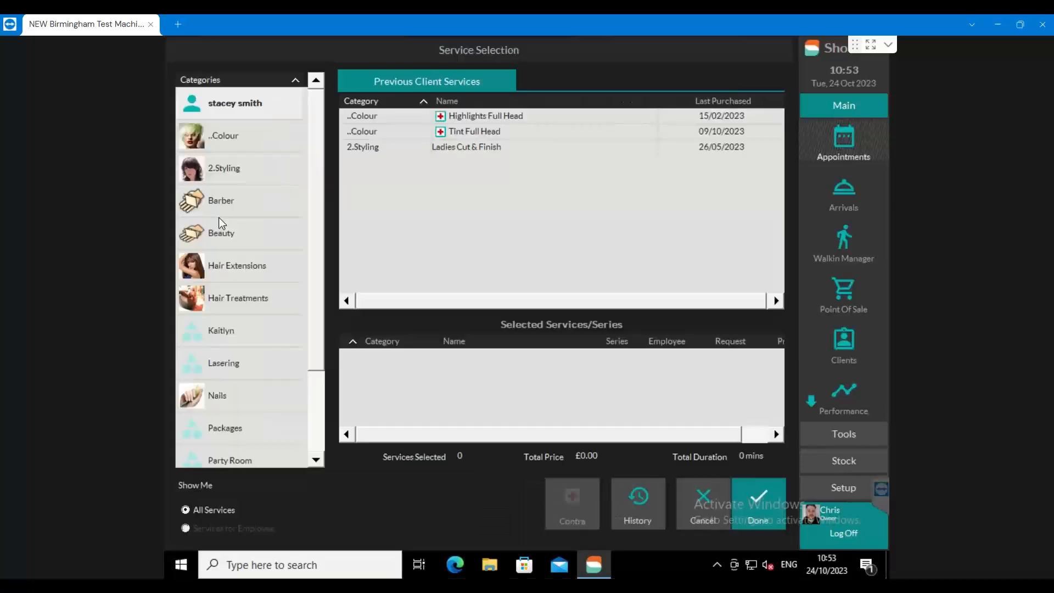
left_click(458, 116)
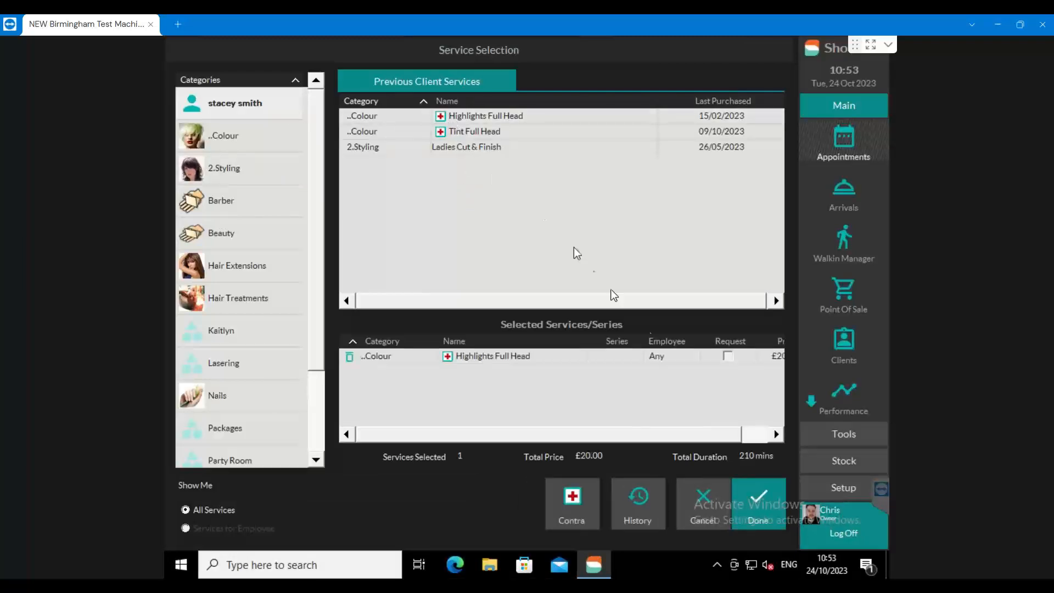
left_click(758, 496)
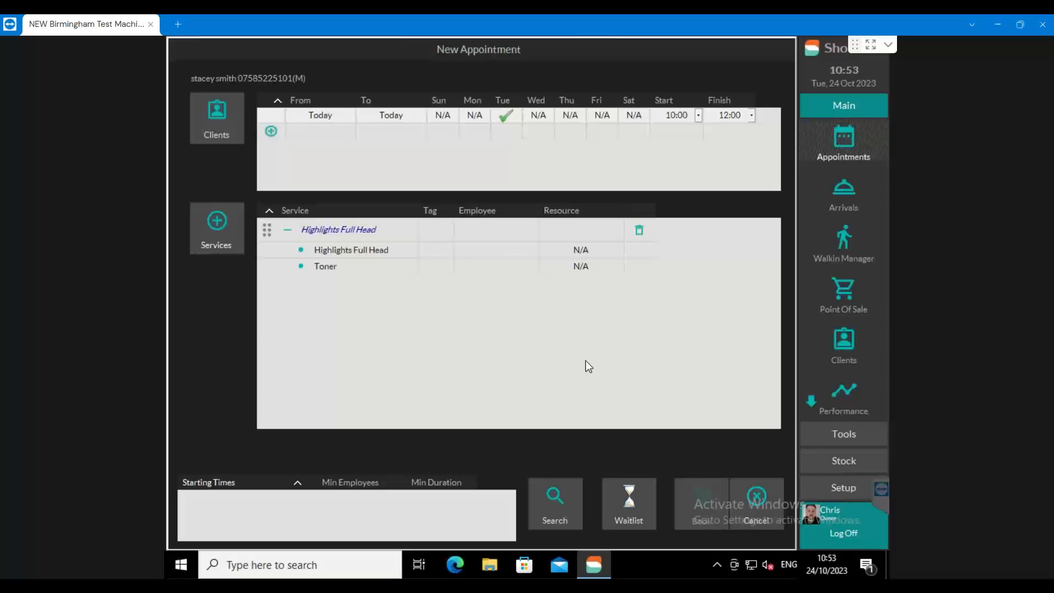
- Search for available times, add the client to the wait list and decline another search
left_click(558, 493)
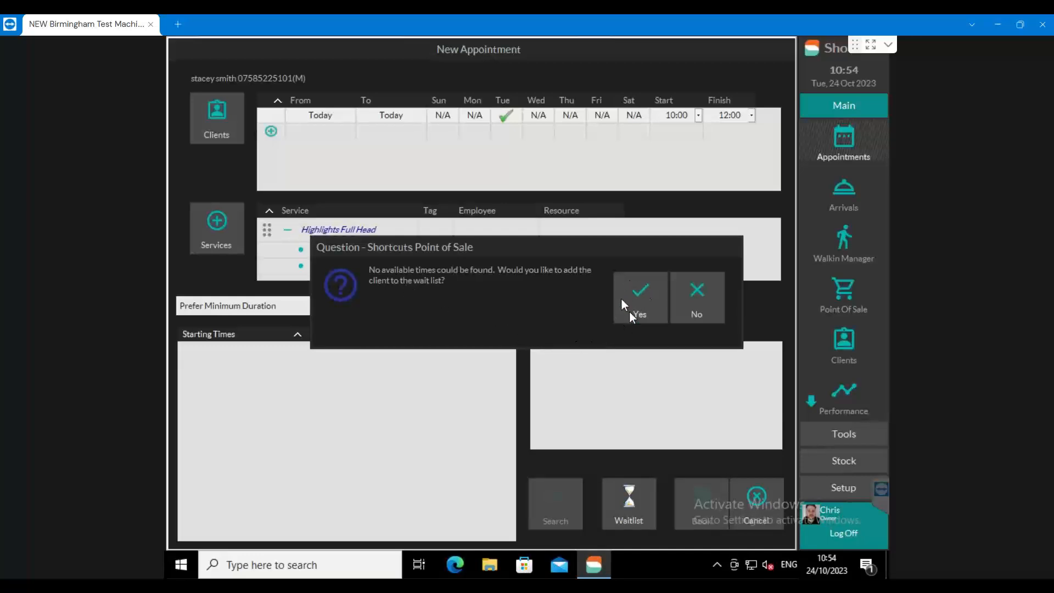
left_click(636, 296)
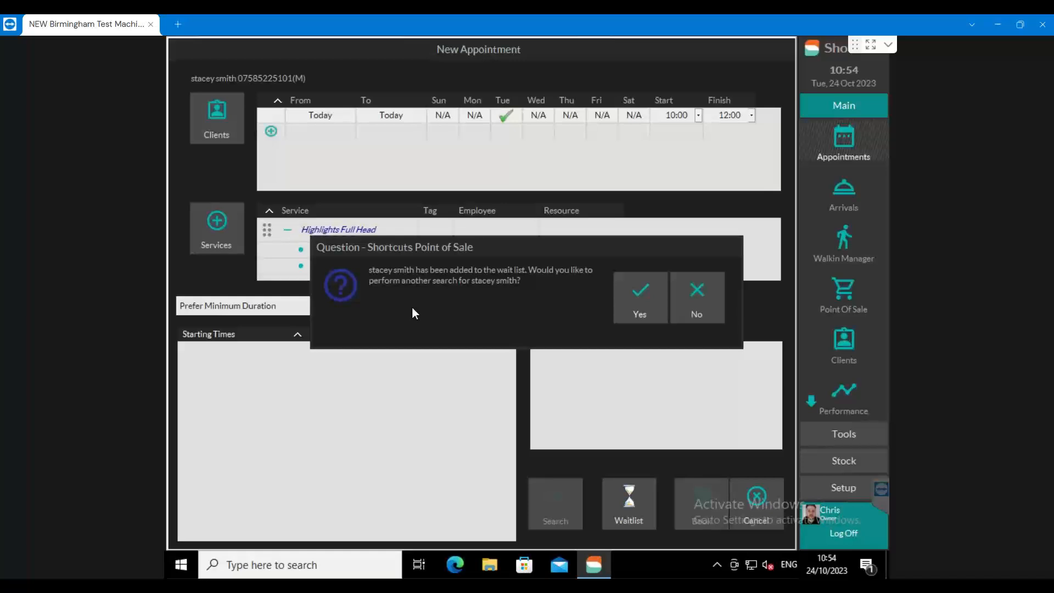
left_click(710, 294)
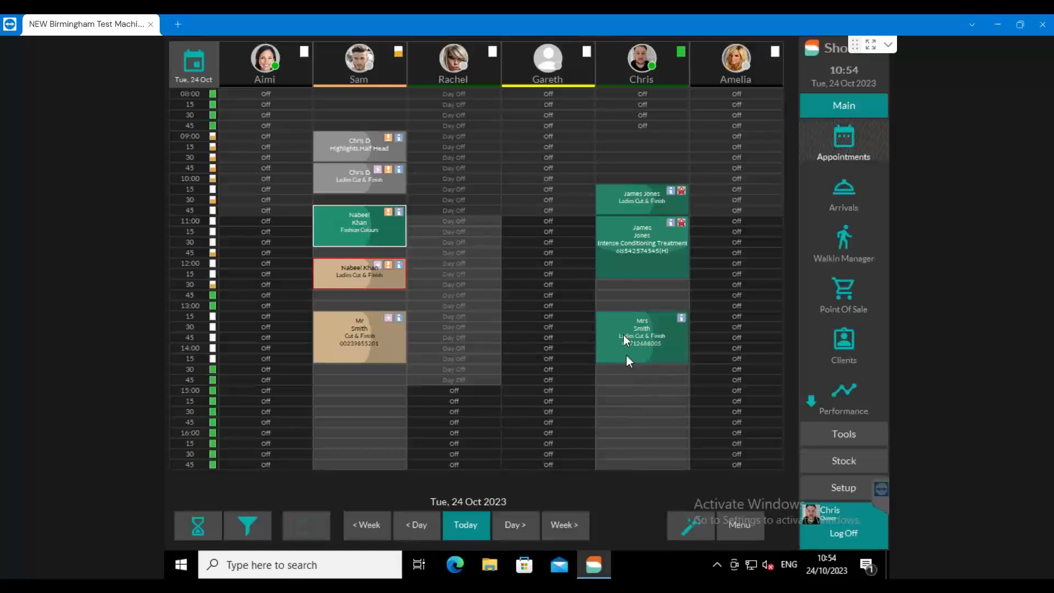
- Move the fifth employee's appointments to the sixth at 10:30, 11:15 and 13:00, and the second's Cut & Finish to the first at 12:45
left_click_drag(617, 231, 712, 238)
left_click_drag(617, 193, 729, 209)
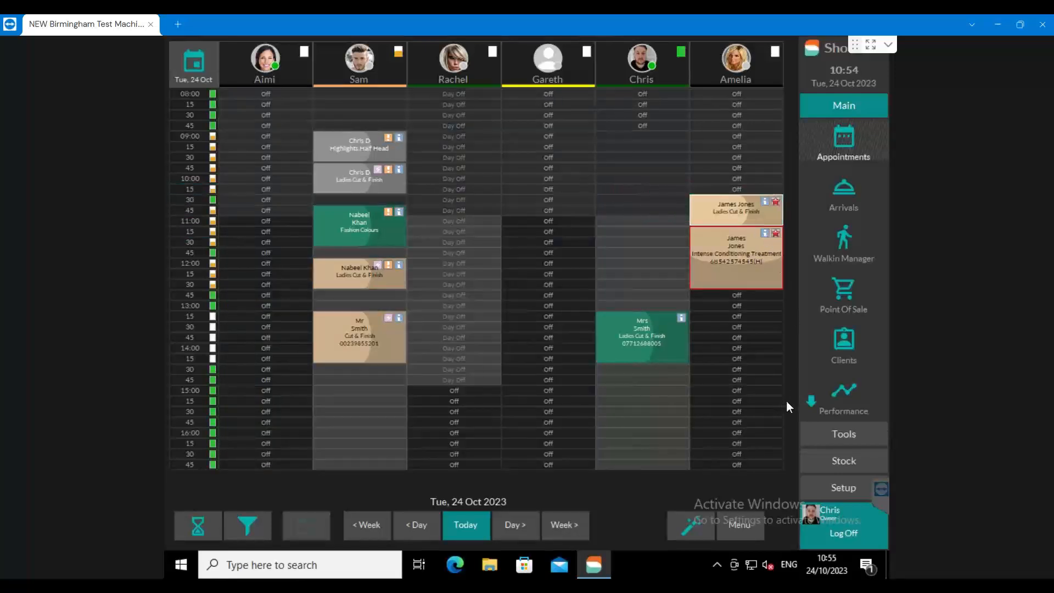
left_click_drag(663, 324, 725, 312)
left_click_drag(347, 331, 256, 308)
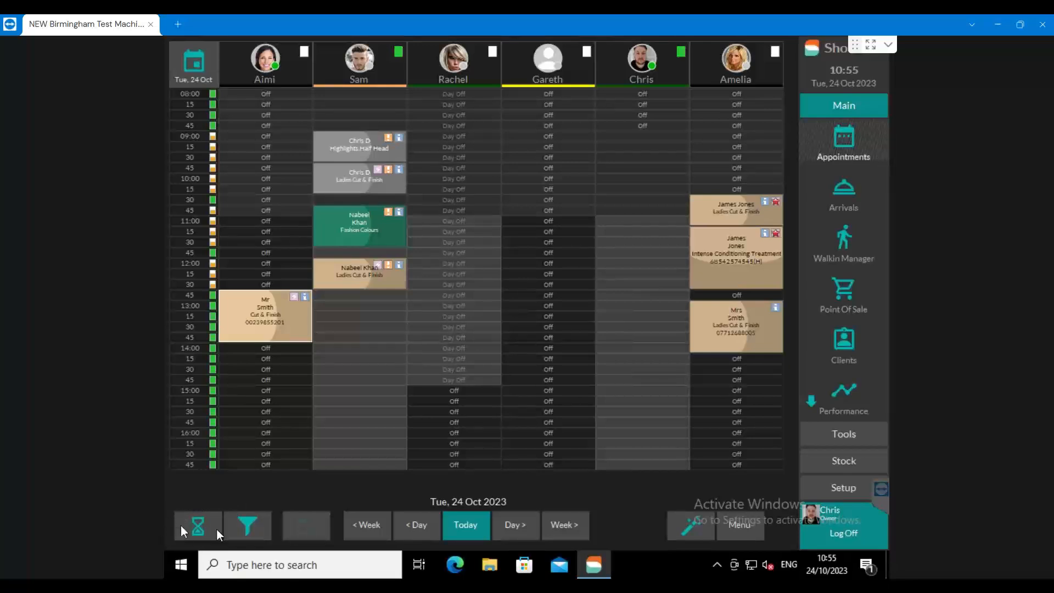
- Review all bookable requests on the wait list and return to the appointment book
left_click(201, 524)
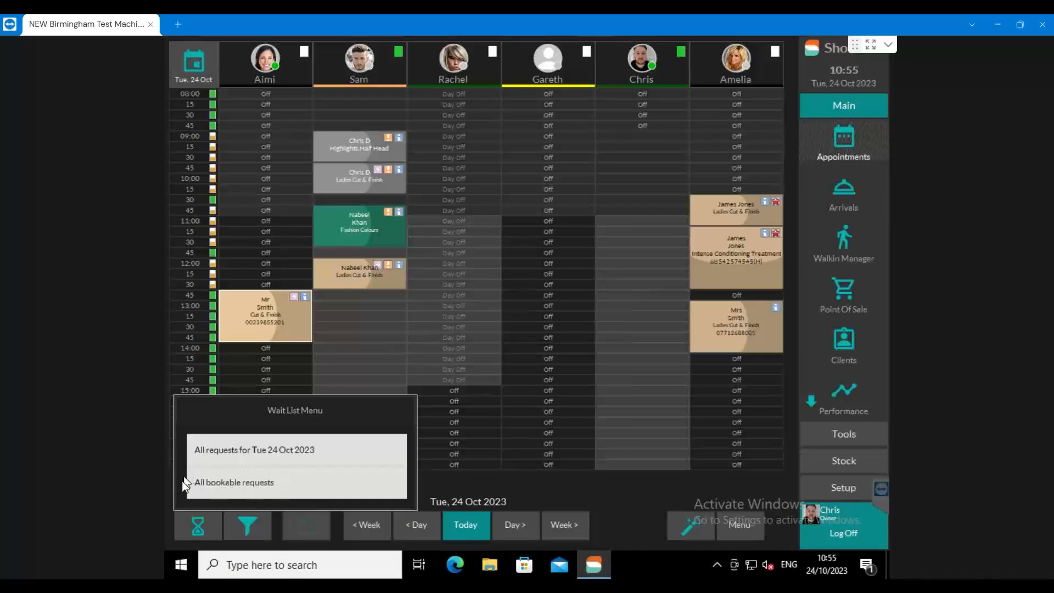
left_click(234, 483)
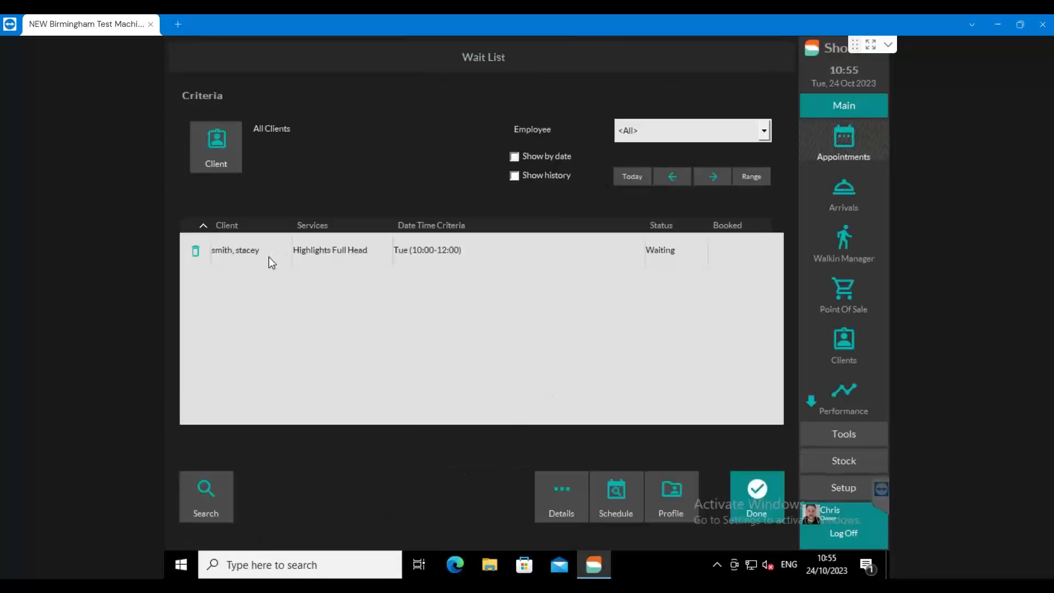
left_click(758, 491)
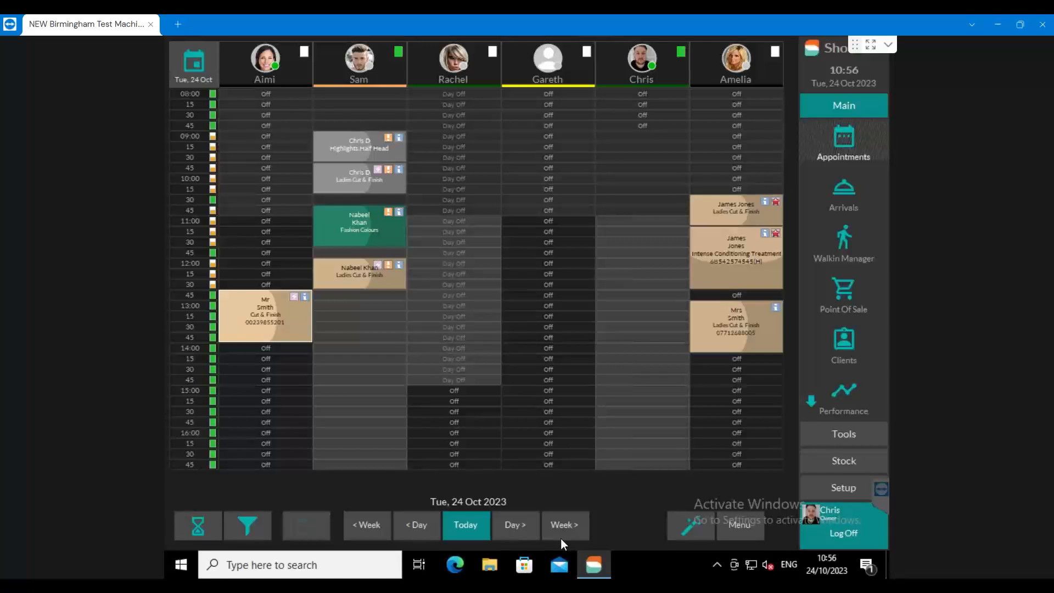
- Open the options for the Value of Future Appointments report in the Appointments reports
left_click(838, 439)
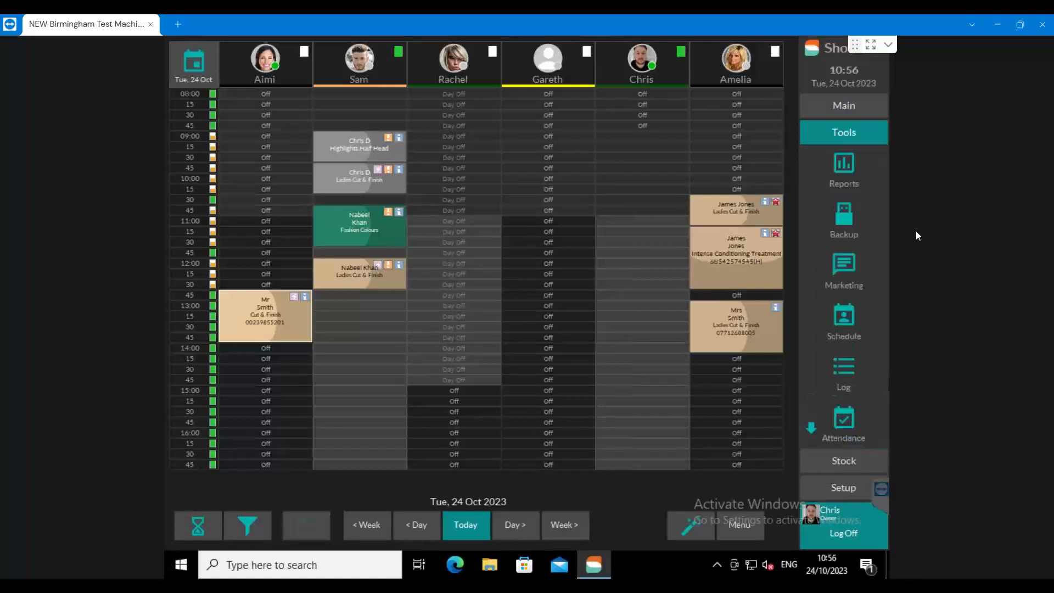
left_click(844, 165)
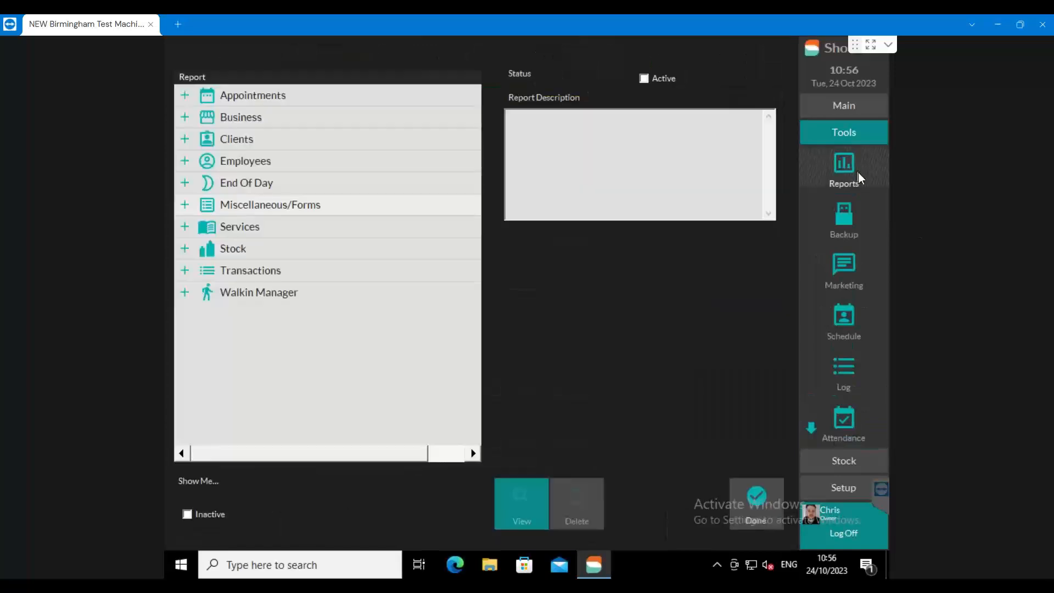
left_click(186, 96)
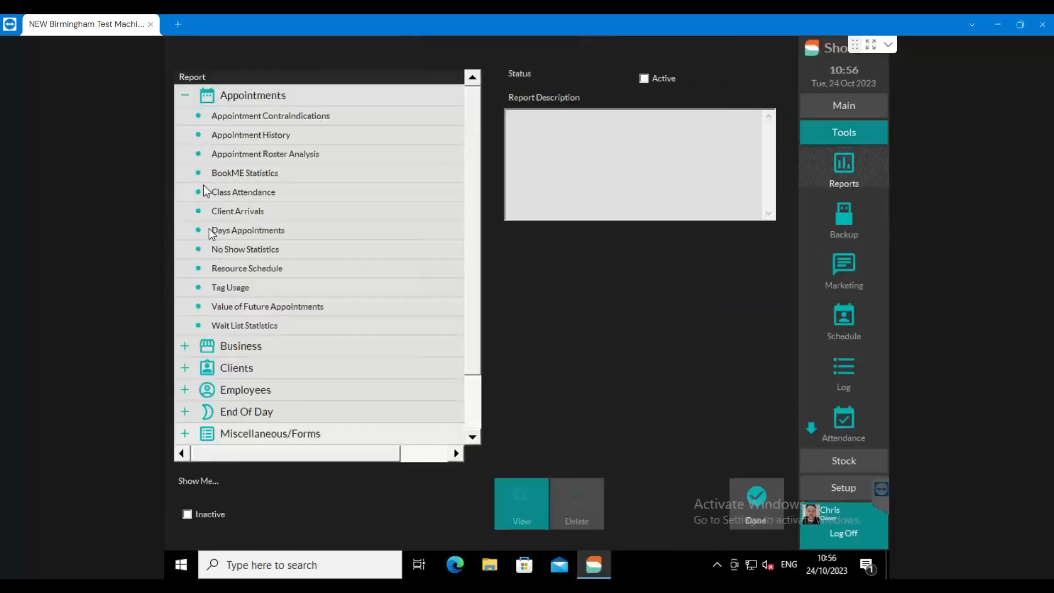
left_click(240, 309)
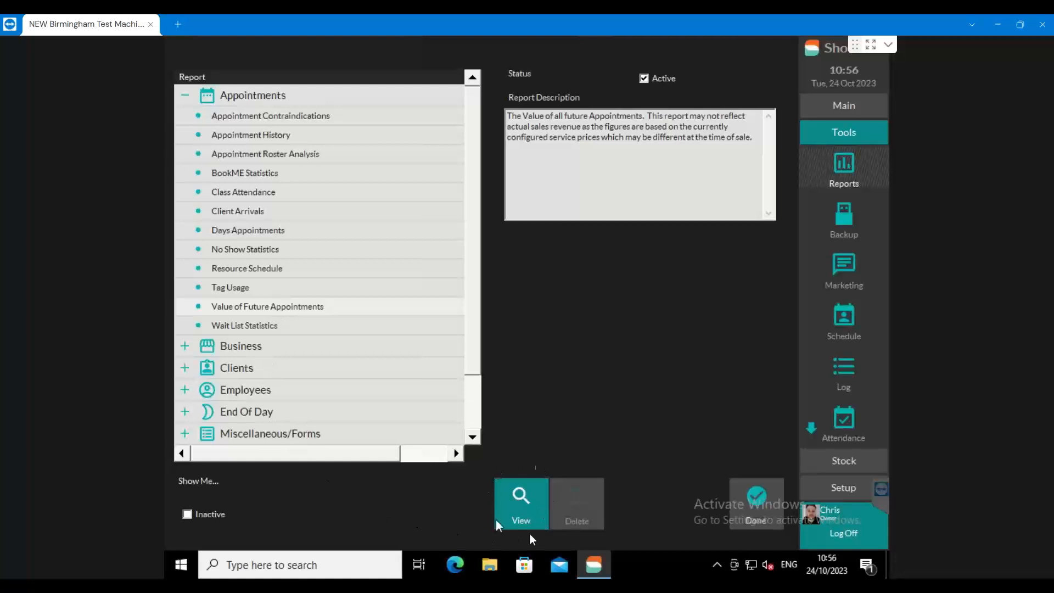
left_click(523, 507)
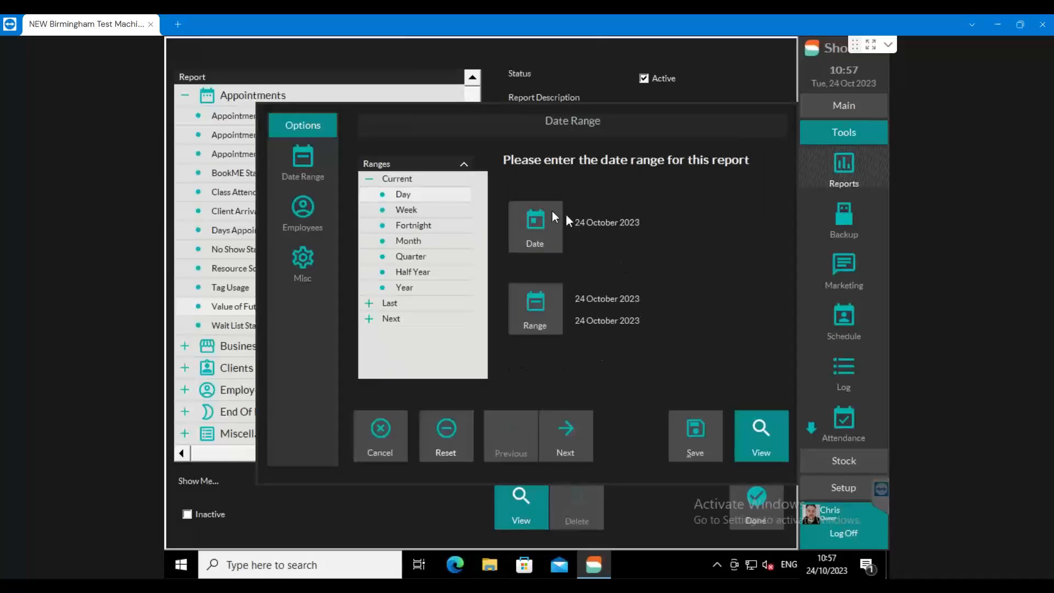
- Set the report's date range to 24–28 October 2023, then view the report through to its end
left_click(526, 308)
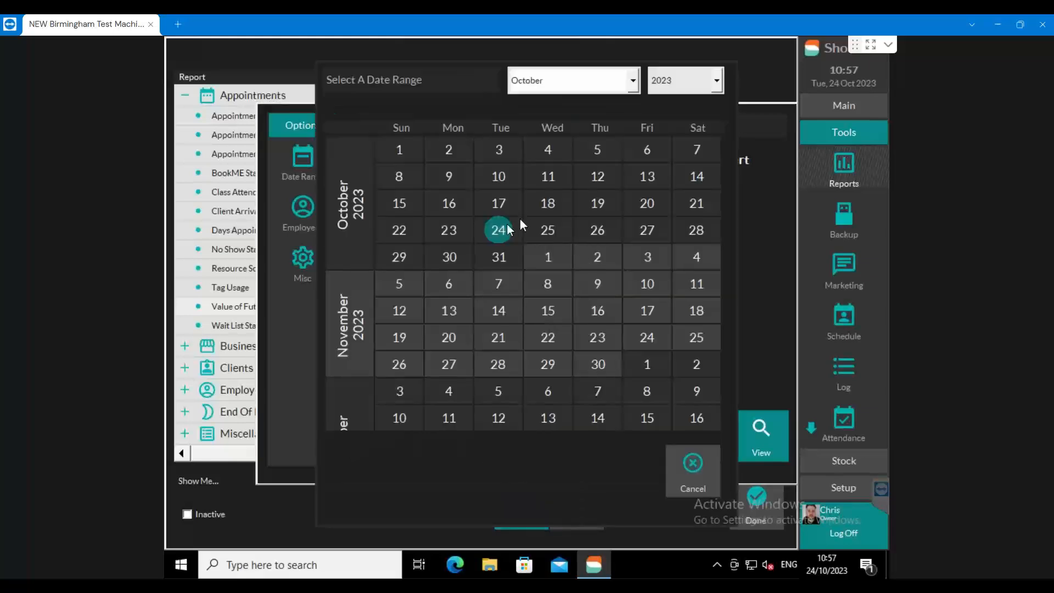
left_click(695, 230)
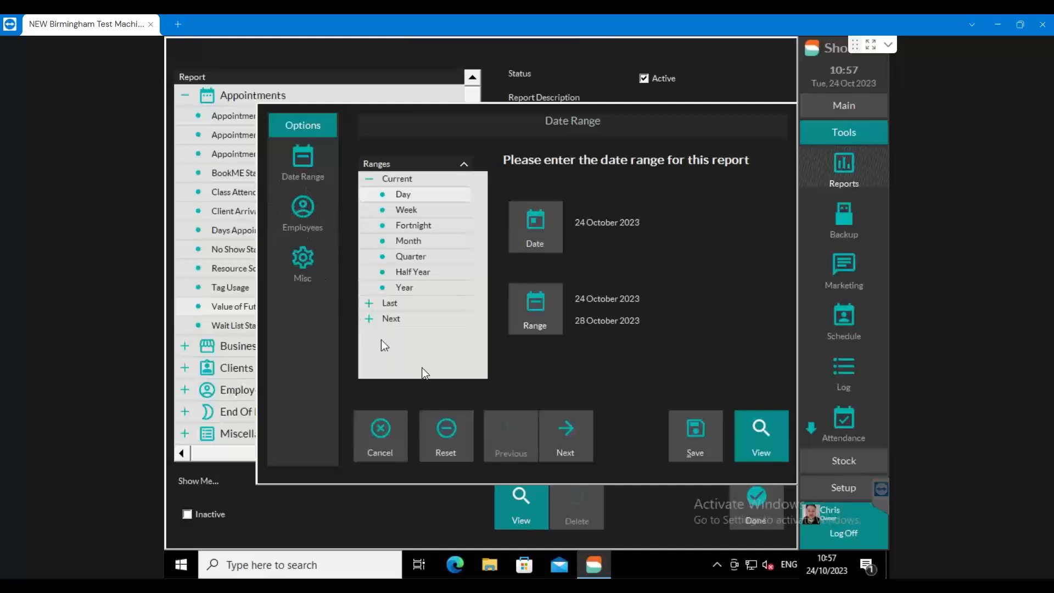
left_click(758, 429)
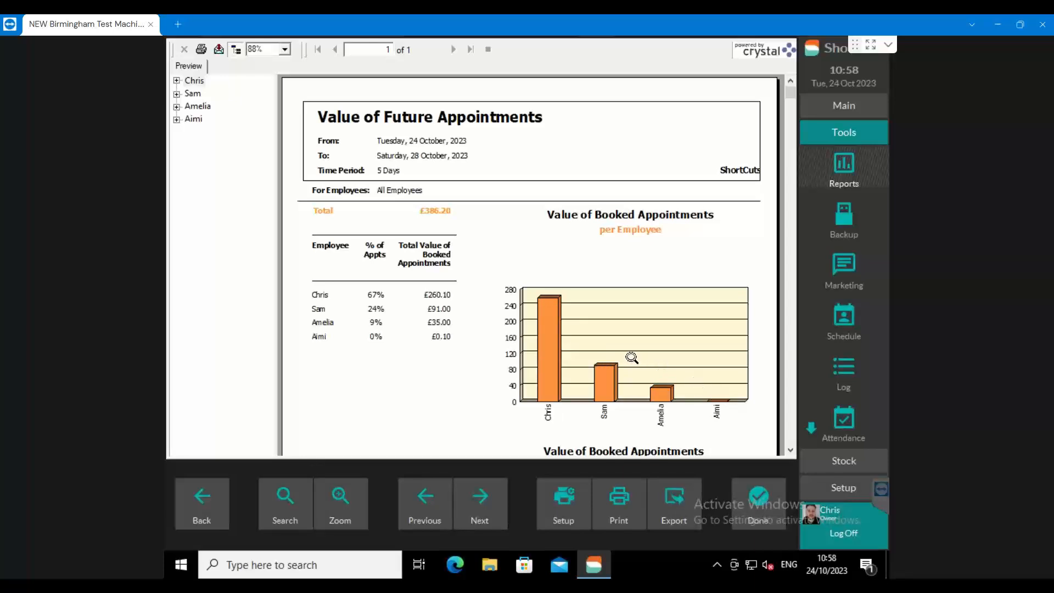
scroll(634, 362, "down", 5)
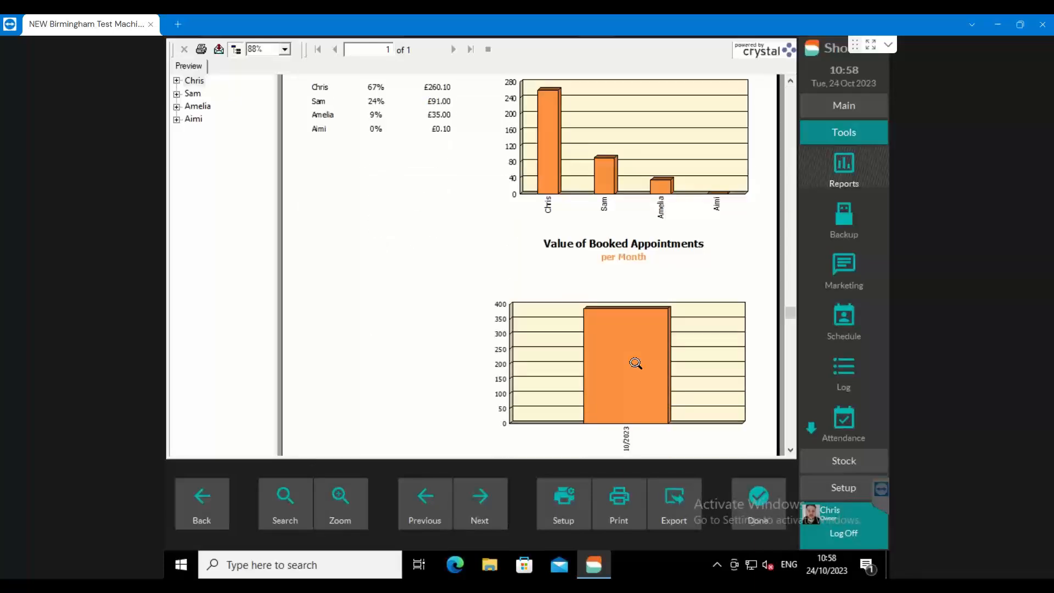
scroll(634, 361, "down", 3)
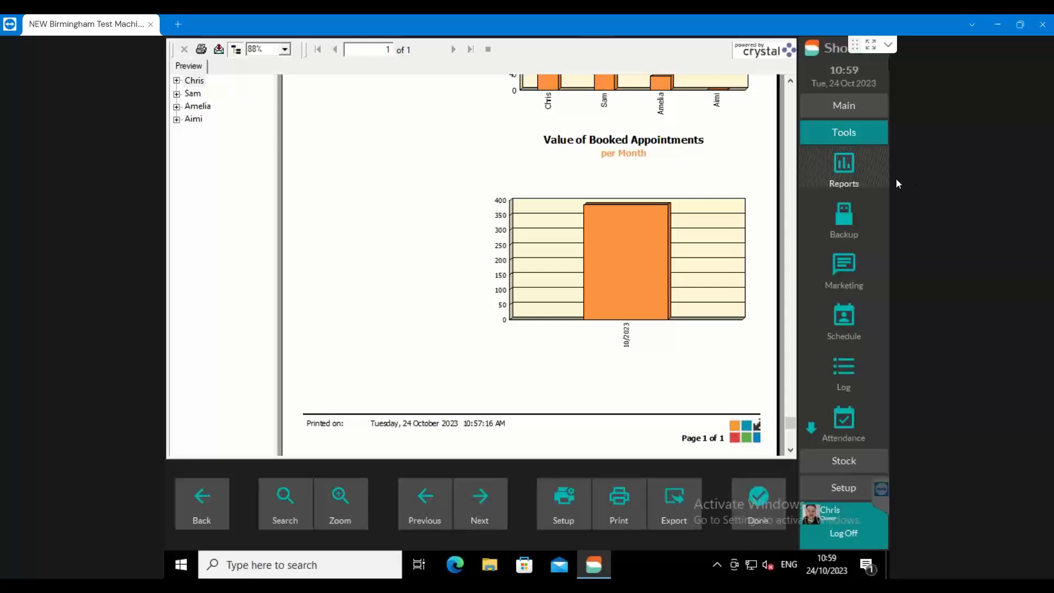
- Switch to the web-based Shortcuts site in Chrome and open the targets setup for employees and roster
key("alt+Tab")
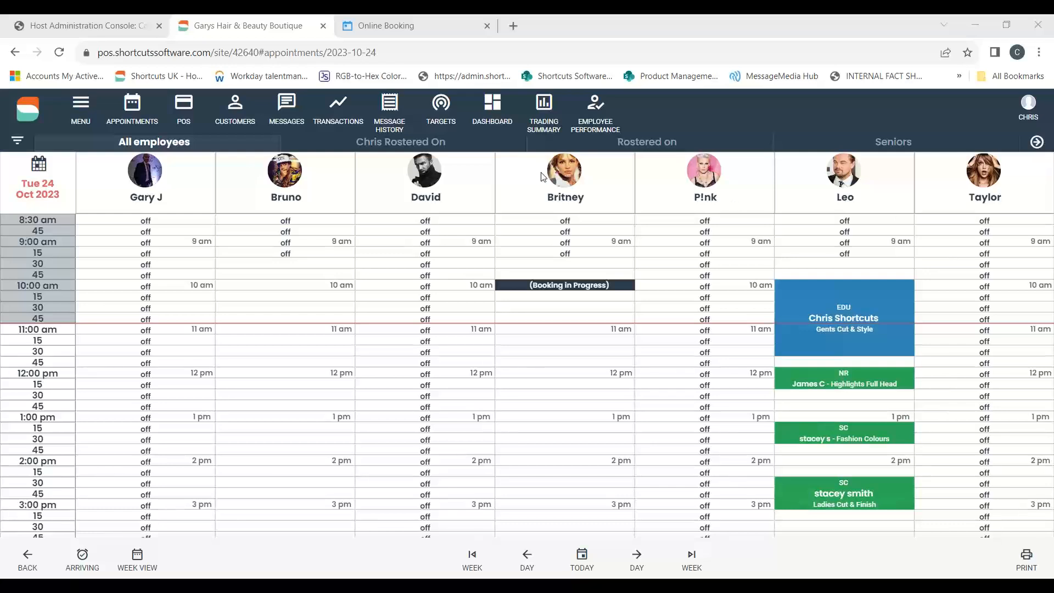
left_click(87, 104)
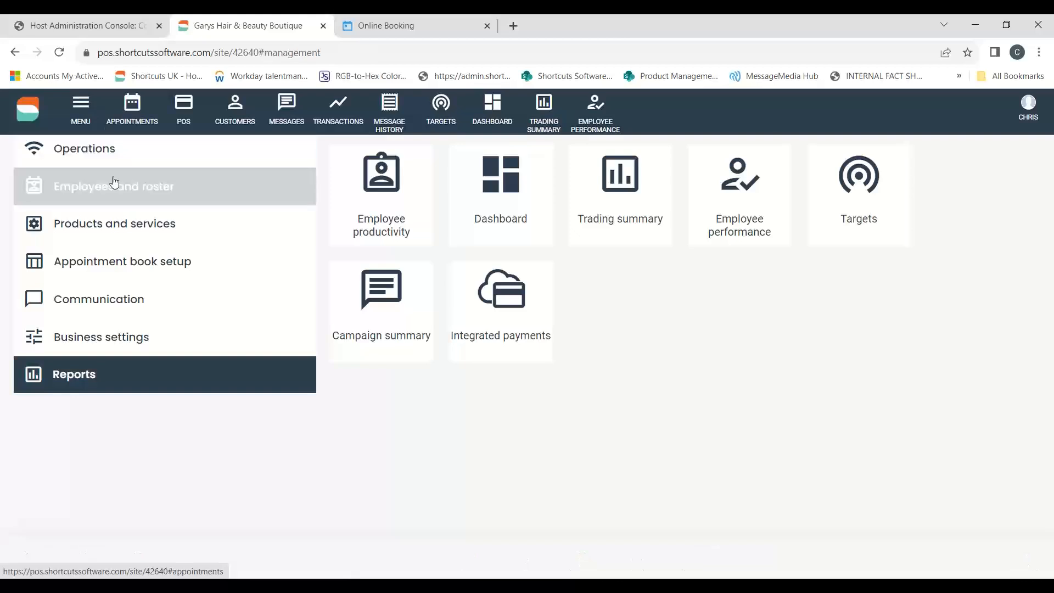
left_click(75, 193)
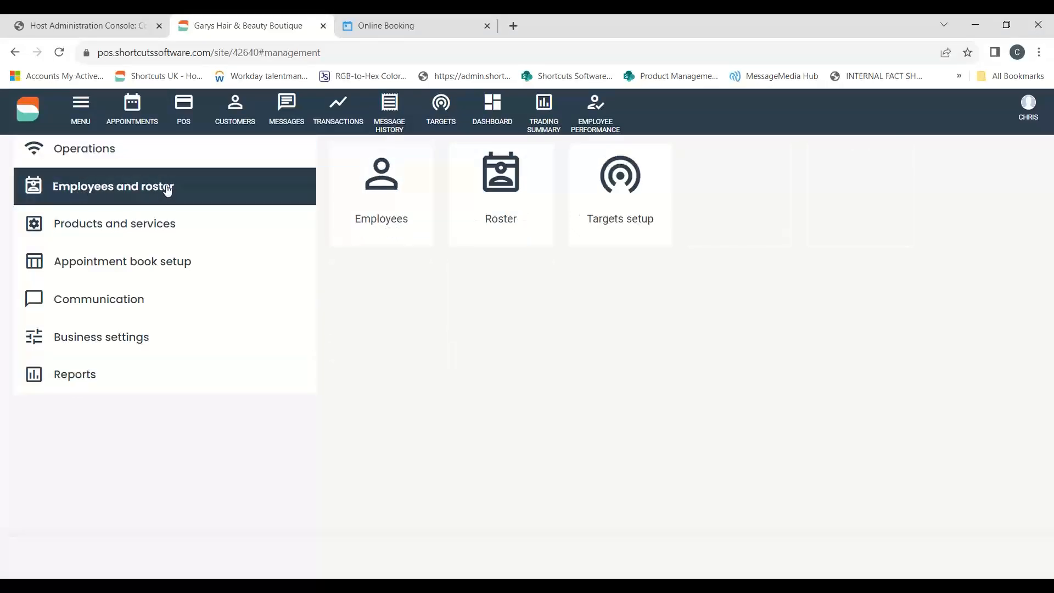
left_click(634, 180)
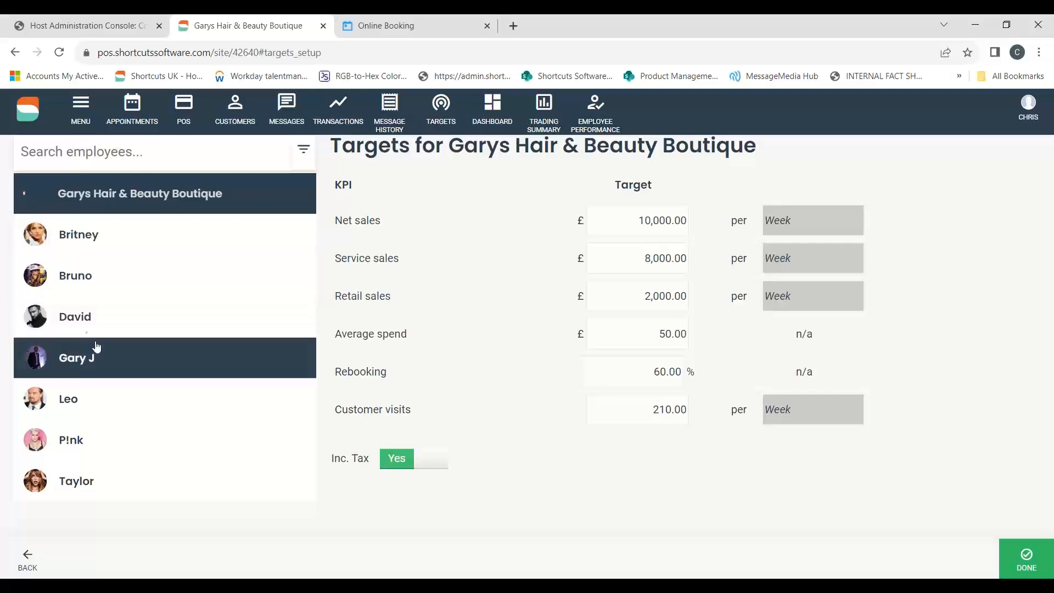
- Review the individual KPI targets for Britney, Bruno and Leo, including Leo's weekly total sales target, then close the targets setup
left_click(71, 235)
left_click(73, 277)
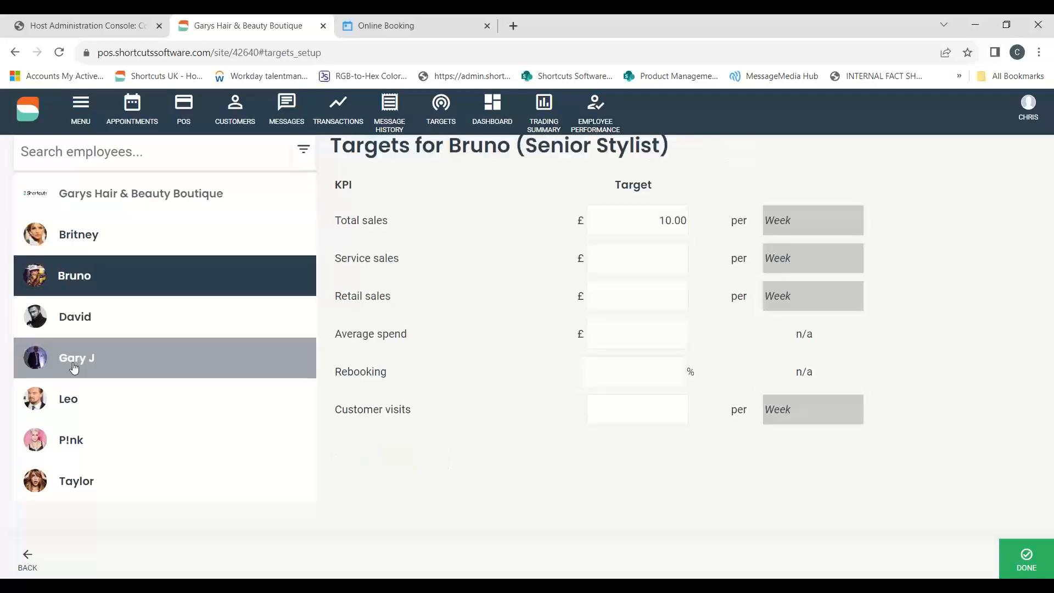
left_click(77, 400)
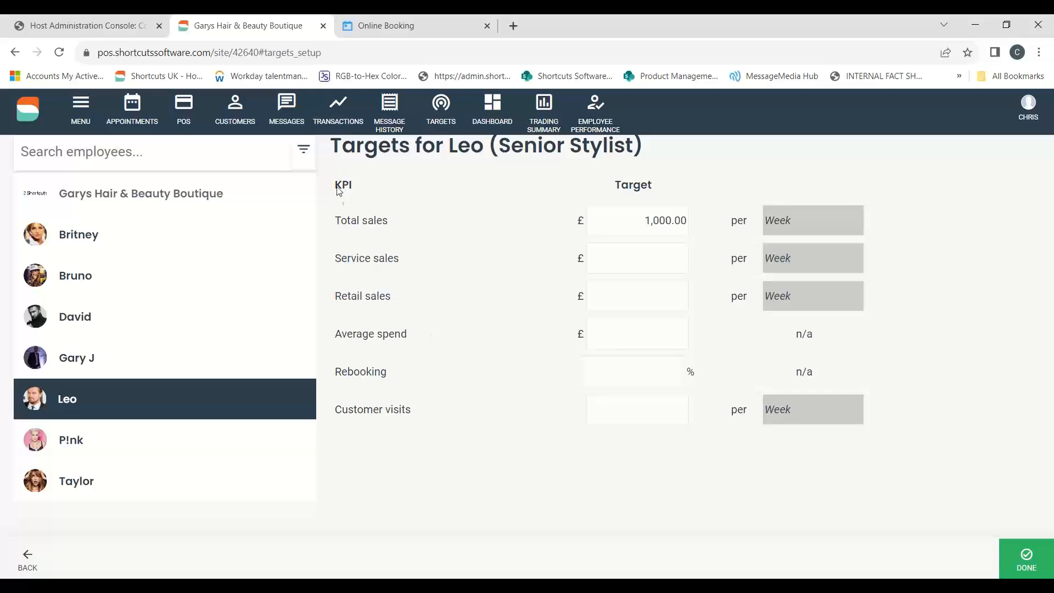
left_click_drag(335, 183, 358, 191)
left_click_drag(648, 232, 699, 227)
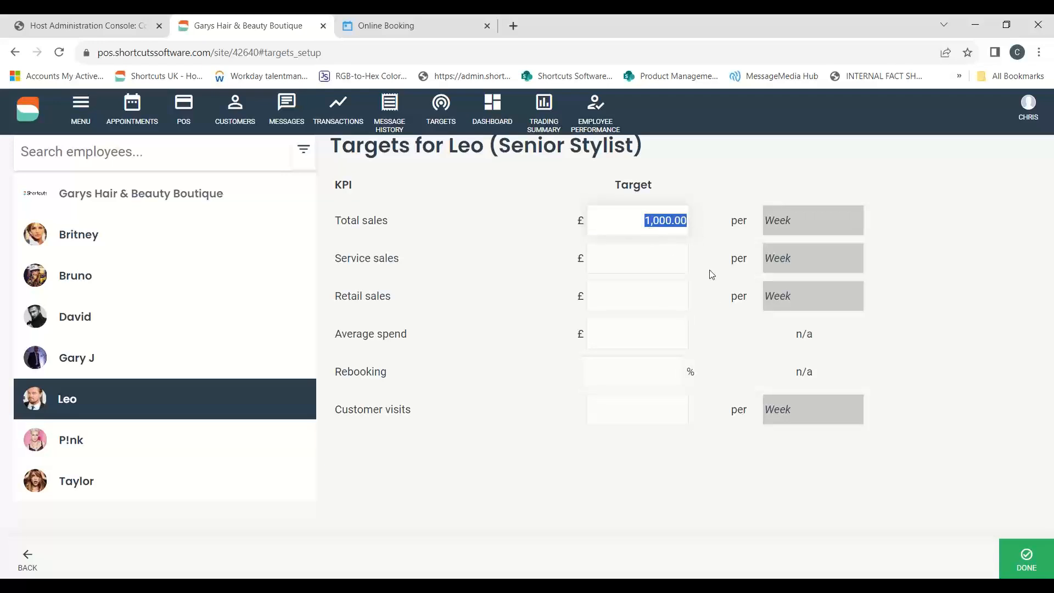
left_click(1026, 564)
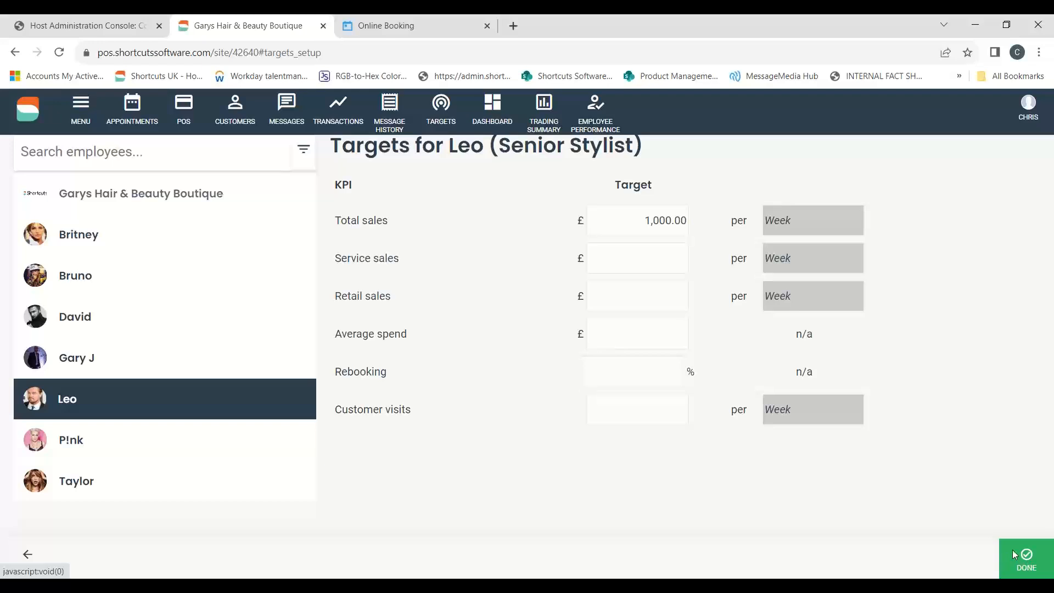
left_click(1028, 554)
- Open the Targets report and keep its date range at 22/10/2023 - 28/10/2023
left_click(89, 115)
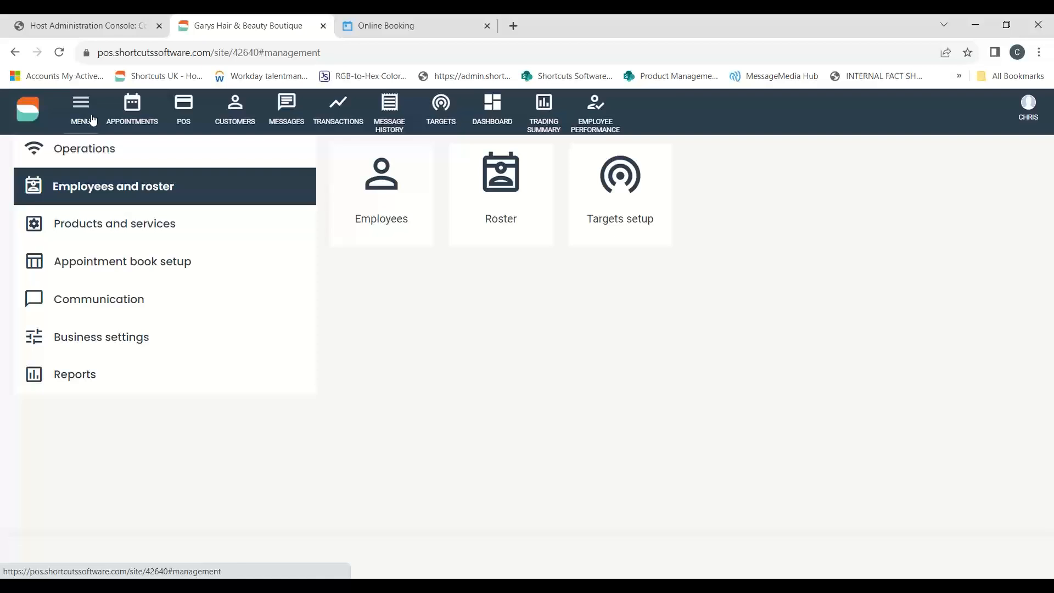
left_click(71, 385)
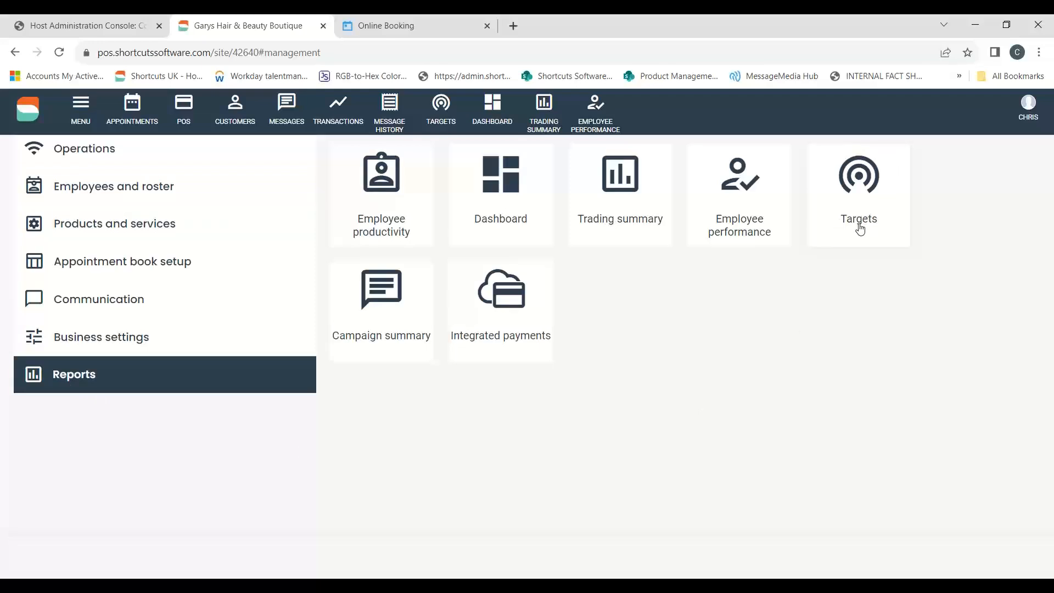
left_click(868, 202)
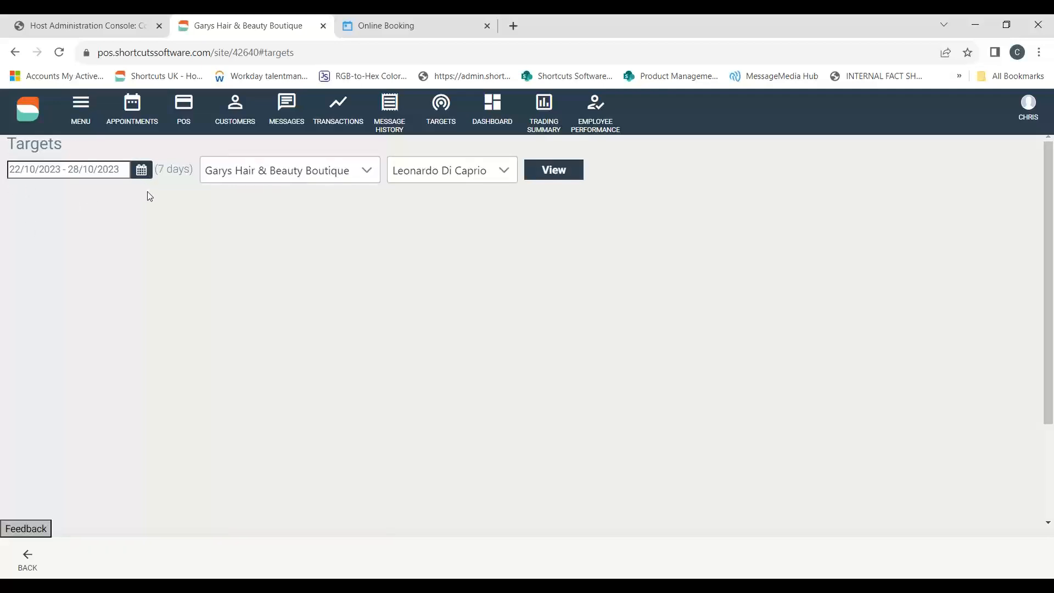
left_click(144, 175)
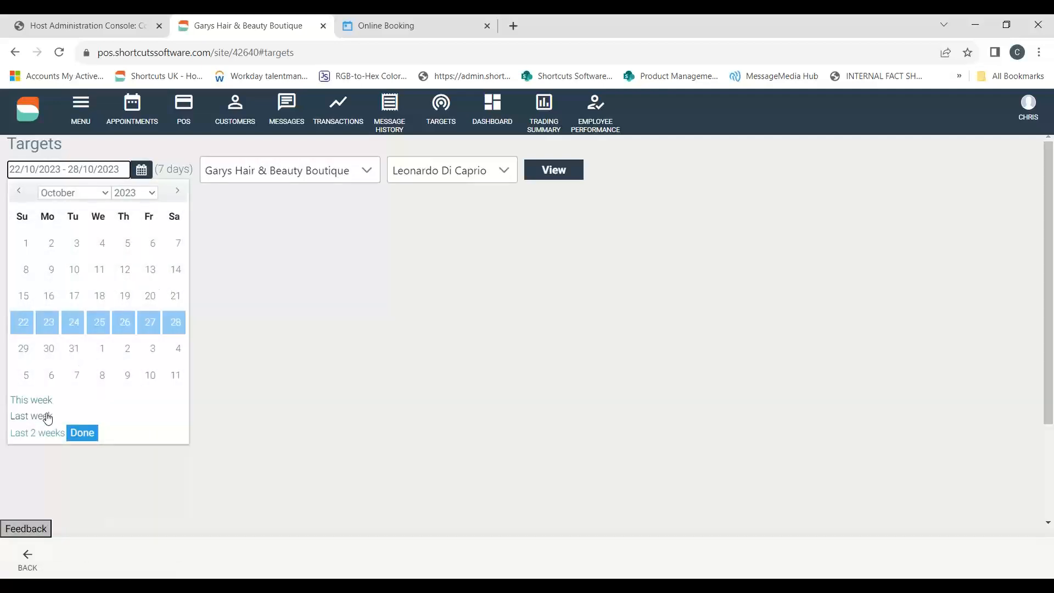
left_click(82, 433)
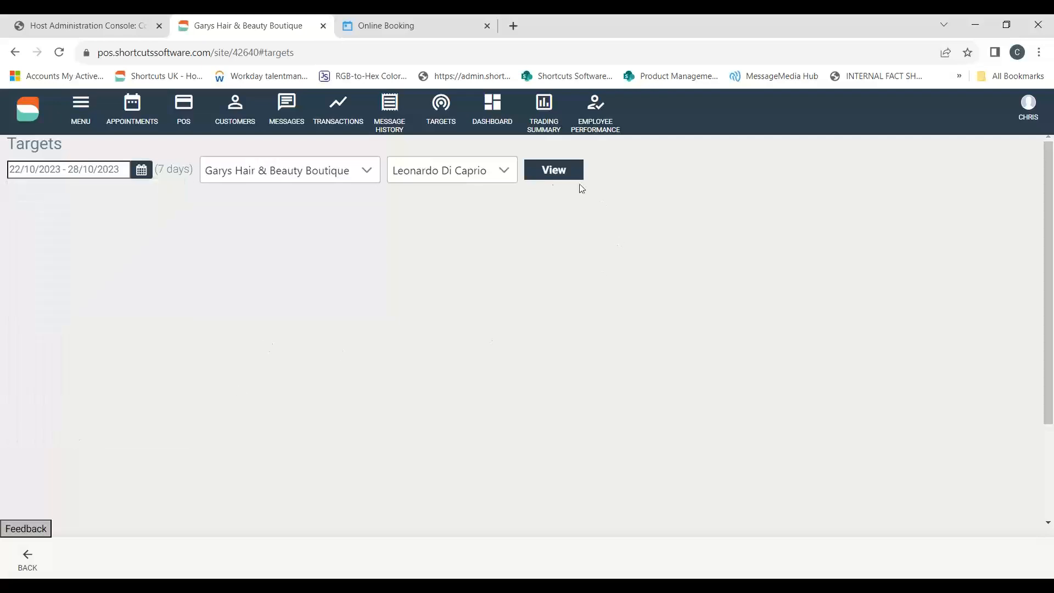
- Select Leonardo Di Caprio from the report's employee choices and generate the Targets report
left_click(504, 171)
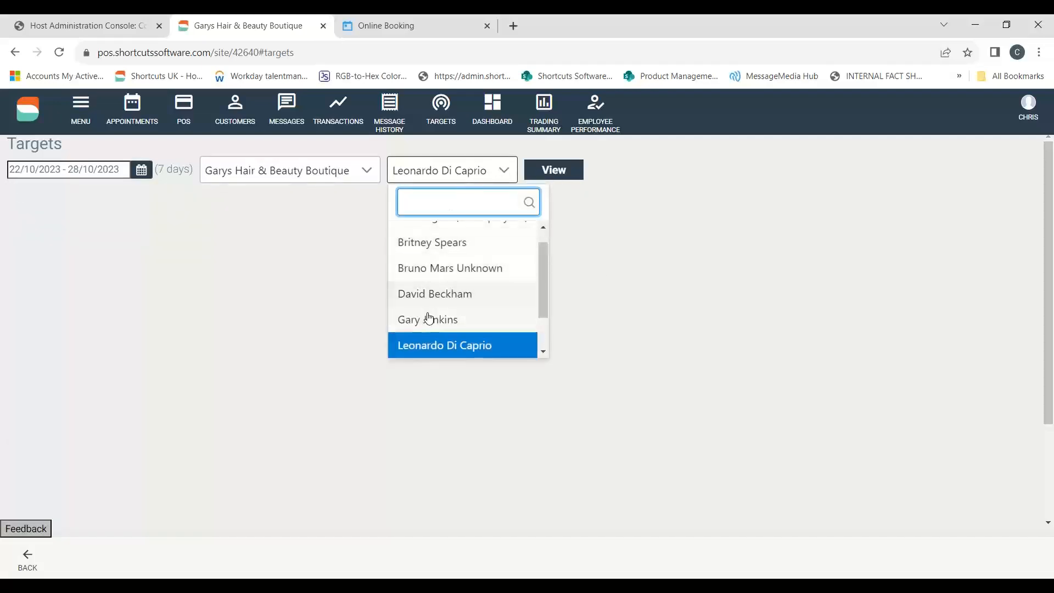
scroll(461, 247, "up", 1)
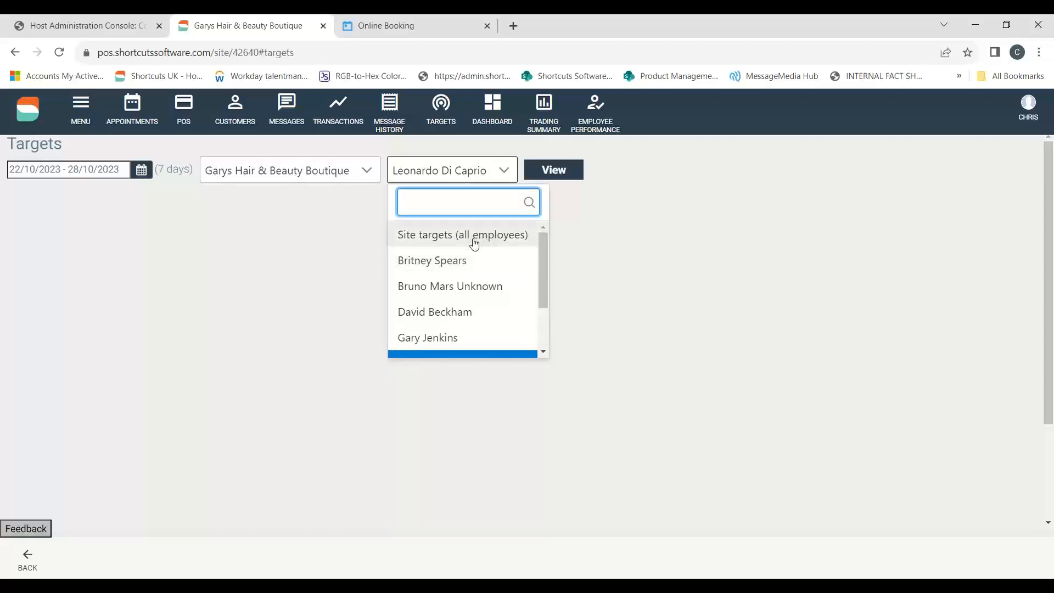
scroll(474, 243, "down", 1)
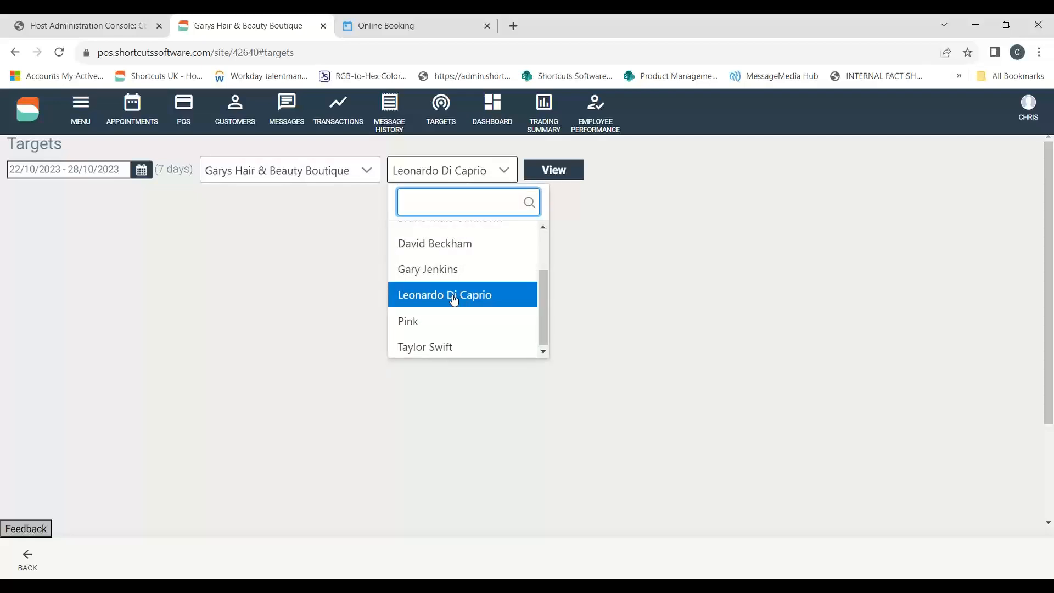
left_click(452, 295)
left_click(559, 180)
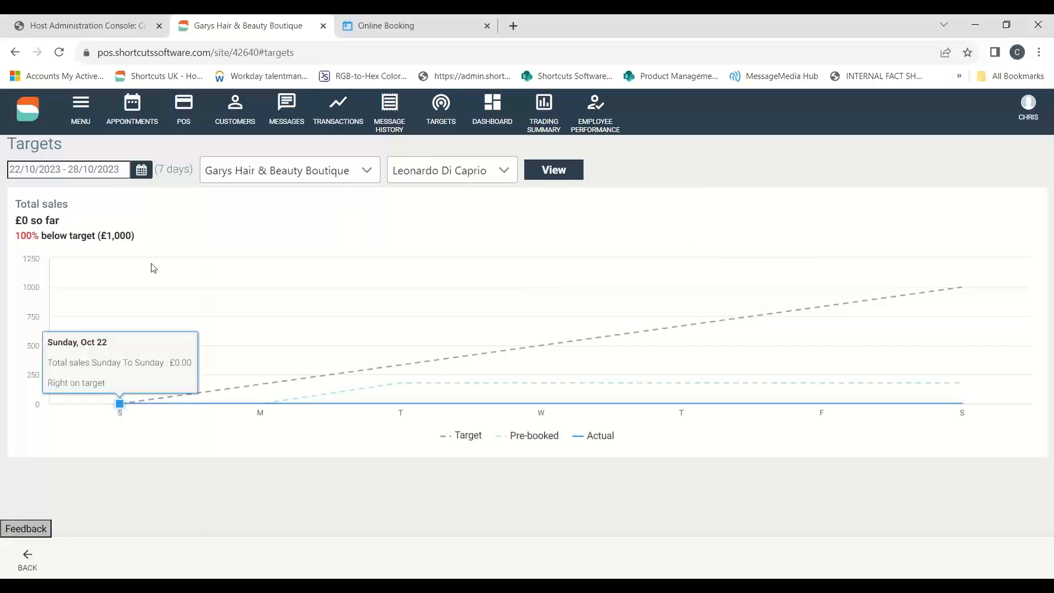
- Examine total sales so far, progress against target and the daily chart points, then switch to the closing contact slide
left_click_drag(15, 220, 60, 220)
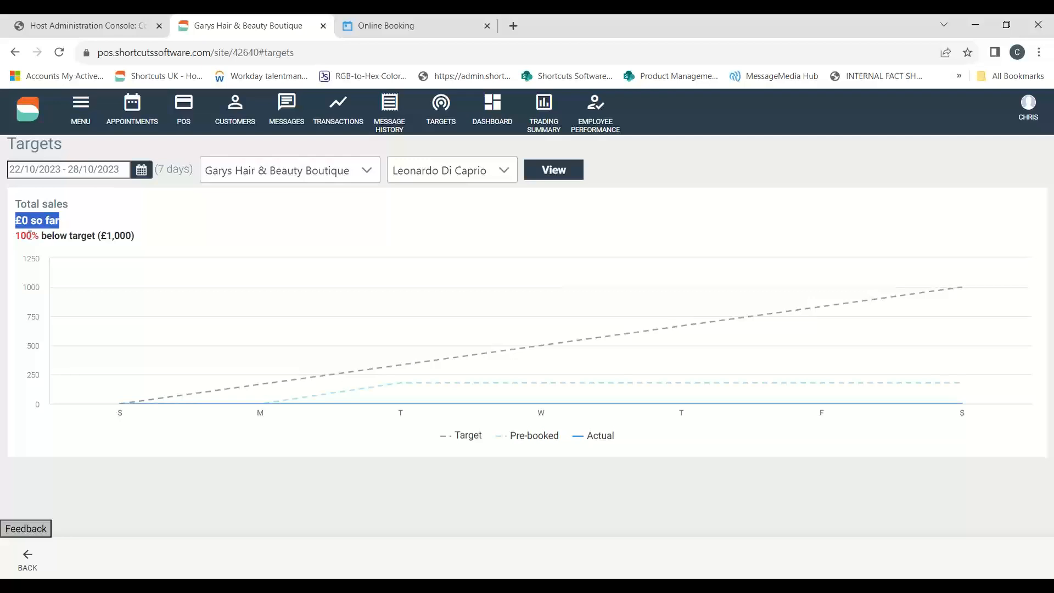
left_click_drag(16, 236, 137, 238)
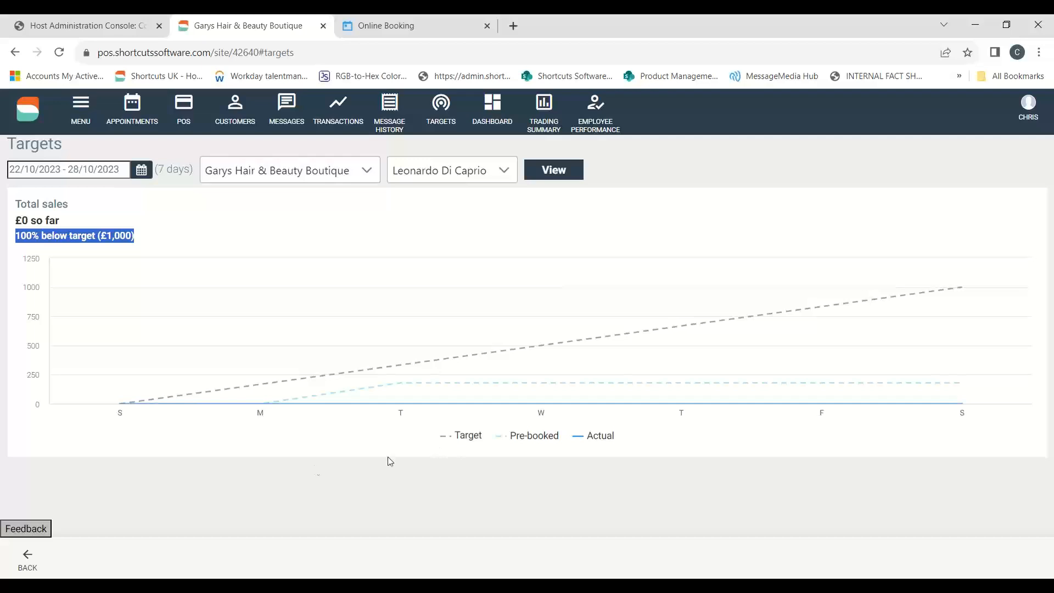
mouse_move(260, 402)
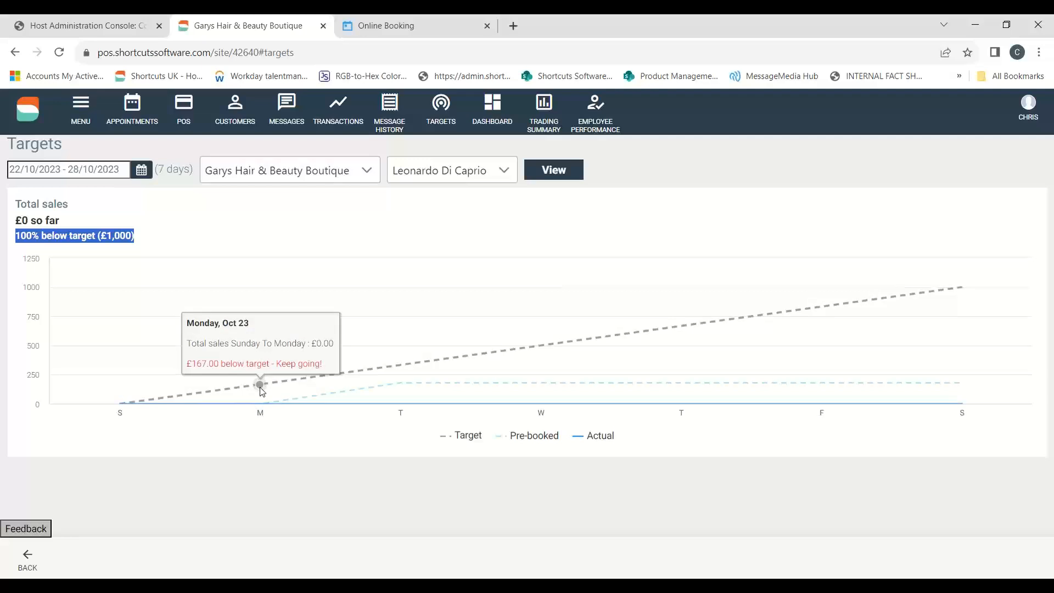
mouse_move(402, 365)
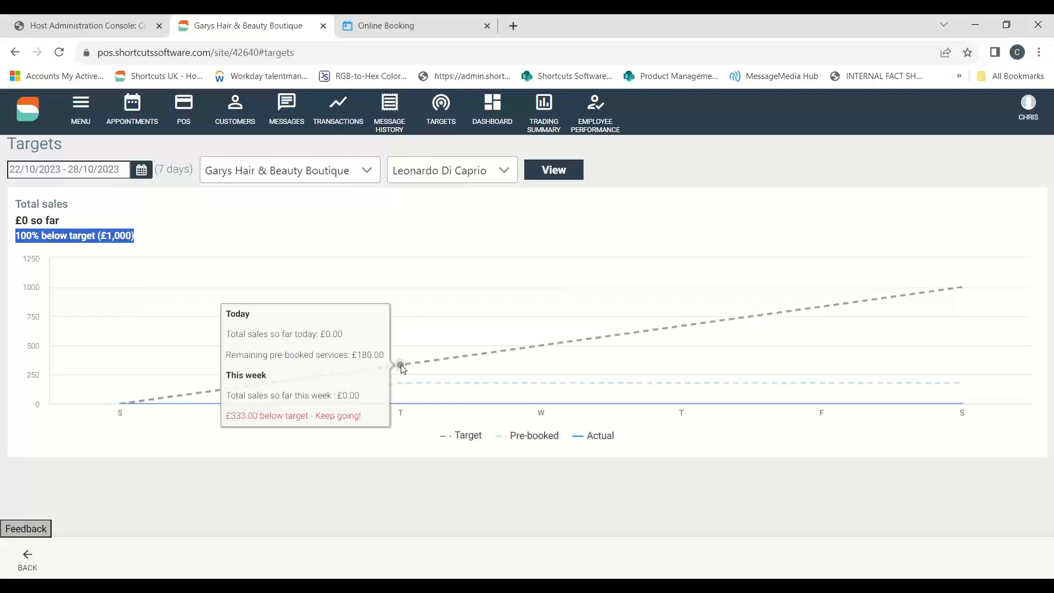
mouse_move(541, 347)
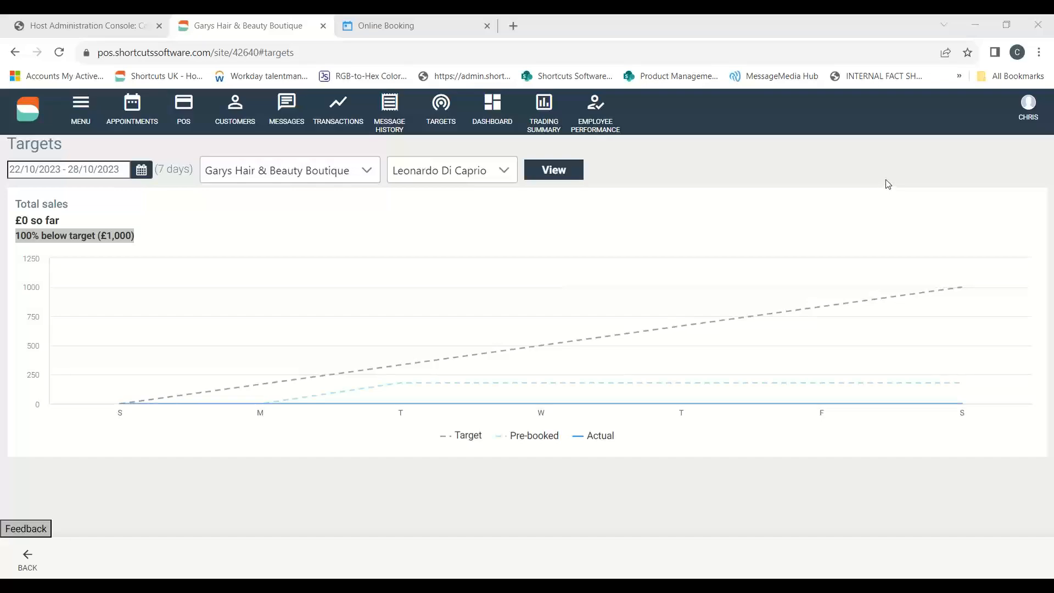
key("alt+Tab")
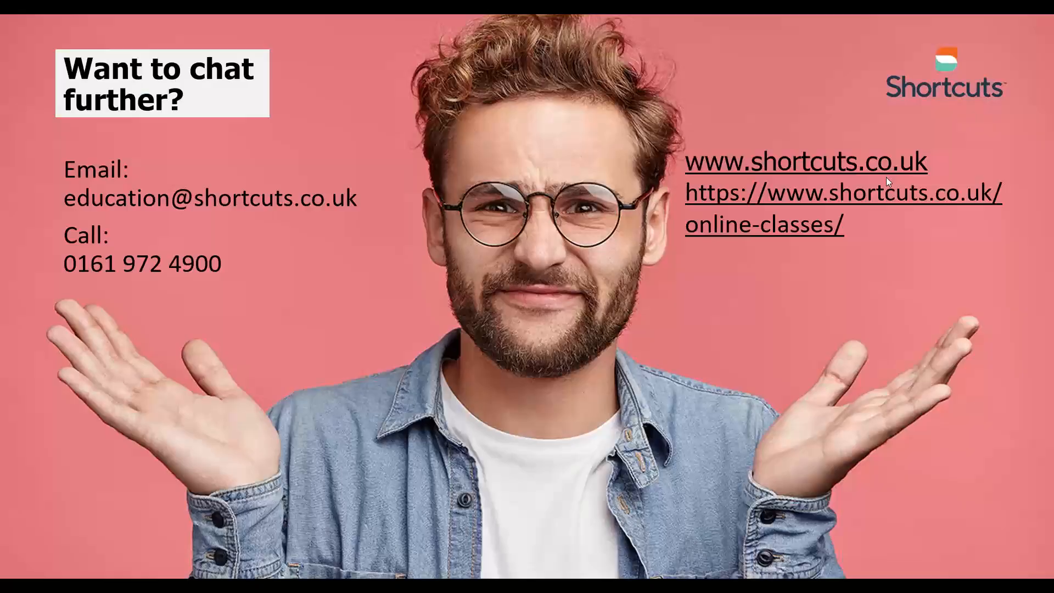